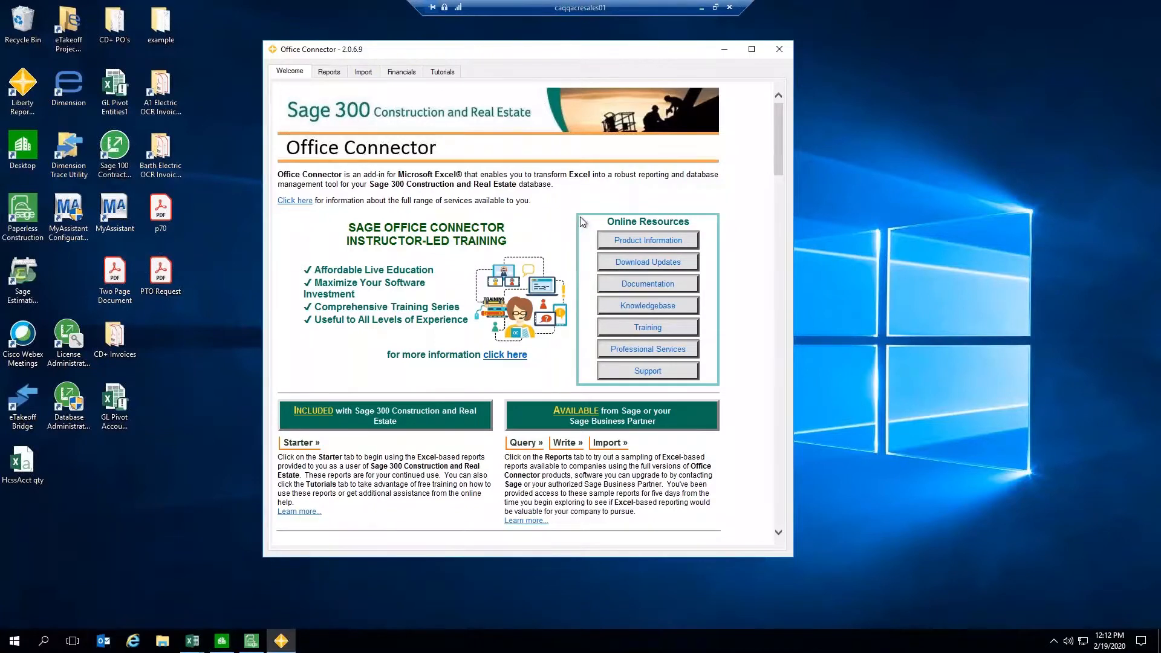
Step: Browse the available report templates in Office Connector's Reports list
left_click(329, 72)
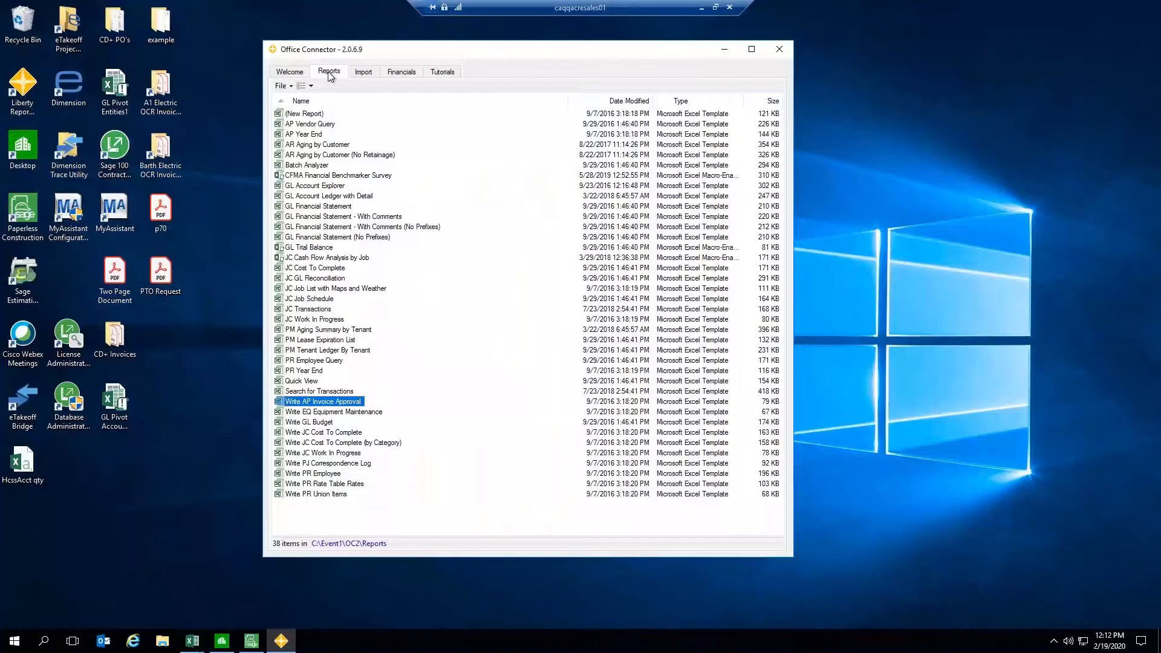
left_click(371, 518)
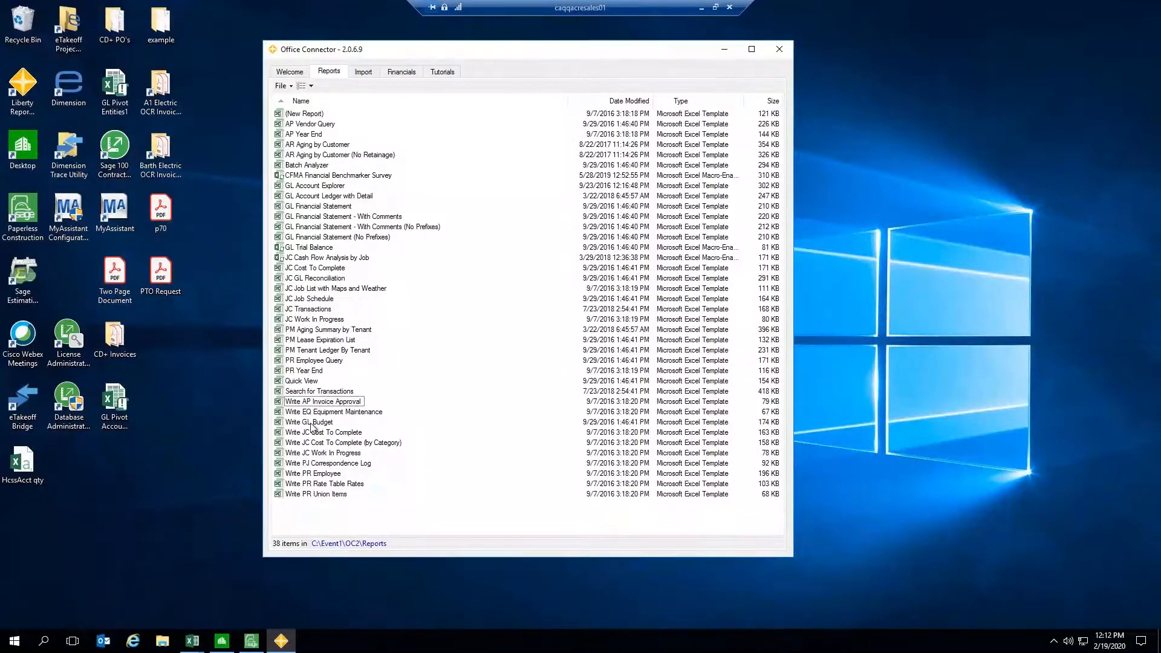
left_click(305, 403)
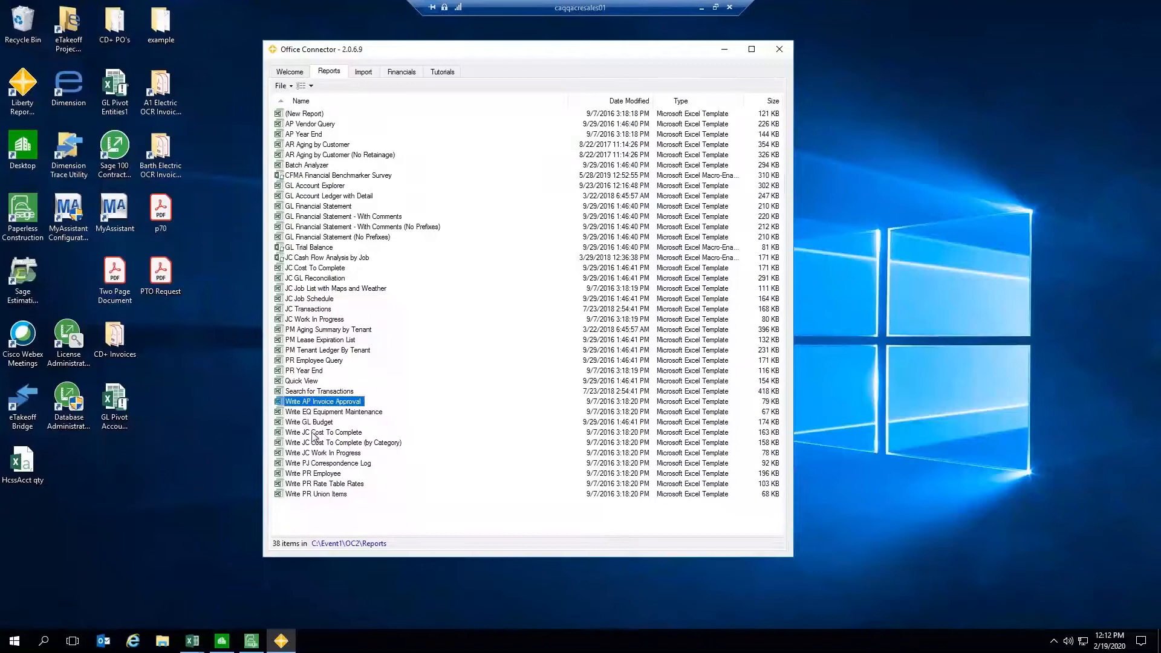
left_click(320, 464)
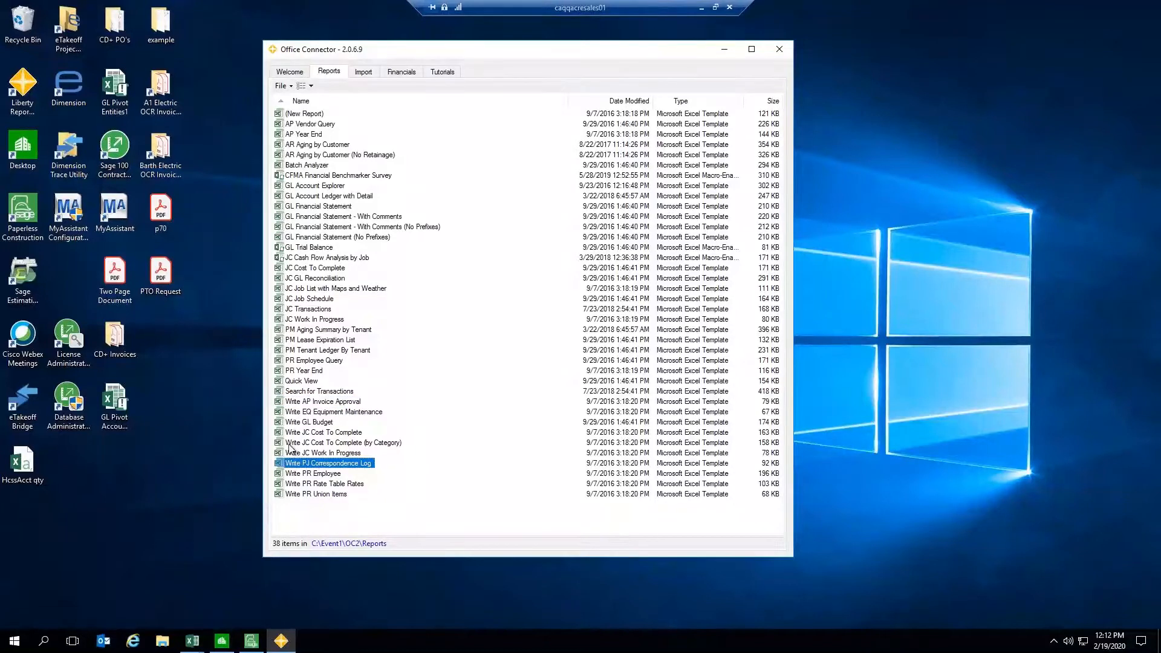
Step: Open a new blank Excel 2016 workbook in a maximized window and select cell C4
left_click(193, 651)
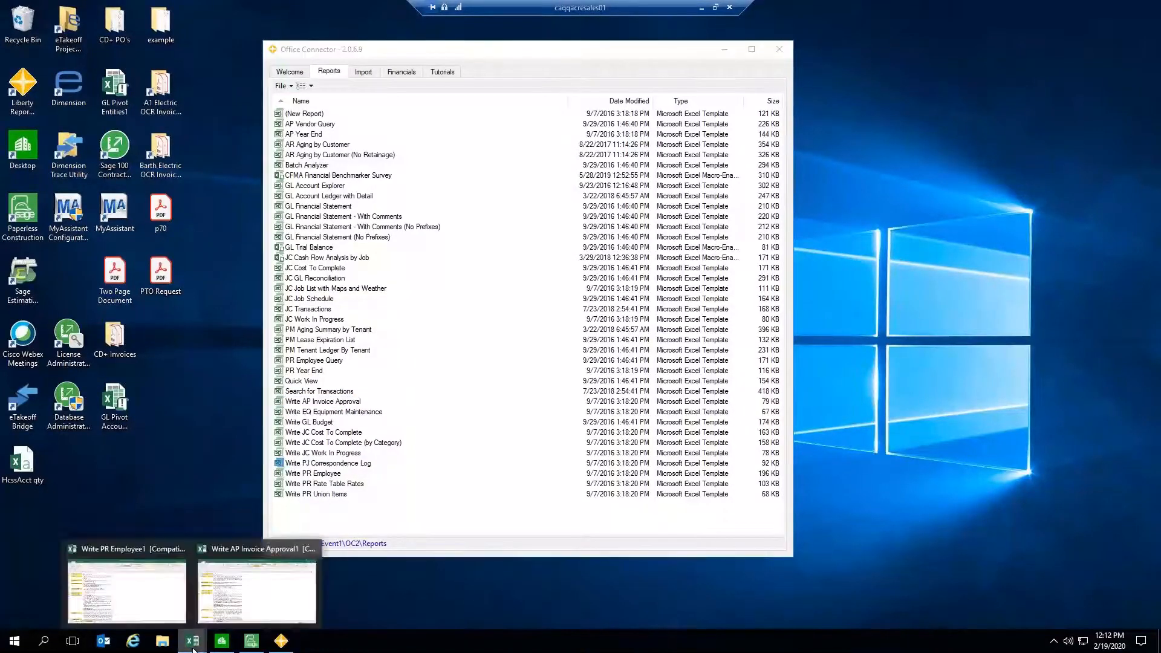
left_click(192, 649)
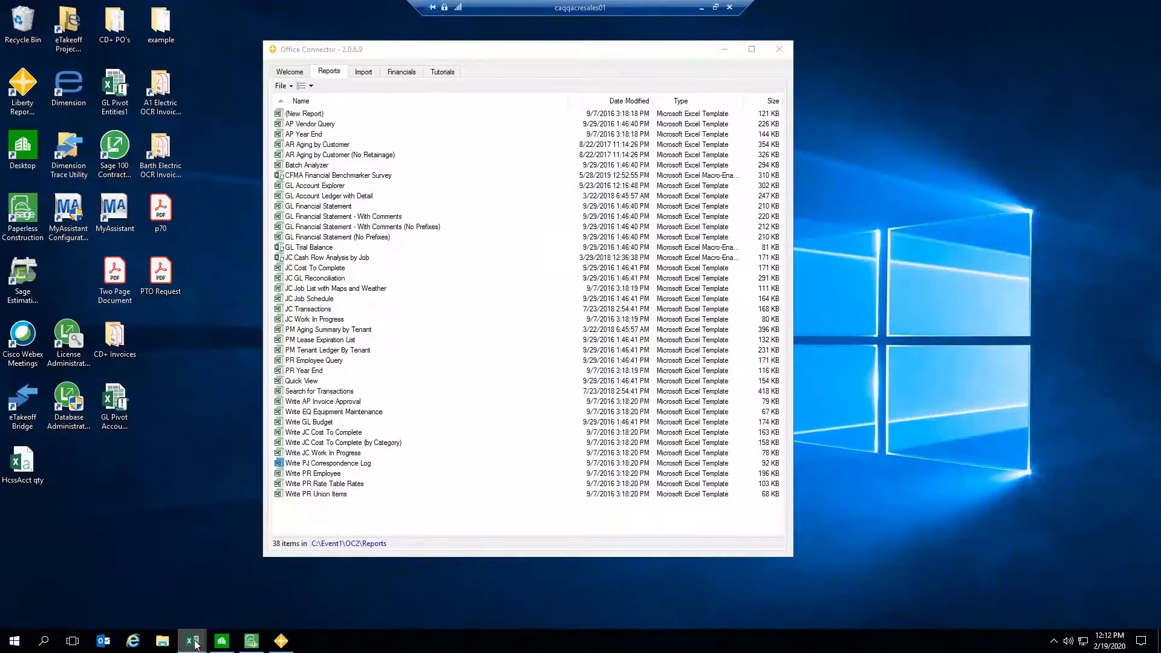
right_click(195, 636)
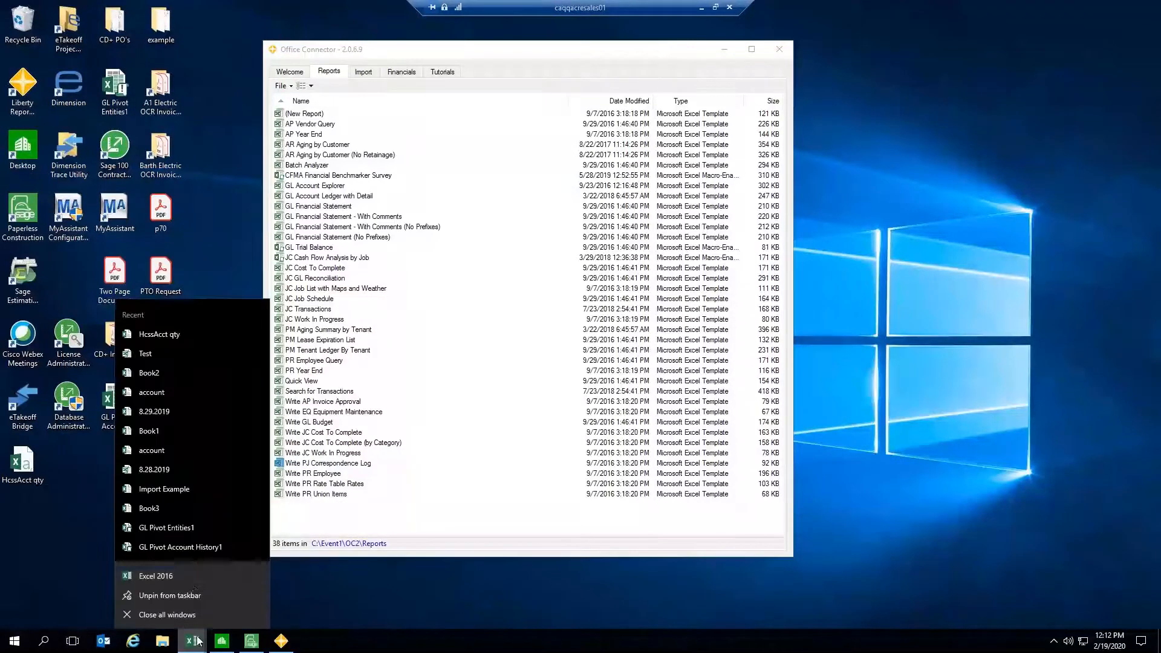
left_click(188, 579)
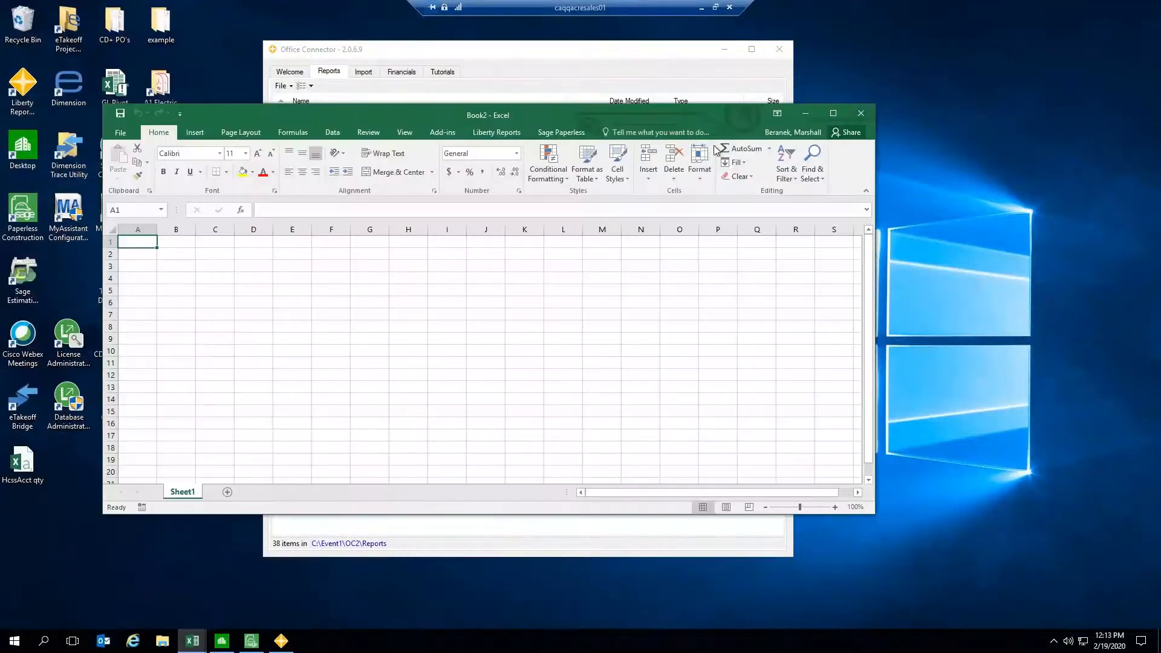
left_click(834, 114)
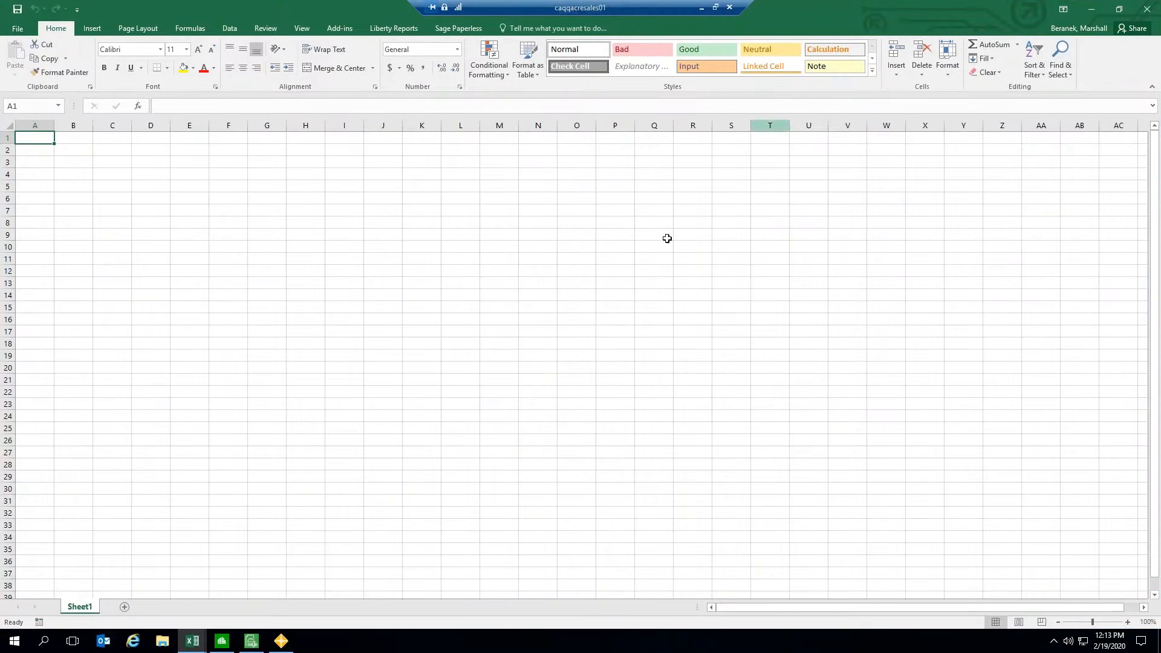
left_click(122, 174)
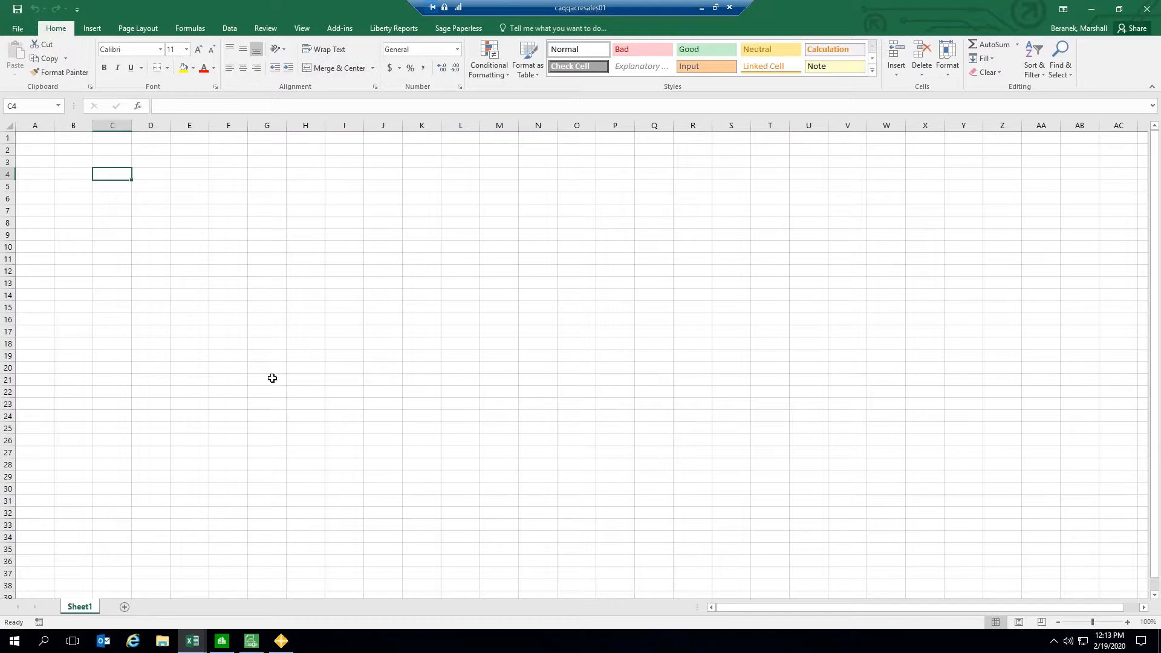
Step: Switch to Sage 300 Construction and Real Estate and open Accounts Payable Vendor Setup, advancing to the first vendor record
left_click(219, 643)
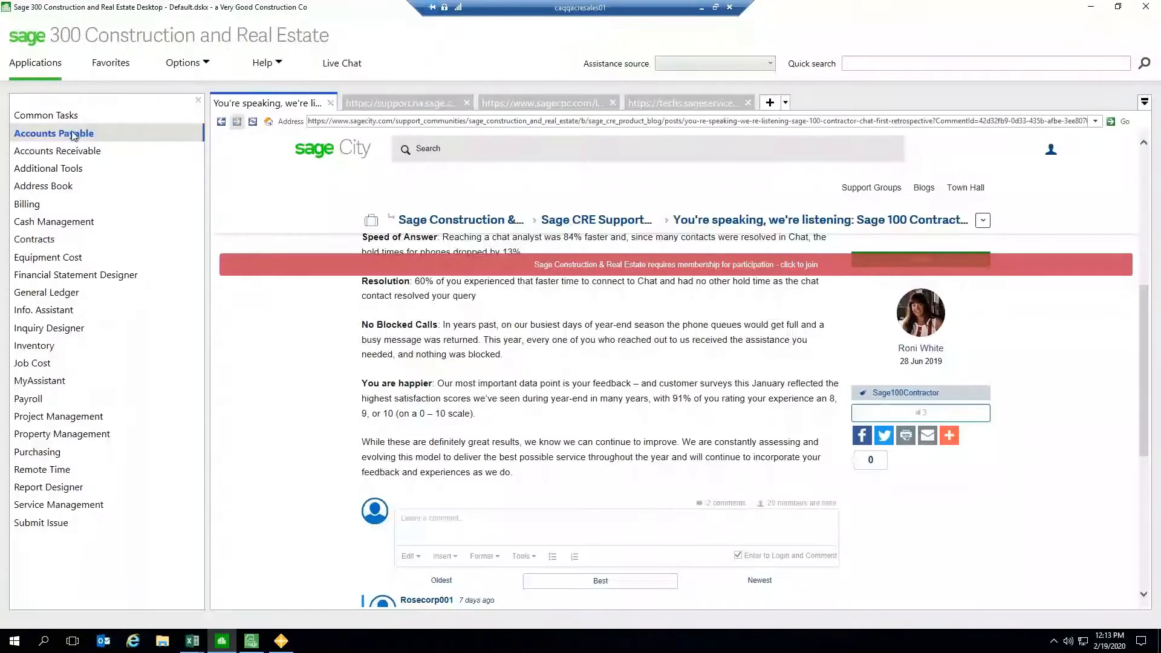
left_click(76, 136)
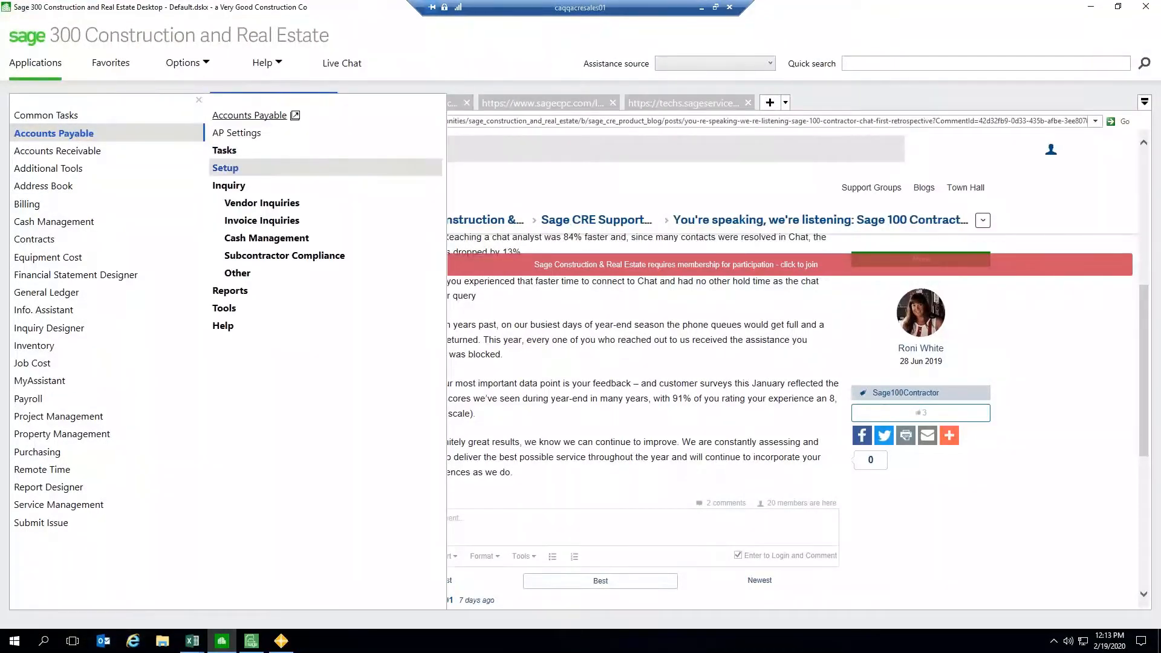
left_click(231, 170)
left_click(241, 185)
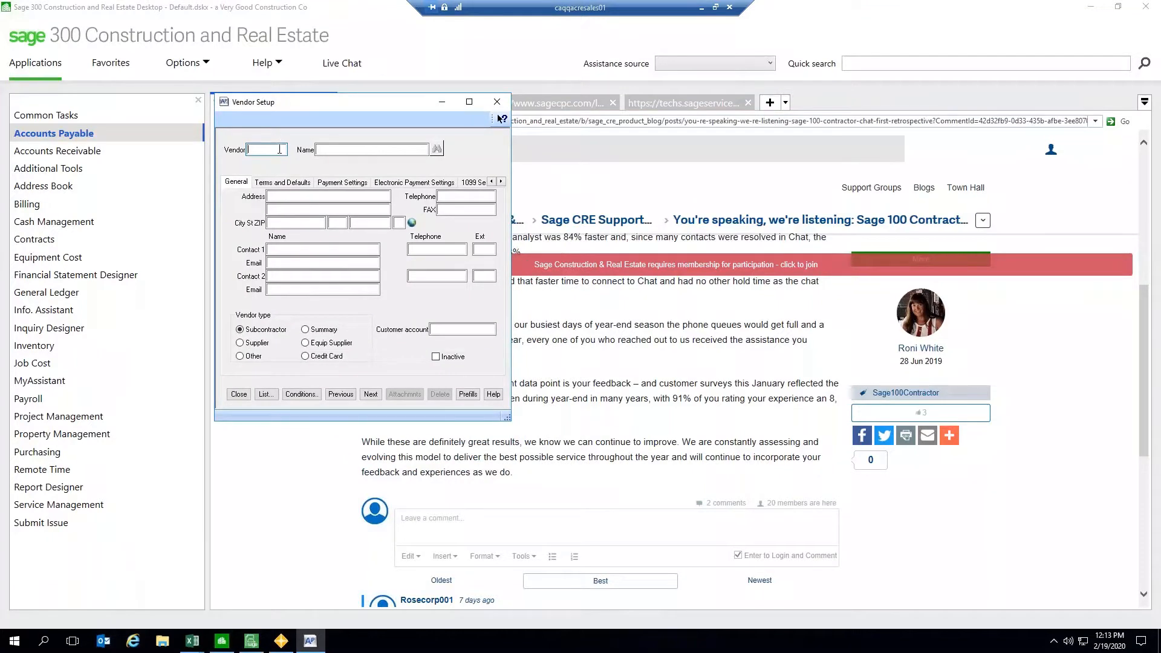
left_click(370, 394)
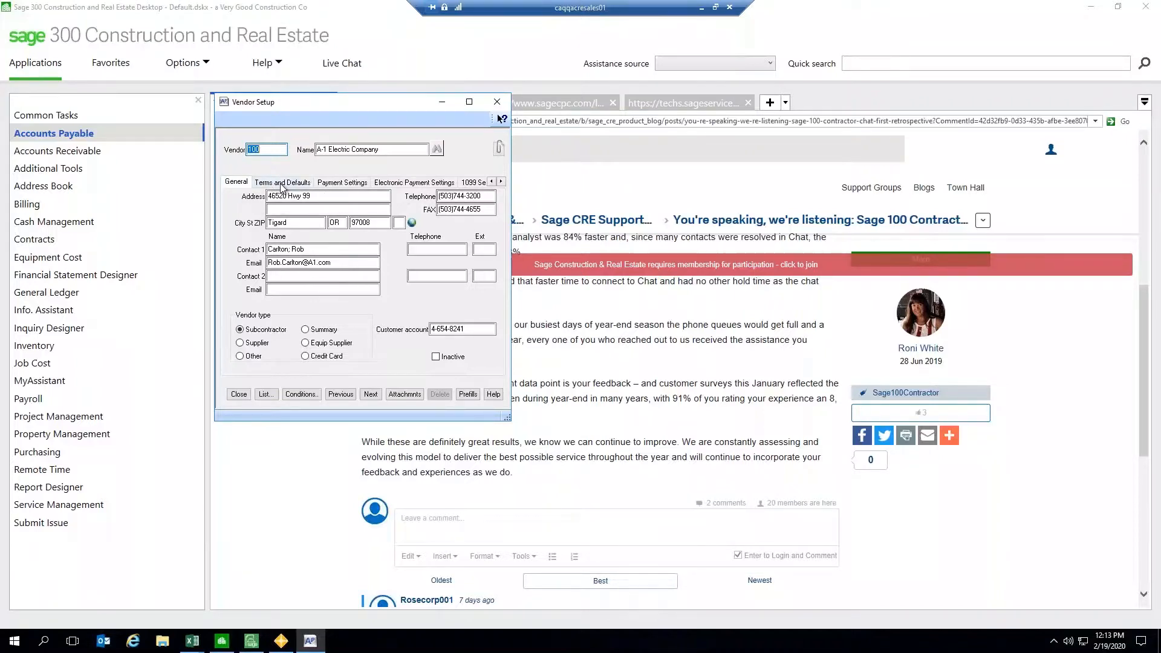
Step: Review the vendor record's 1099 Settings, Terms and Defaults and General tabs, then close Vendor Setup
left_click(475, 182)
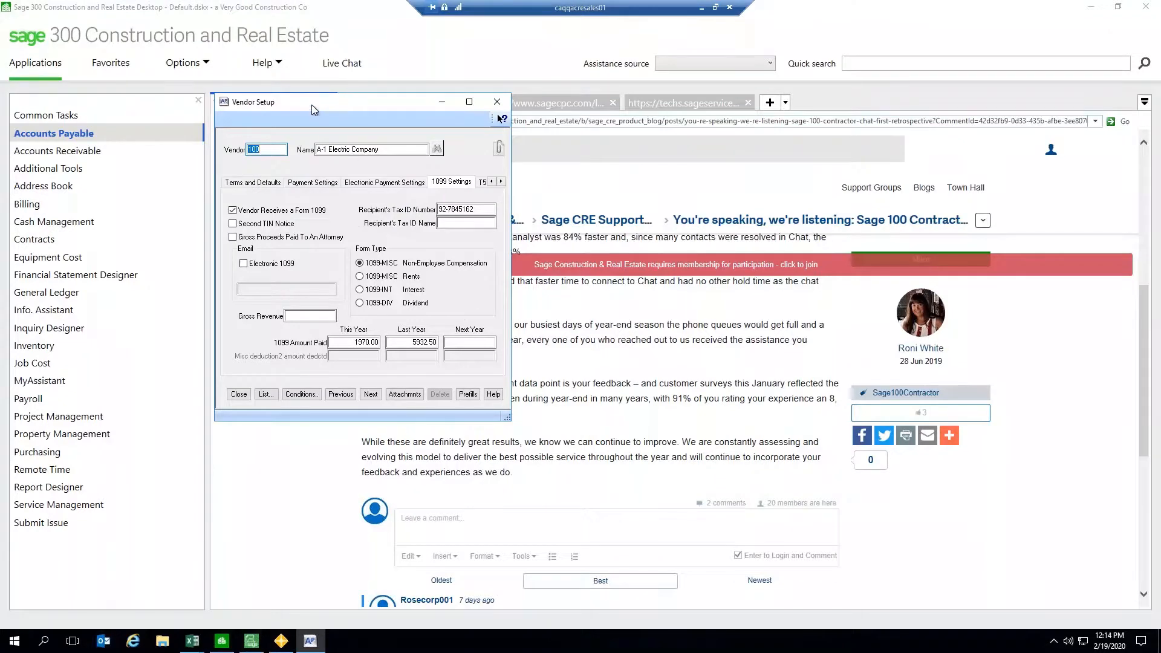
left_click_drag(310, 105, 311, 109)
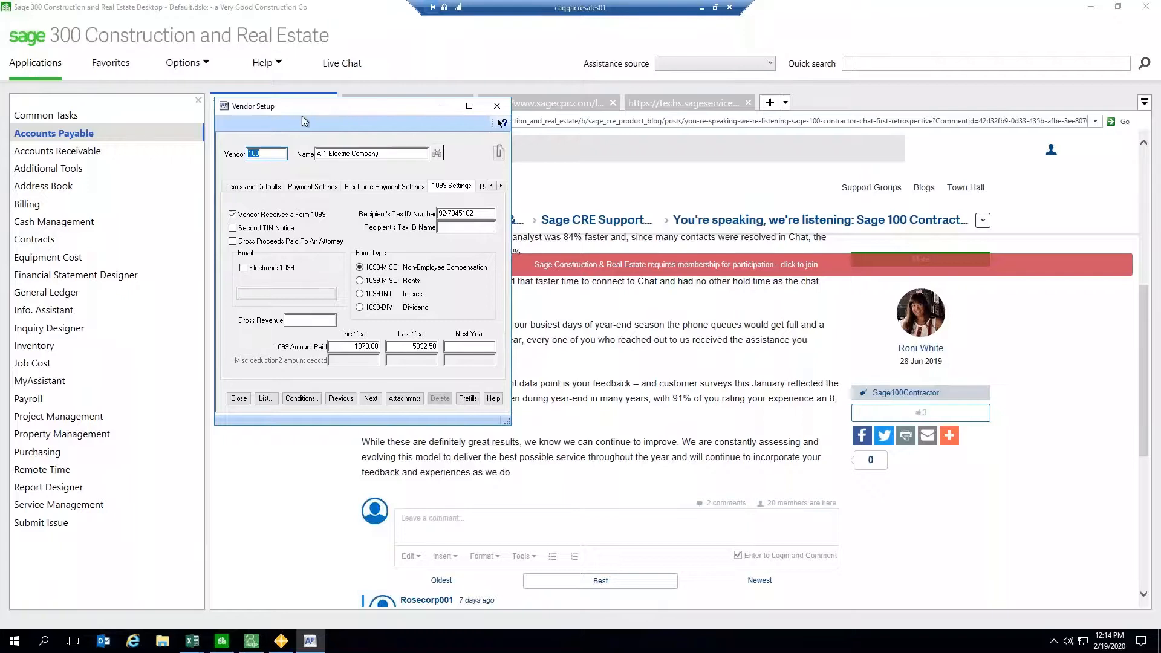
left_click(328, 152)
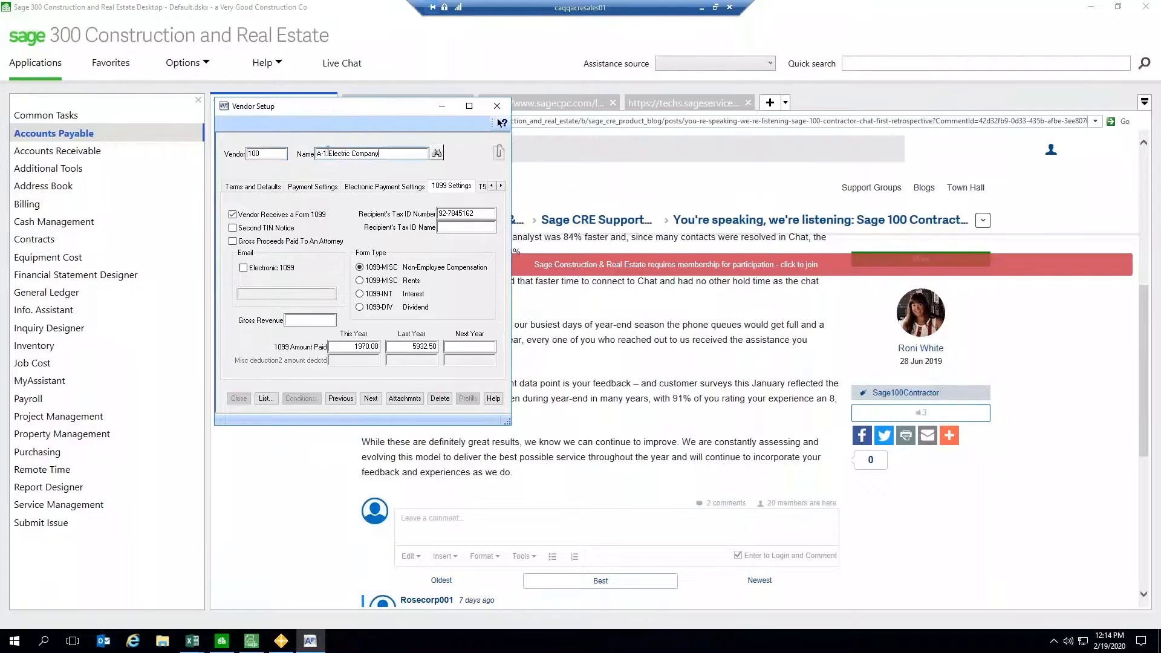
left_click_drag(316, 153, 381, 154)
left_click(386, 154)
left_click_drag(321, 153, 381, 154)
left_click(251, 188)
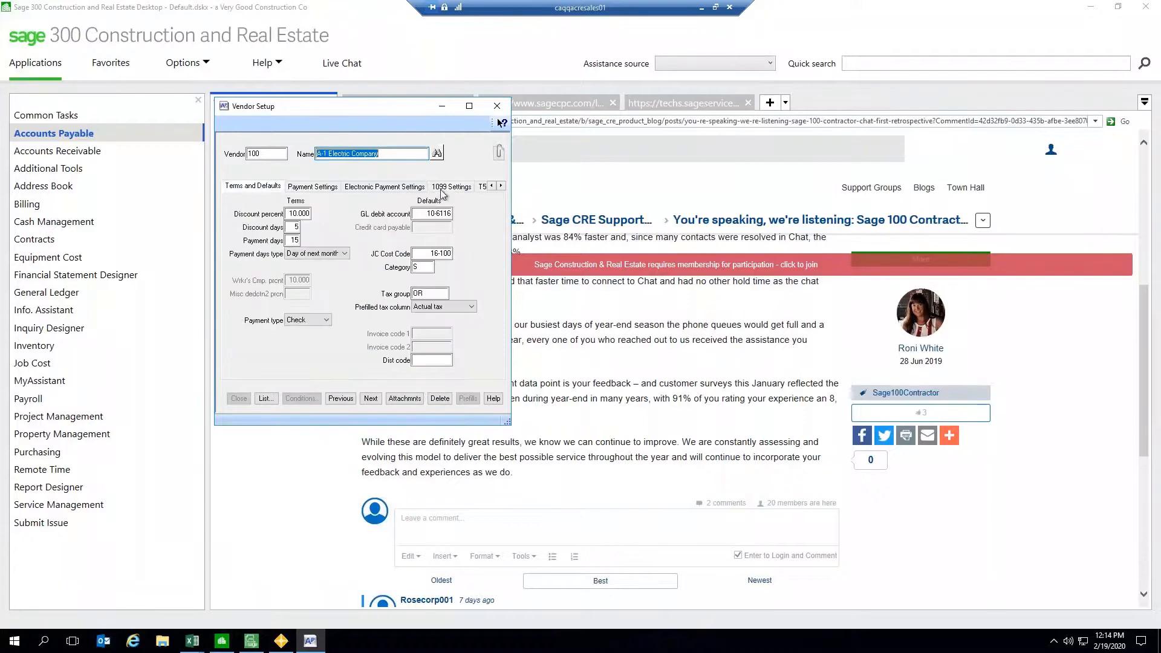
left_click(491, 185)
left_click(236, 187)
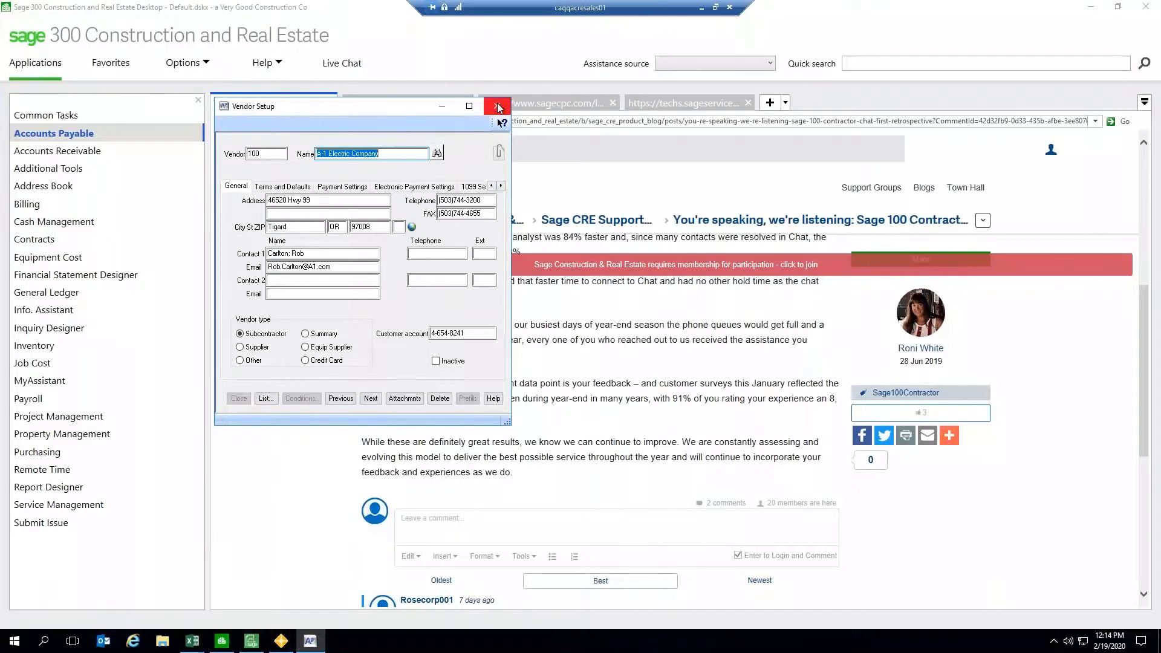
left_click(269, 155)
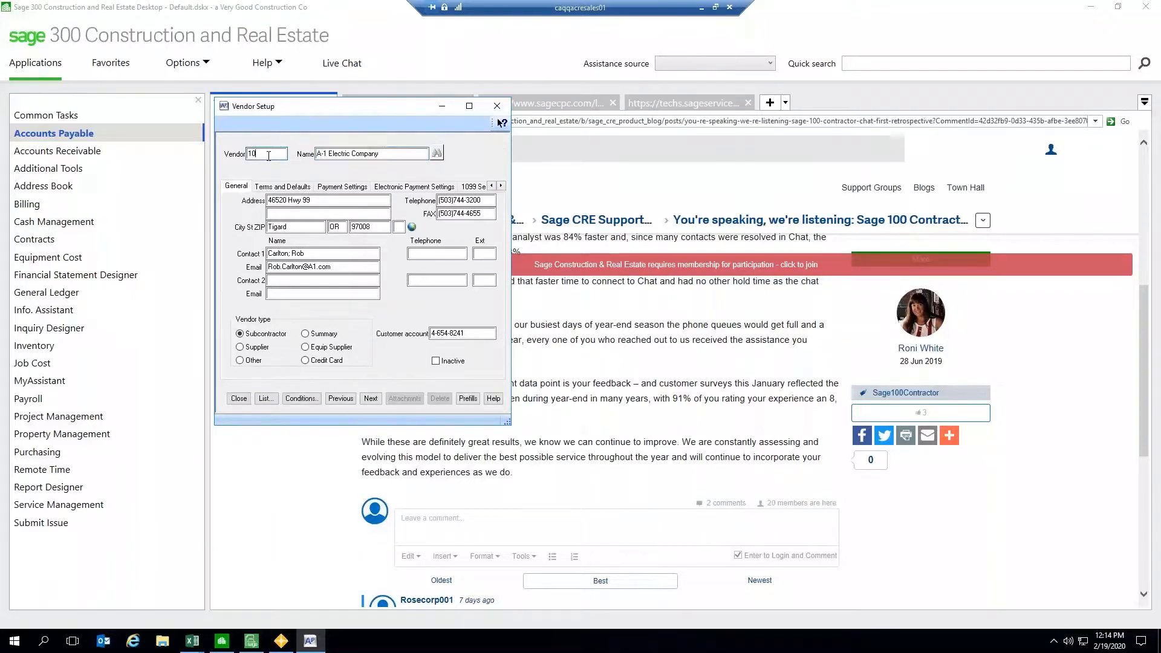
left_click(497, 106)
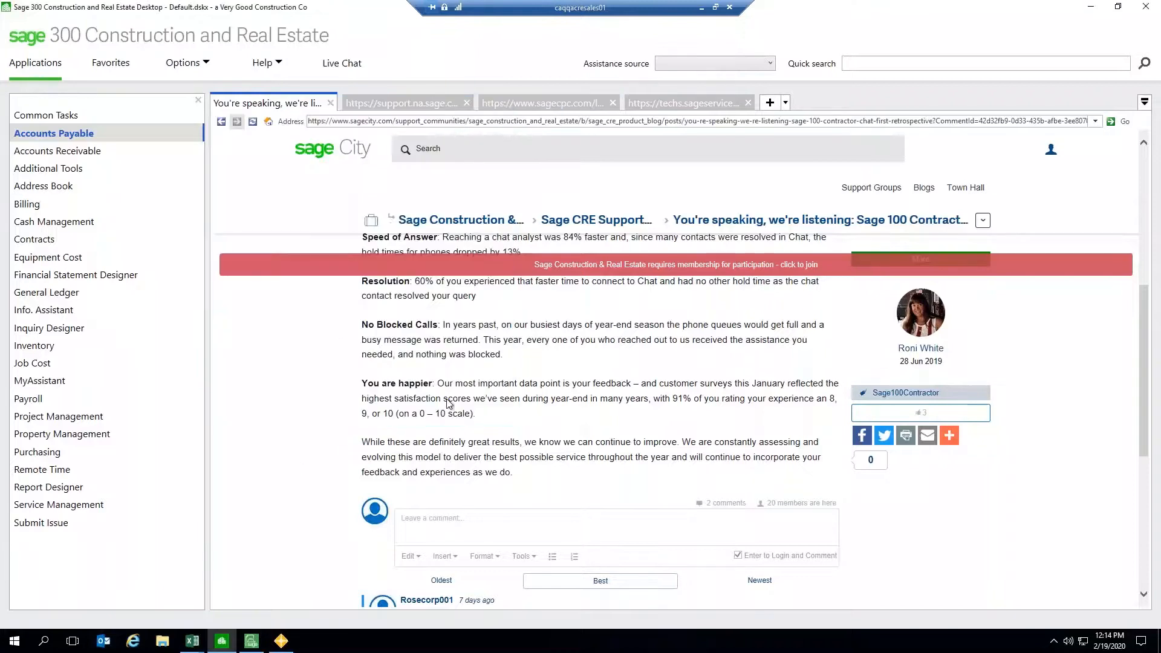
Step: Return to Excel and start the Office Connector Query Wizard for the company a Very Good Construction Co
left_click(1091, 6)
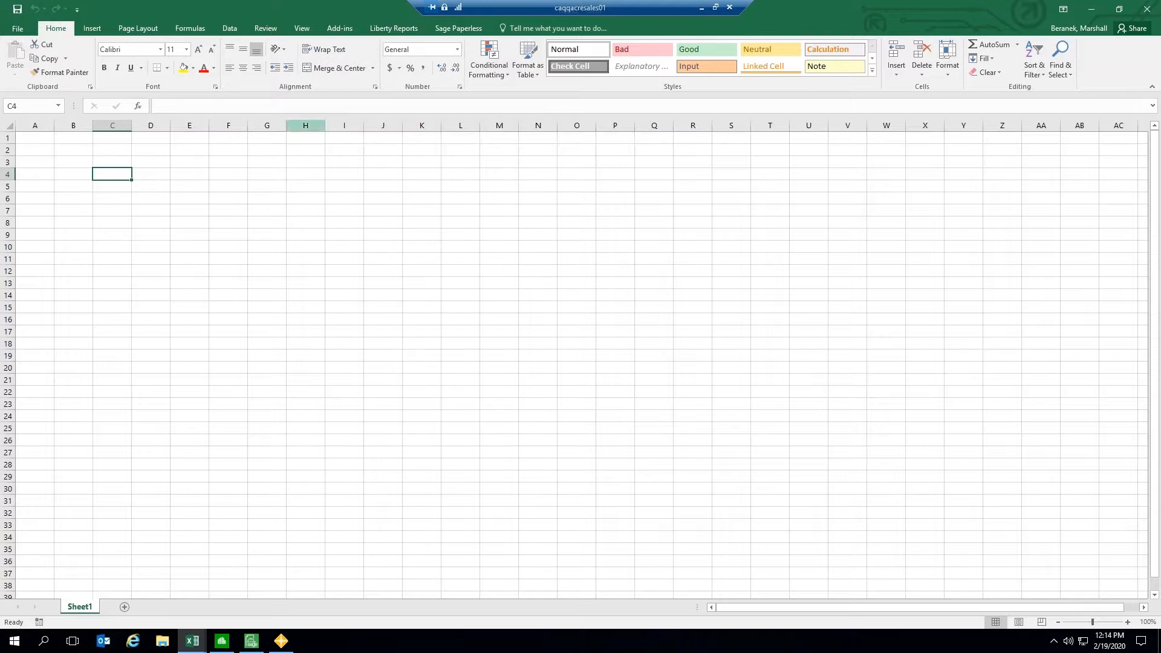
left_click(342, 29)
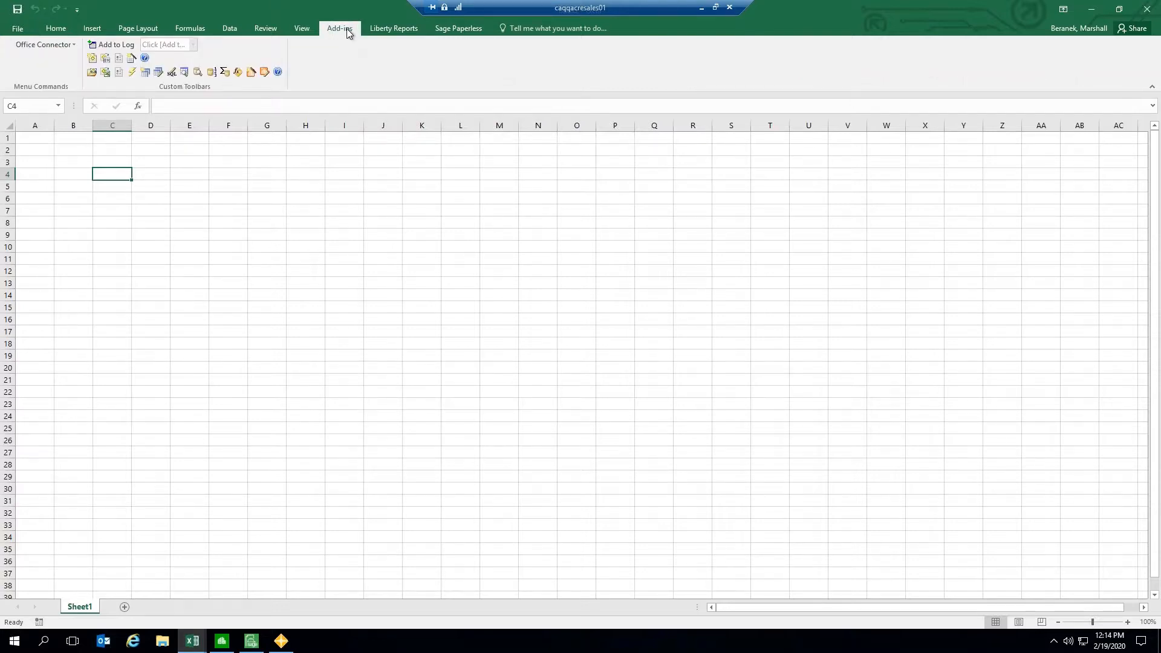
left_click(145, 74)
left_click_drag(461, 268, 292, 173)
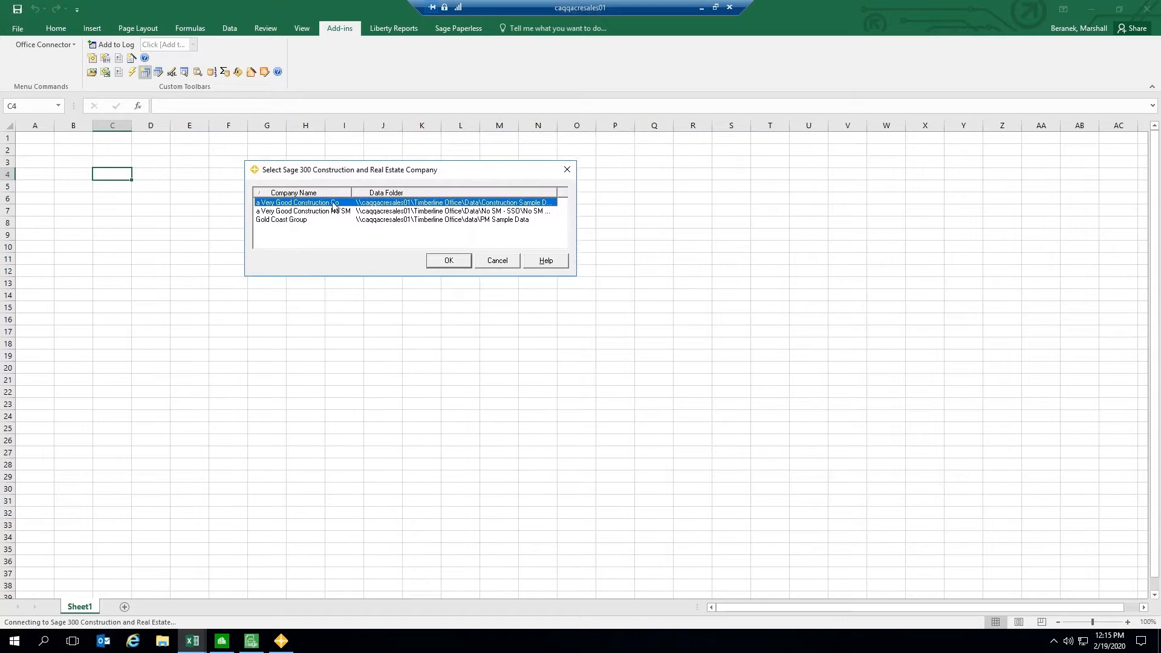
left_click(452, 265)
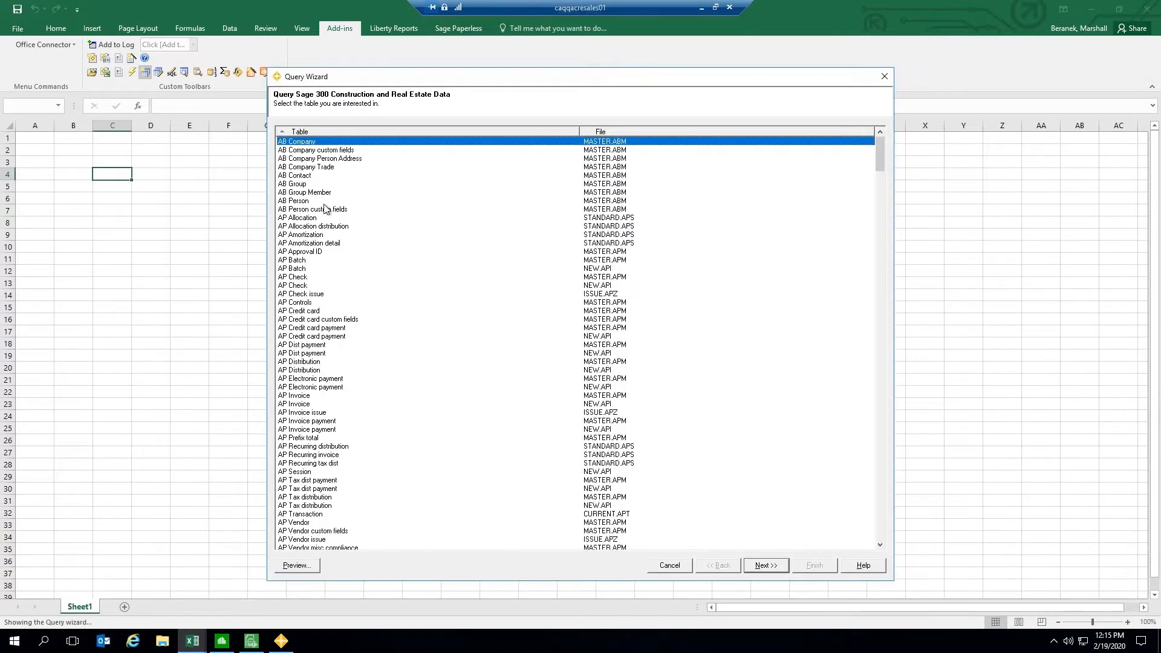
Step: Preview the rows of the AP Invoice table, then close the preview
left_click_drag(422, 79, 404, 46)
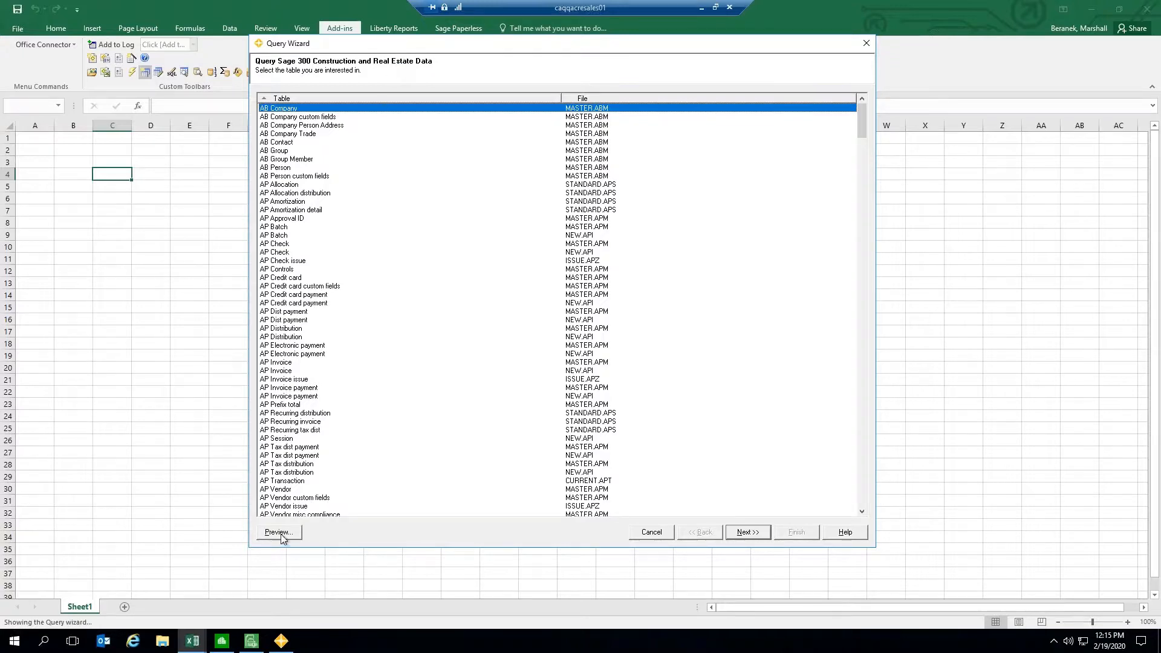
left_click(283, 363)
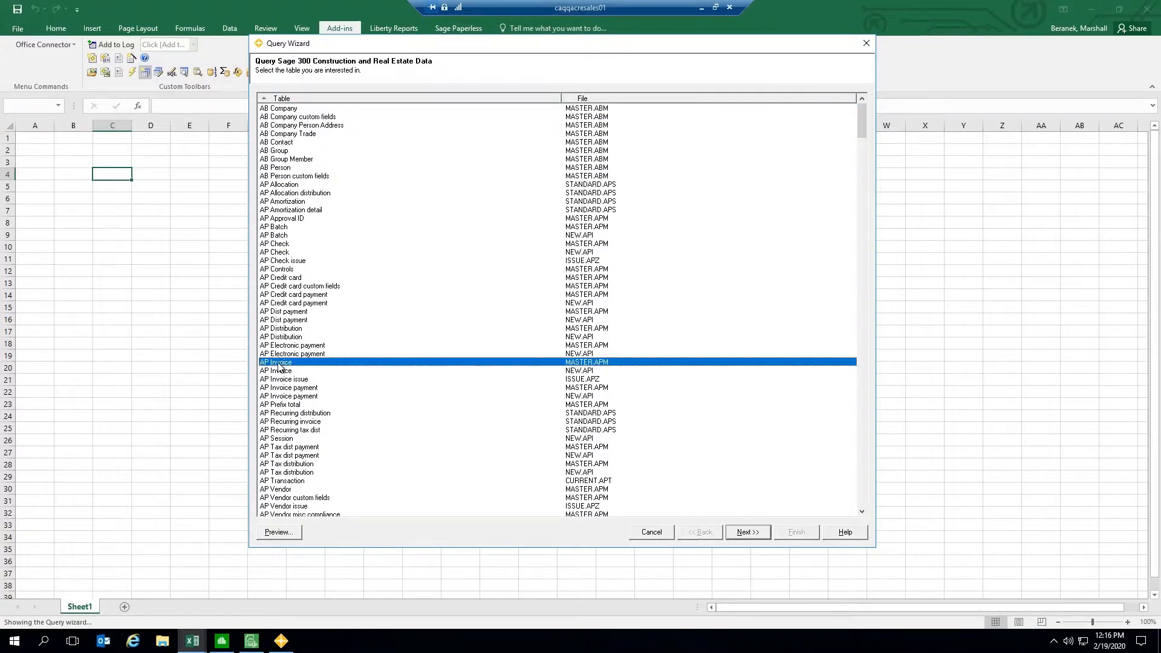
left_click(288, 533)
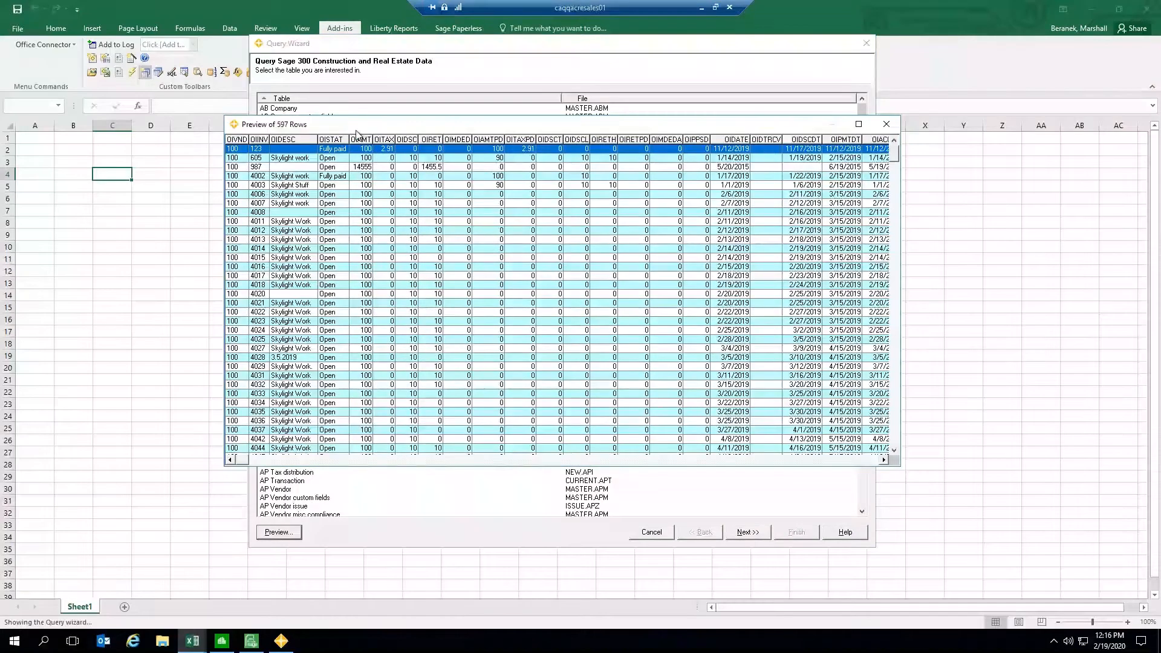
left_click_drag(368, 123, 476, 127)
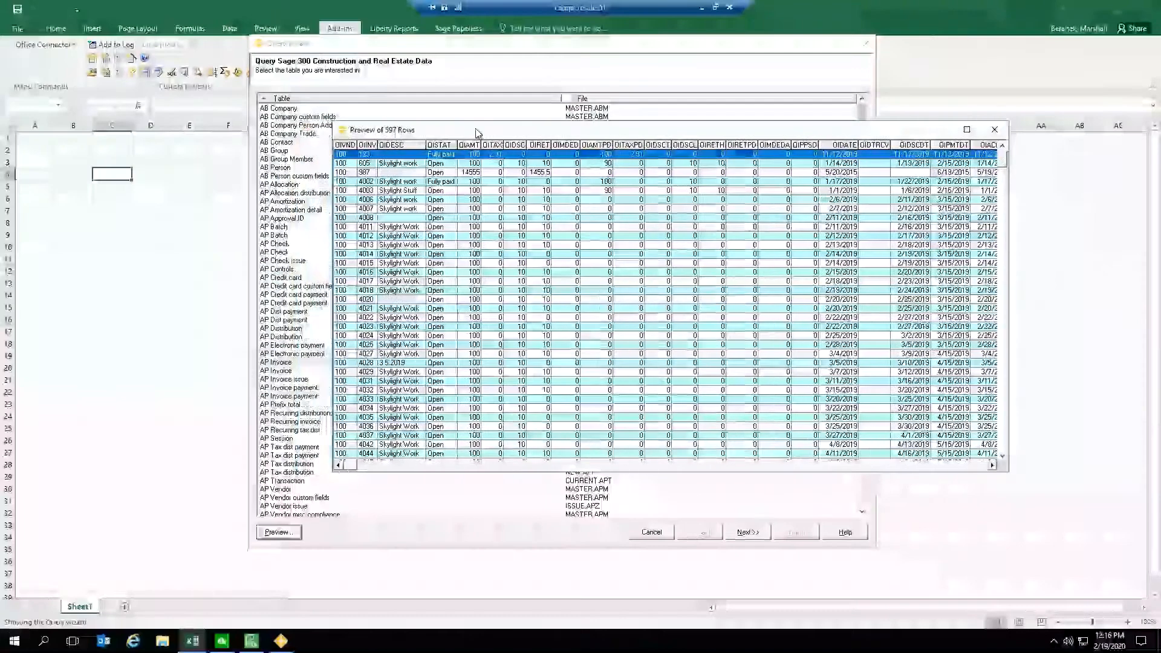
left_click(995, 131)
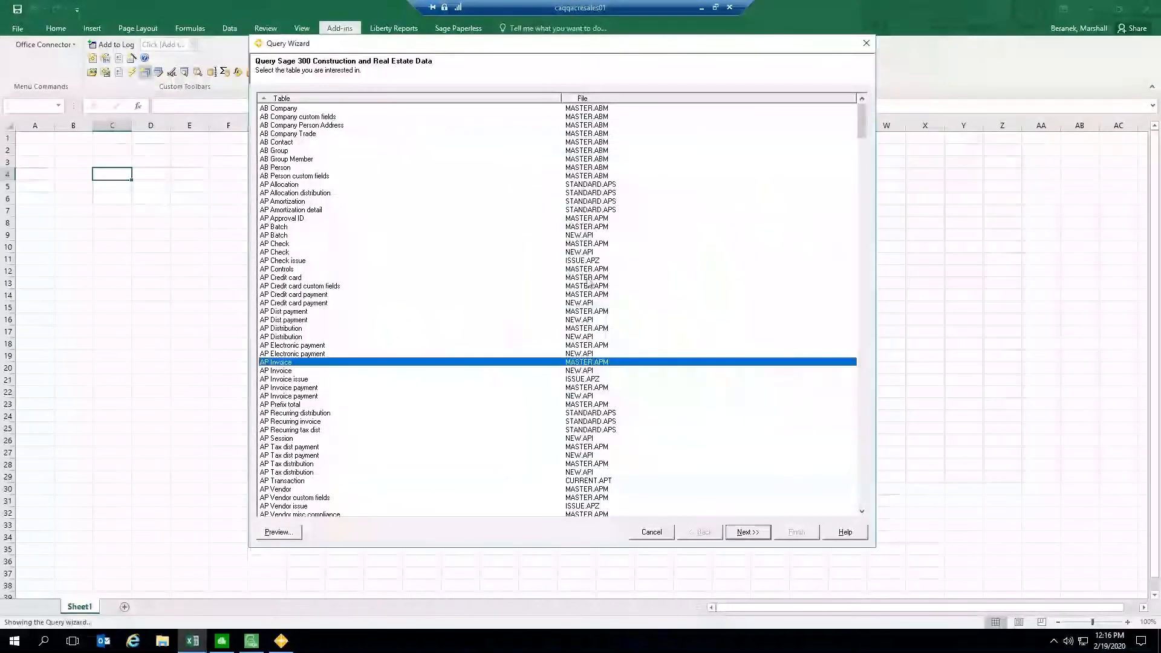
Step: Choose the AP Vendor table and include its Vendor, Name, Address 1, Address 2, City and State fields
left_click(279, 490)
scroll(420, 398, "down", 3)
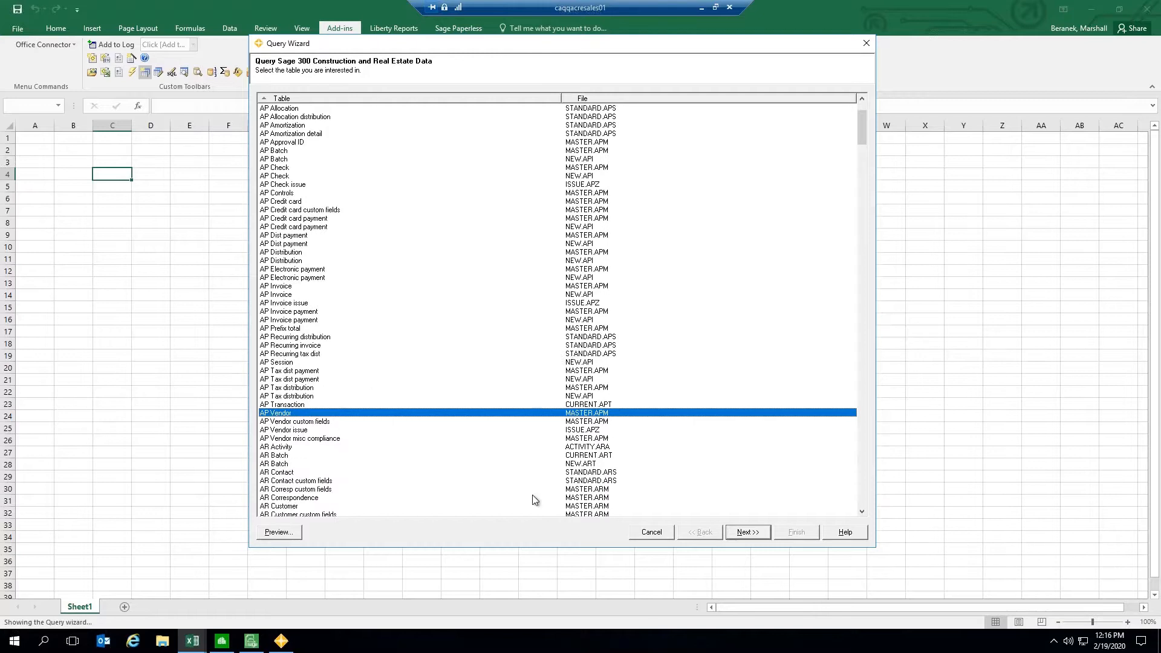
left_click(748, 533)
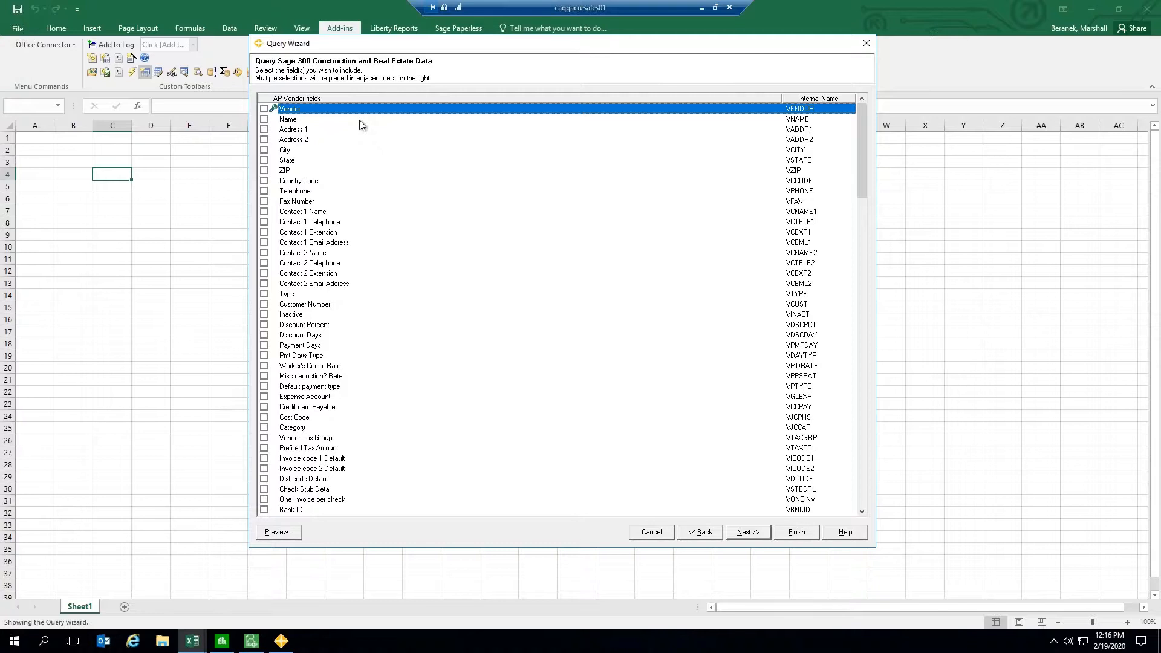
key("space")
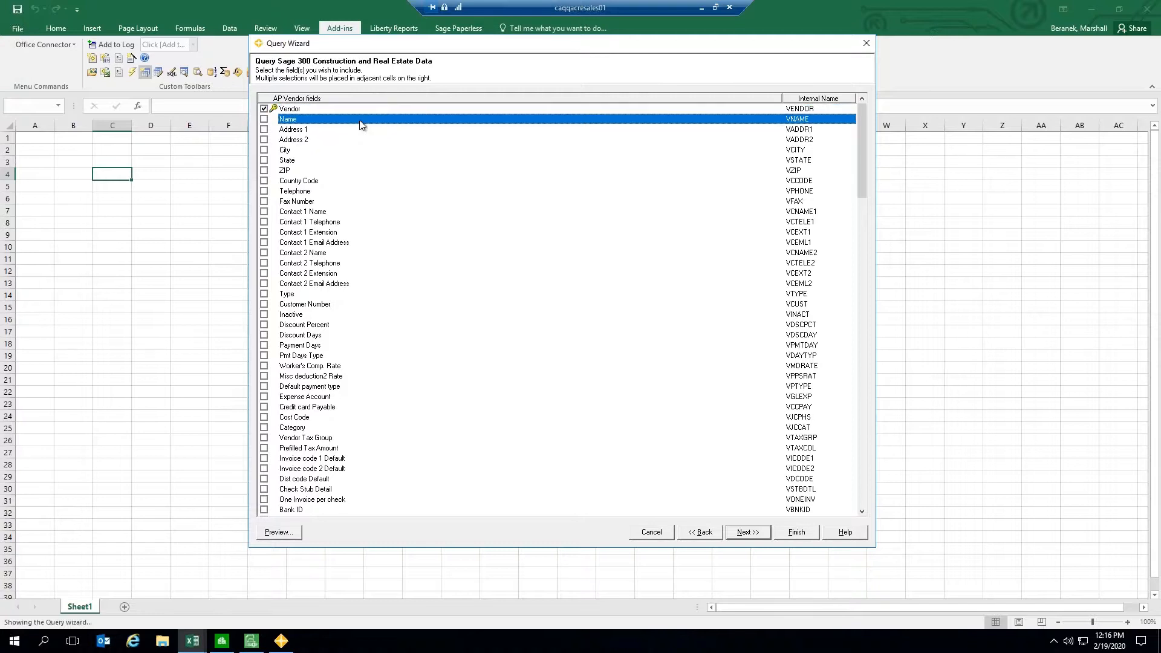
key("space")
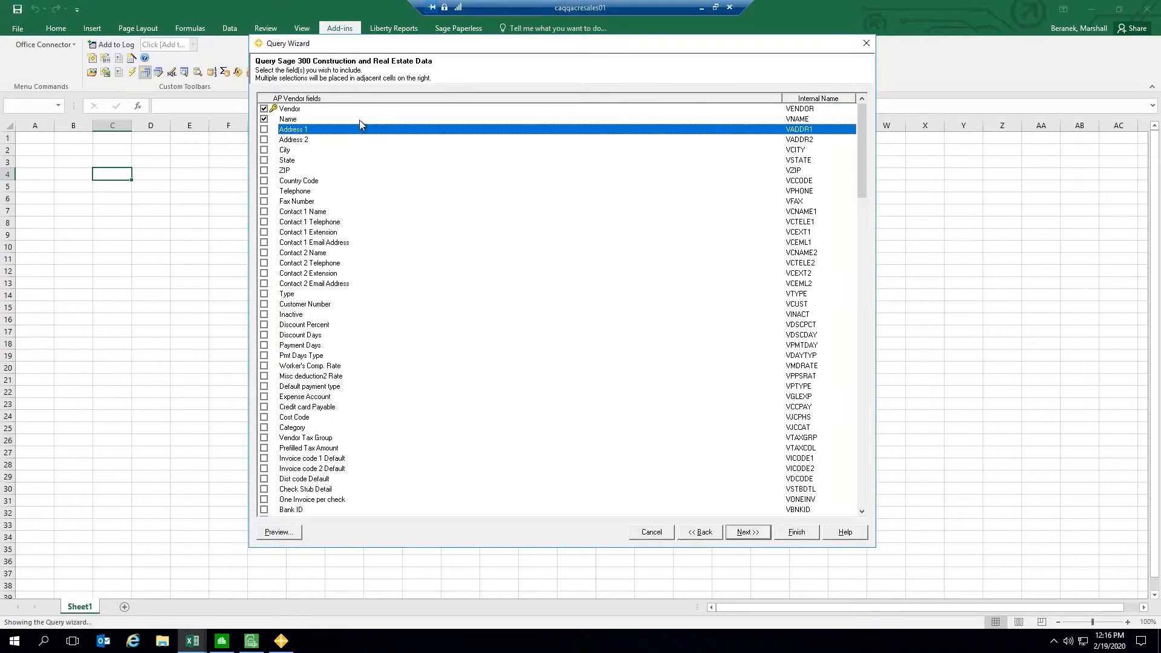
key("space")
key("space")
key("space")
key("space")
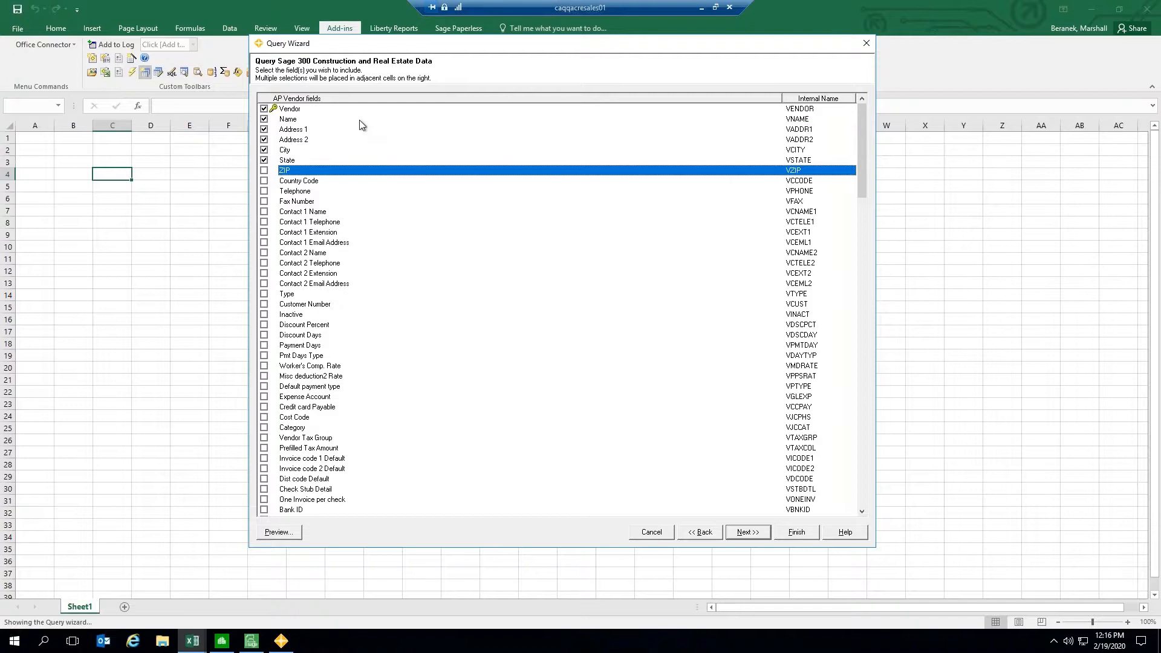
Step: Also include the ZIP, Country Code and Telephone fields of the AP Vendor table and continue
key("space")
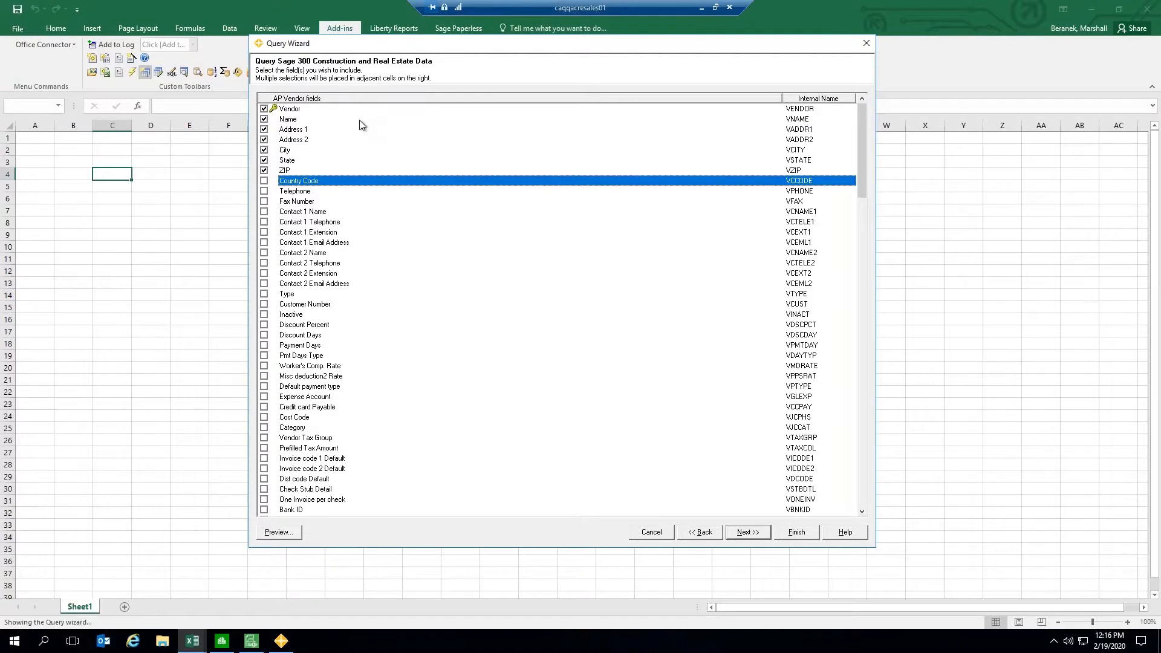
key("space")
key("space")
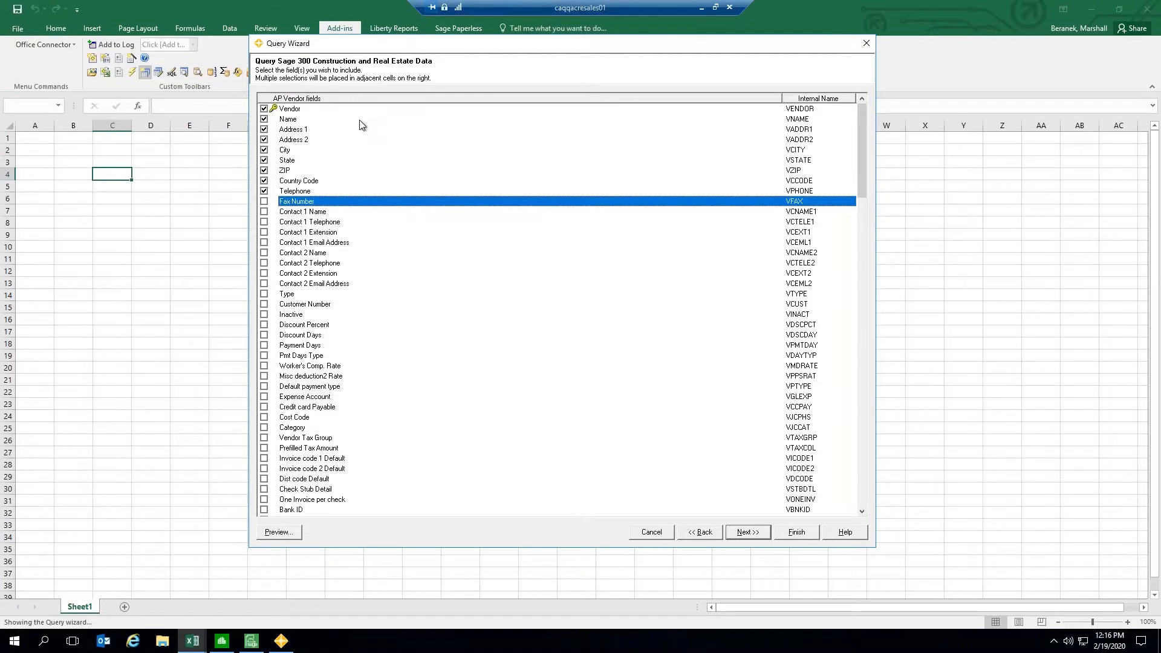
left_click(750, 533)
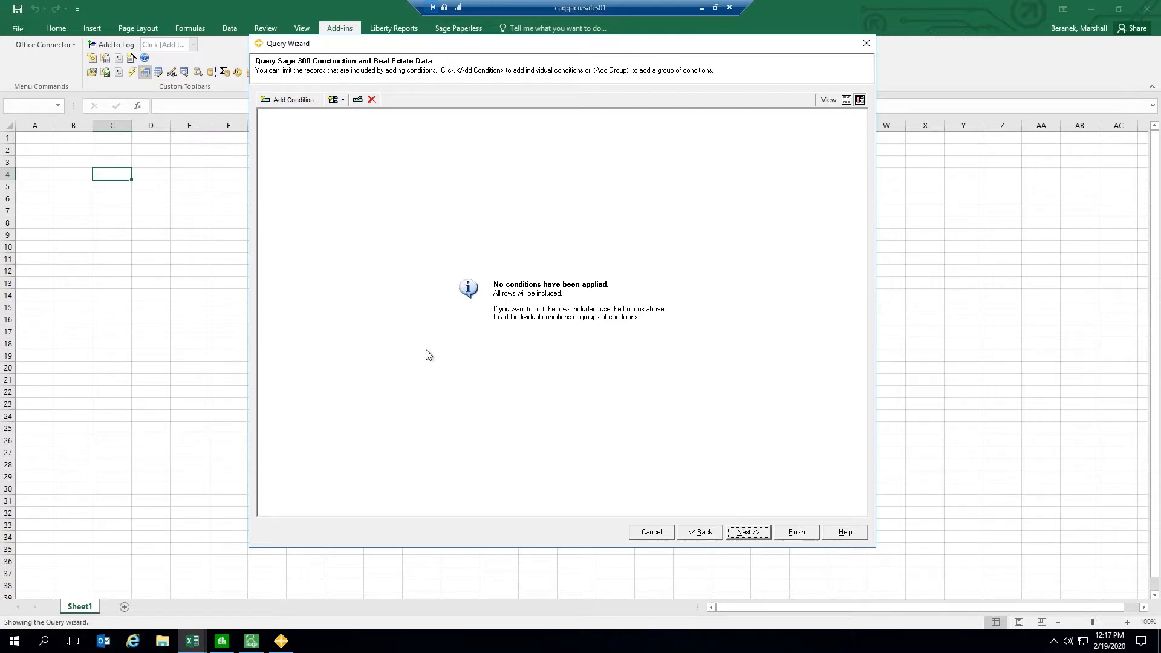
Step: Skip the conditions and insert the query qryAPVendor as a table of static data
left_click(748, 533)
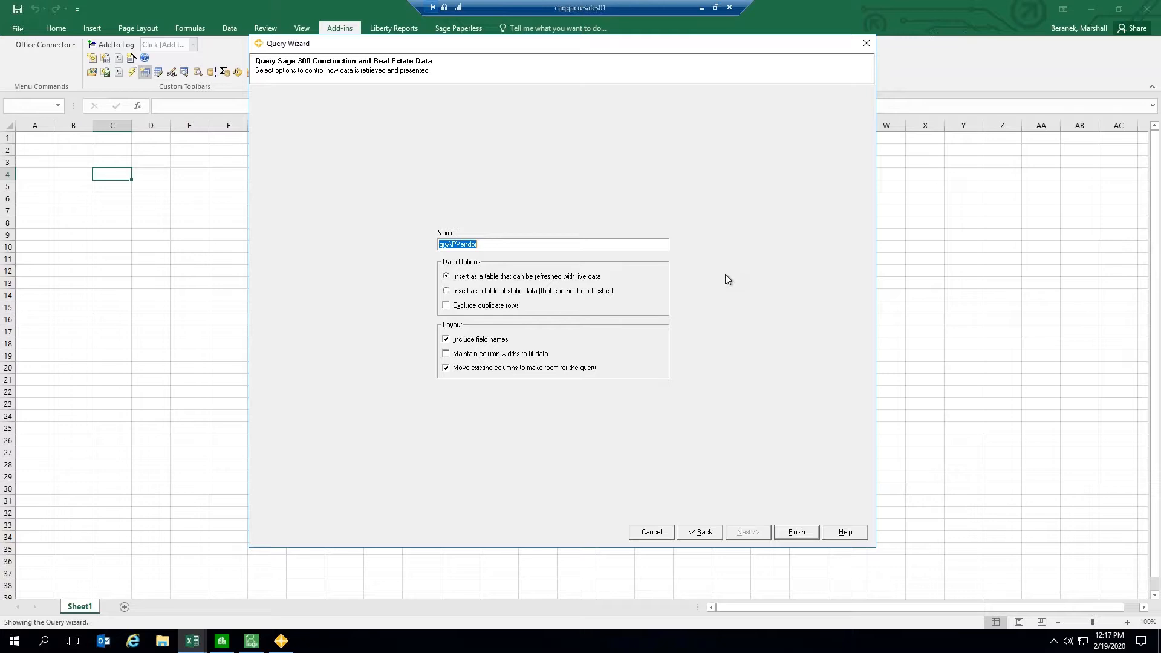
left_click(448, 291)
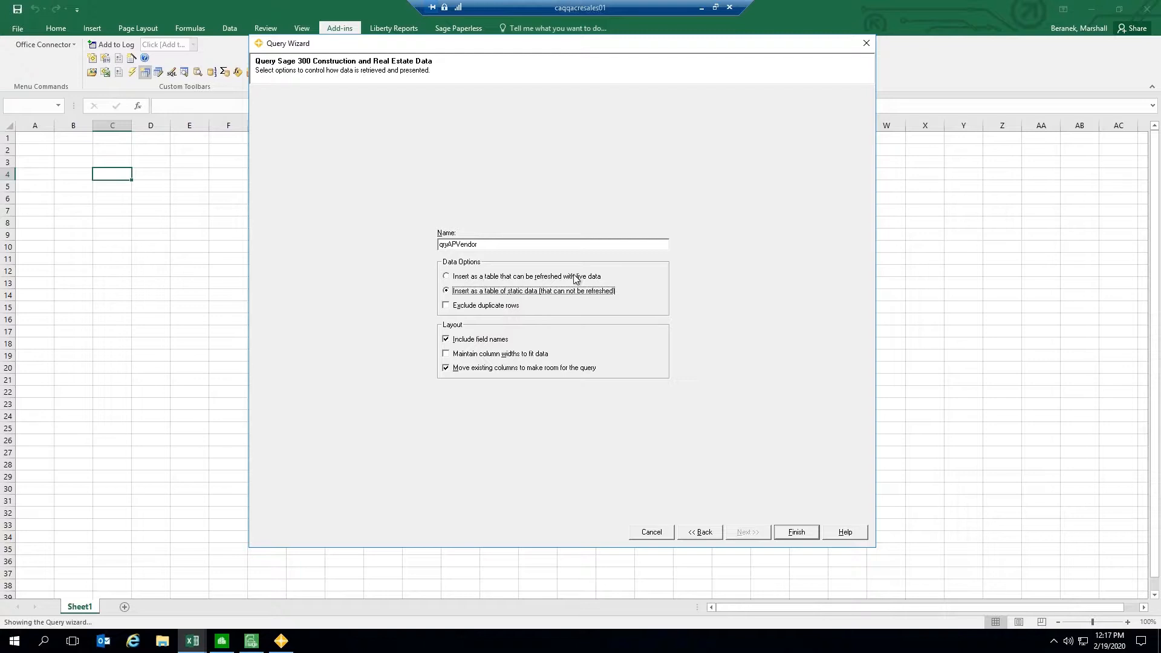
left_click(506, 242)
left_click(802, 532)
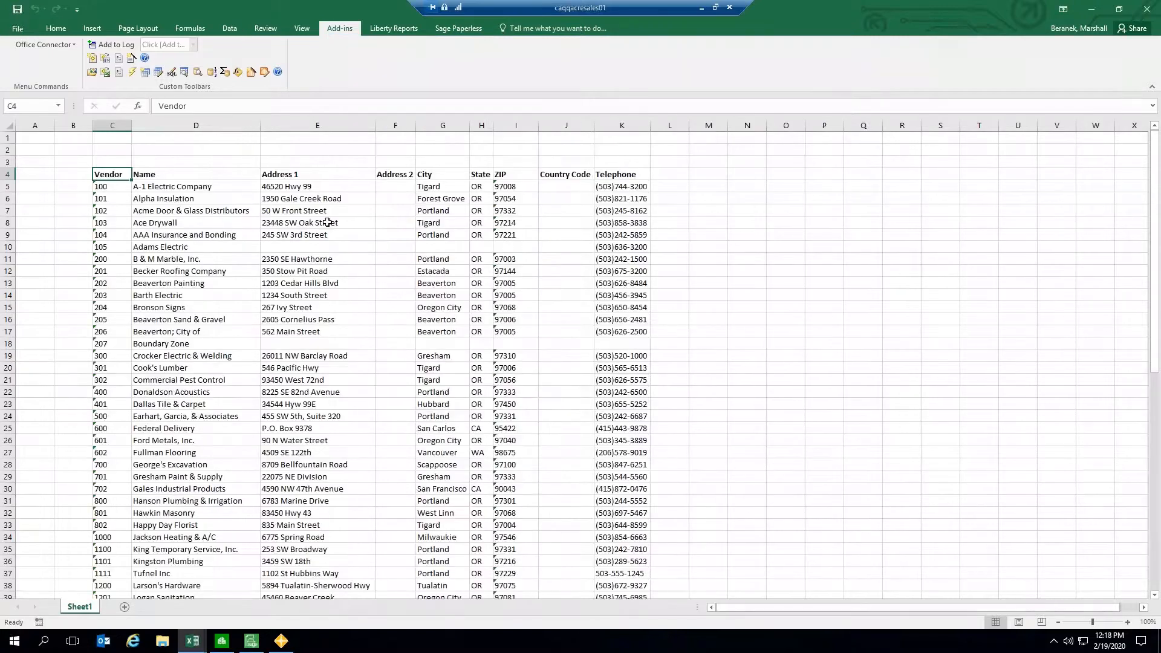
Step: Format the vendor table's header row with the Good cell style and bold text
left_click_drag(72, 149, 370, 308)
left_click(445, 153)
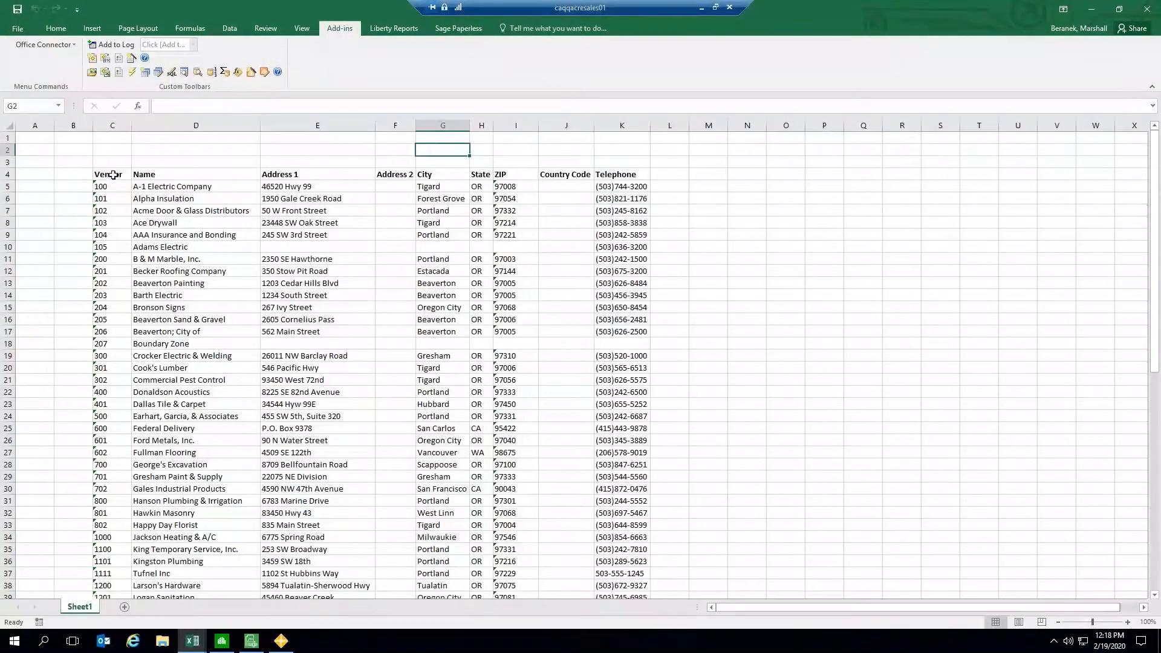
left_click(61, 31)
left_click_drag(116, 179, 400, 183)
left_click(148, 194)
mouse_move(118, 171)
left_mouse_down()
mouse_move(630, 183)
mouse_move(112, 175)
left_mouse_up()
left_click(689, 48)
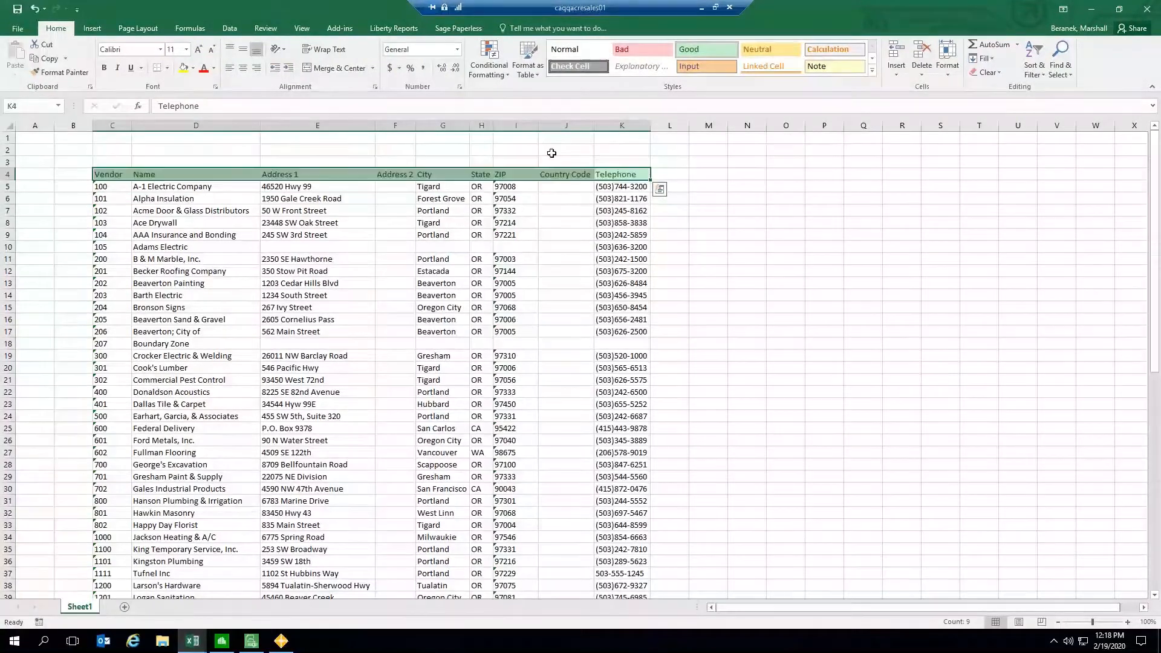
left_click(104, 67)
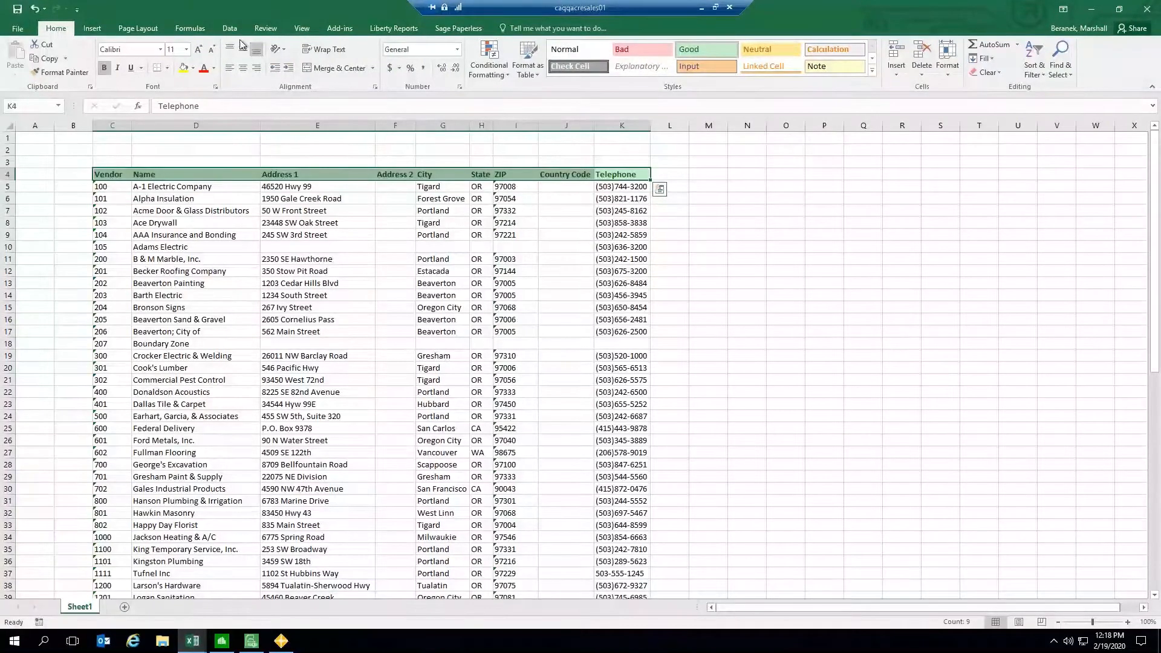
Step: Insert a new column before the Address 1 column
left_click(199, 162)
left_click(332, 161)
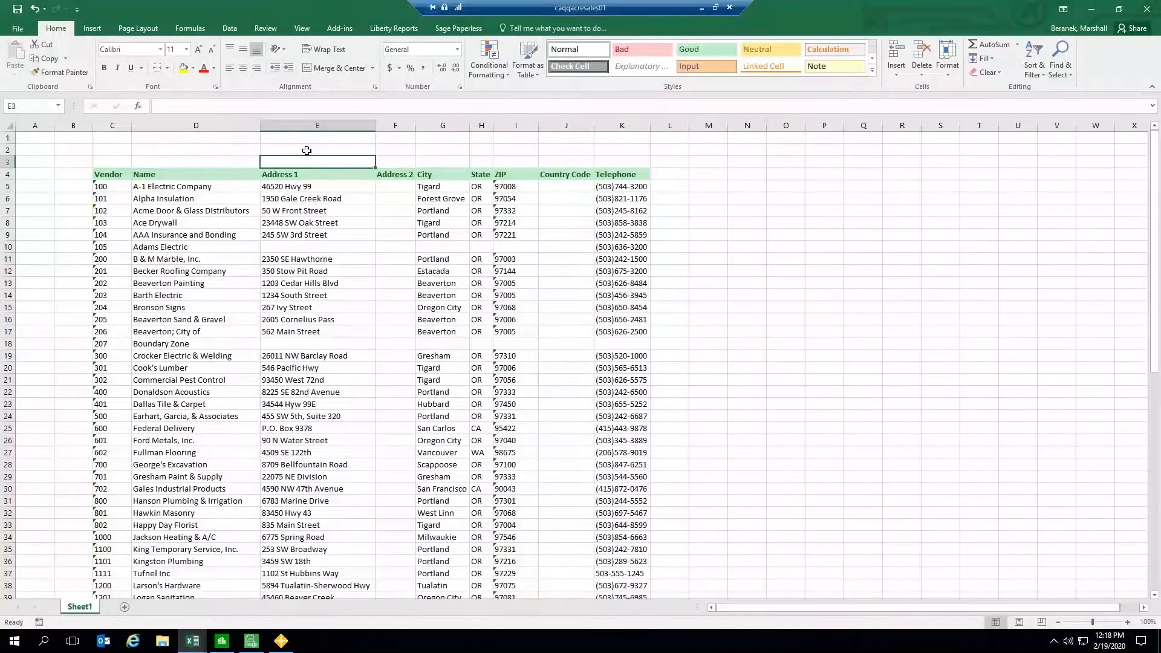
right_click(282, 125)
left_click(317, 215)
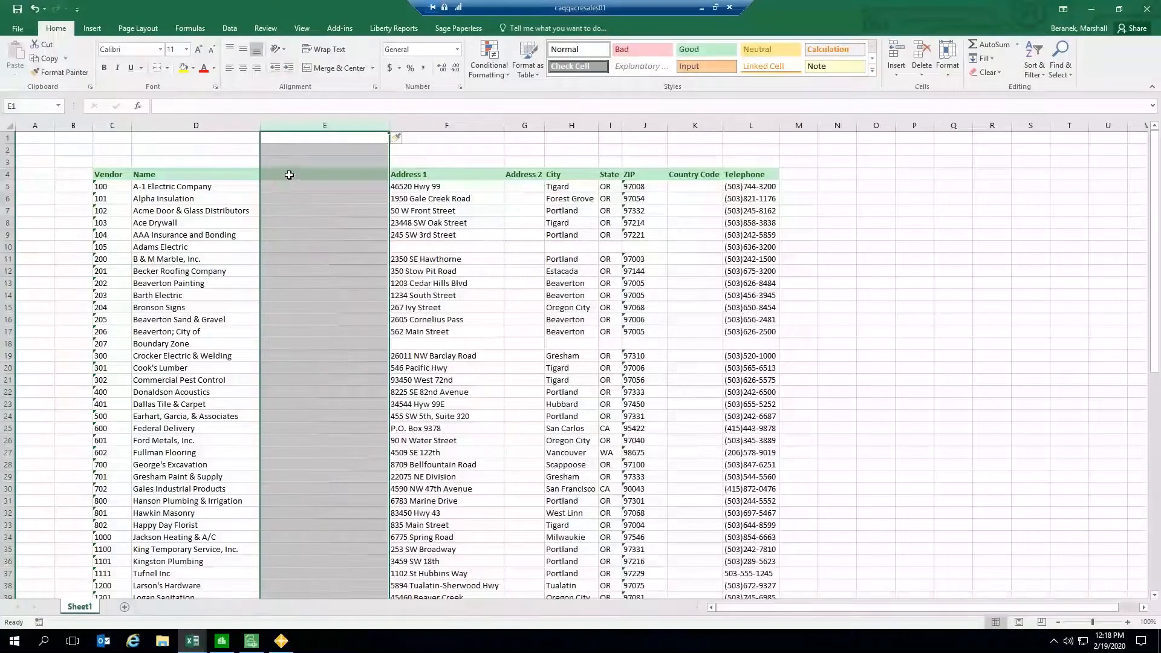
Step: Enter the heading New Name in the new column's header cell
left_click(289, 175)
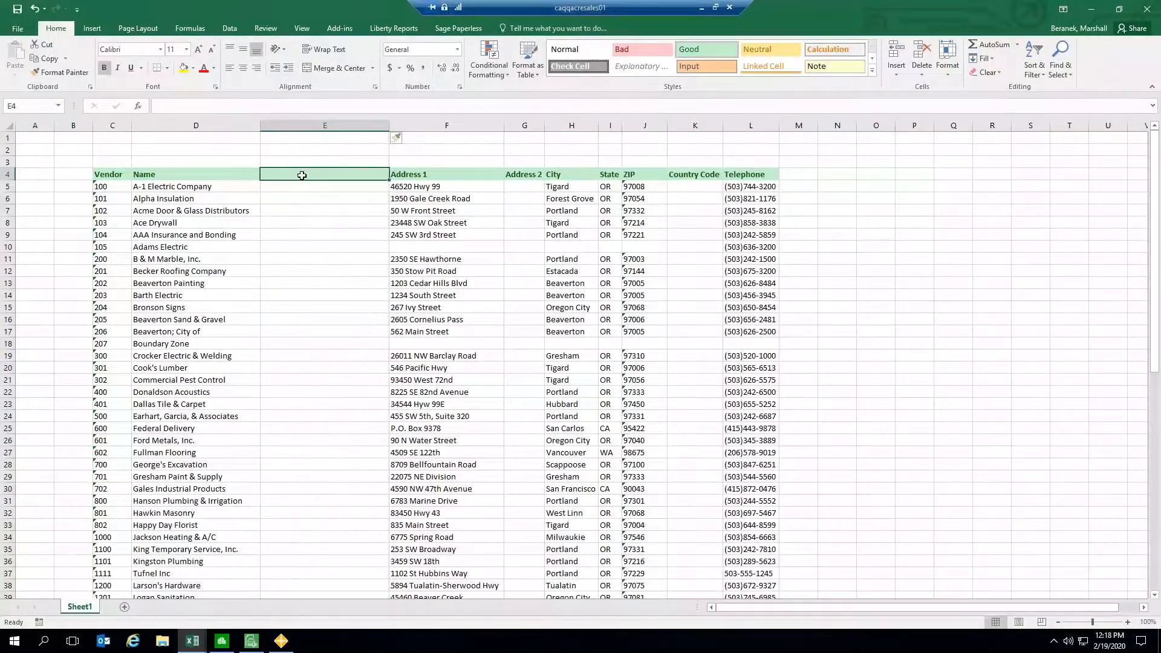
type("Ne")
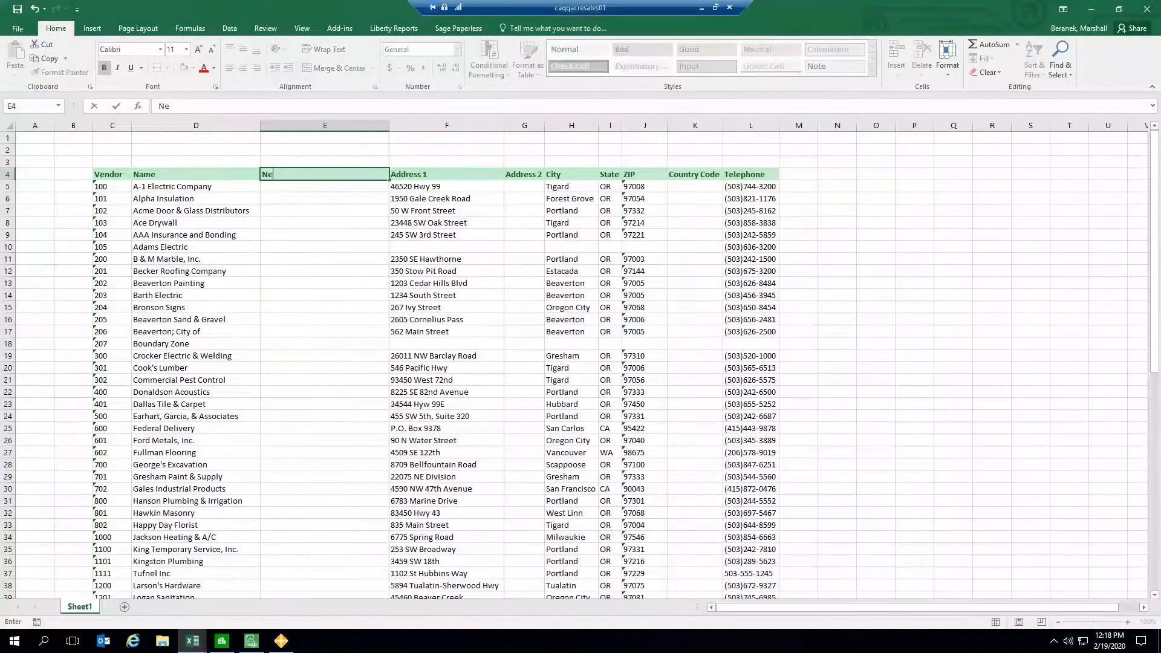
type("w Name")
Step: Apply the Note cell style and all borders to the New Name column cells below the header
left_click_drag(309, 184, 309, 596)
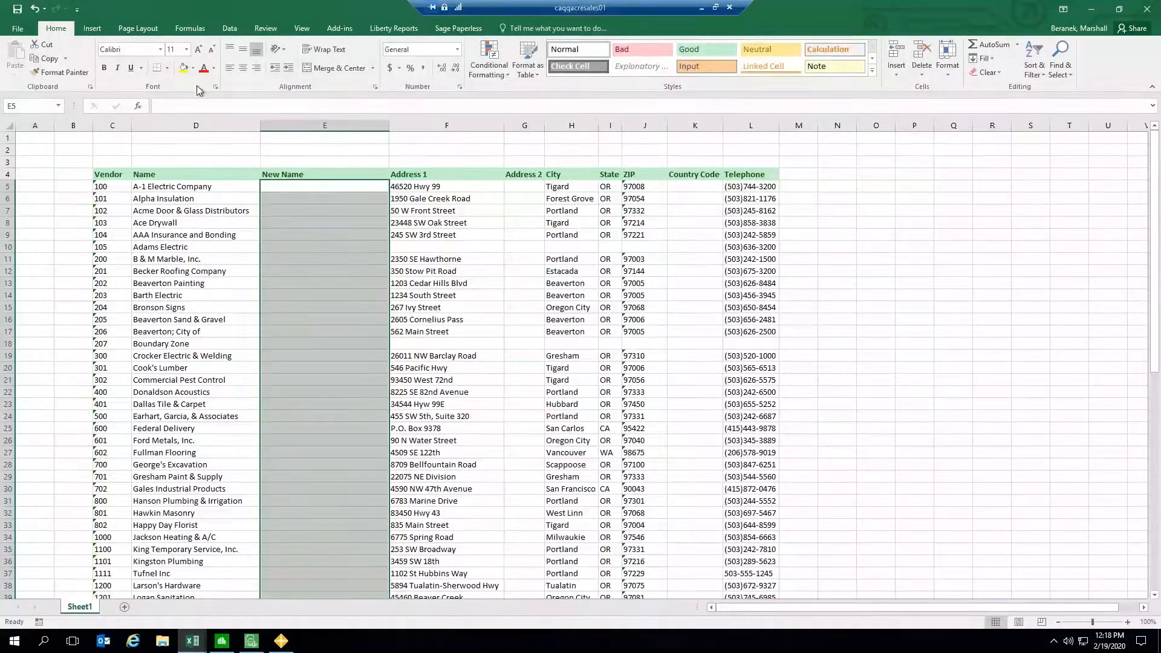
left_click(832, 66)
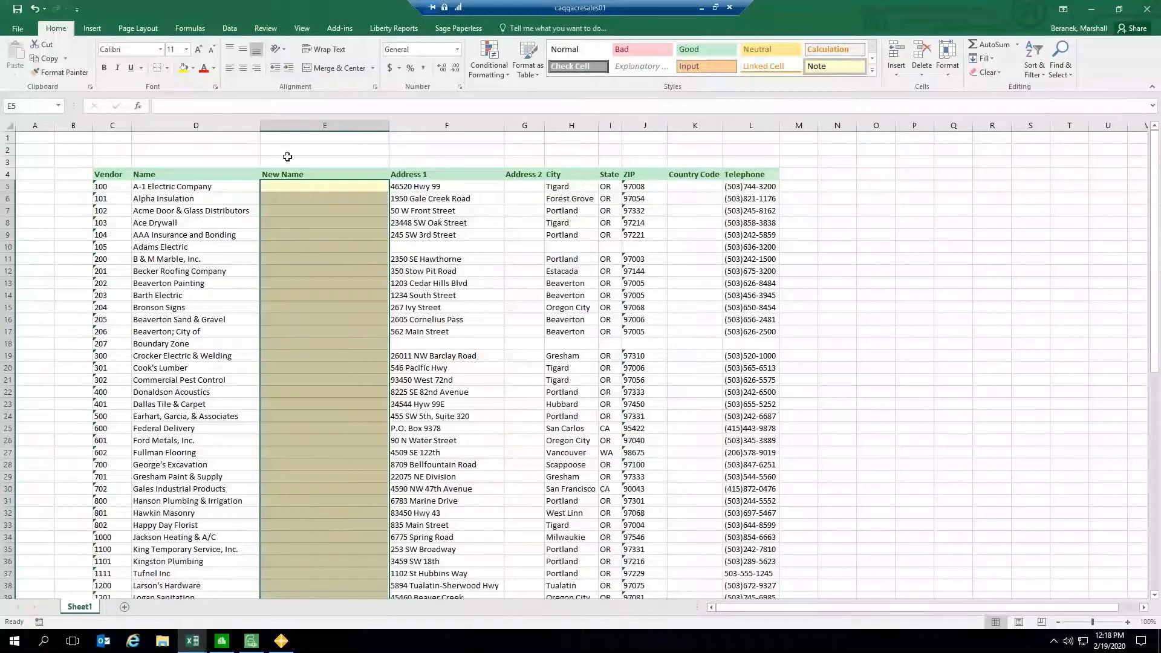
left_click(167, 68)
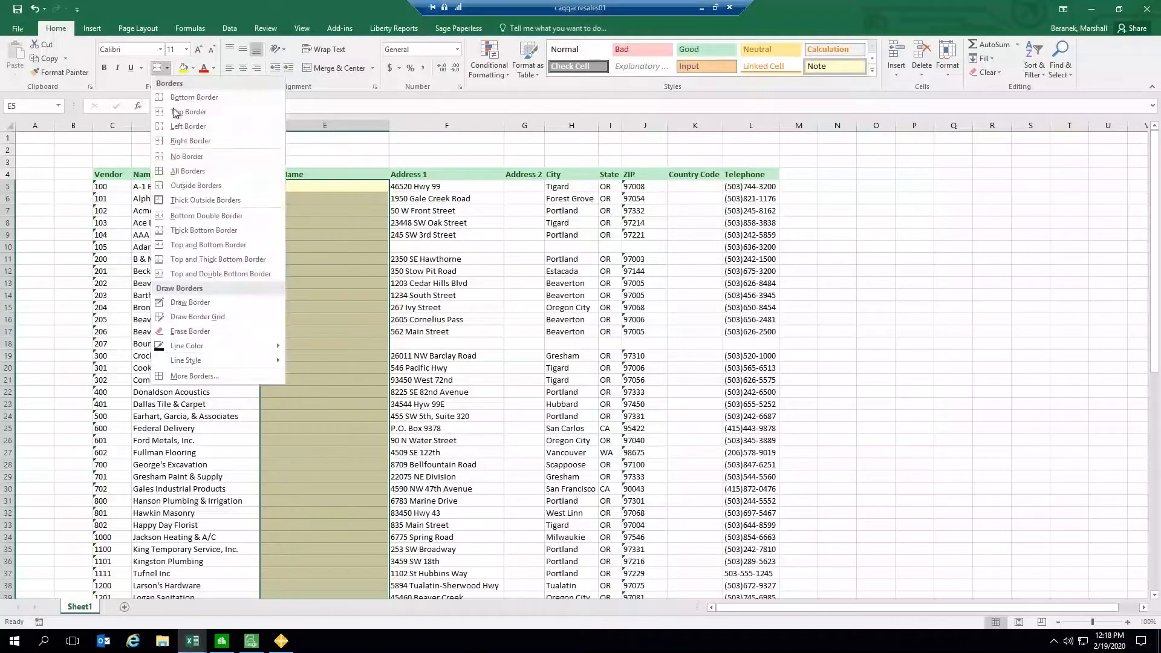
left_click(185, 171)
left_click(340, 222)
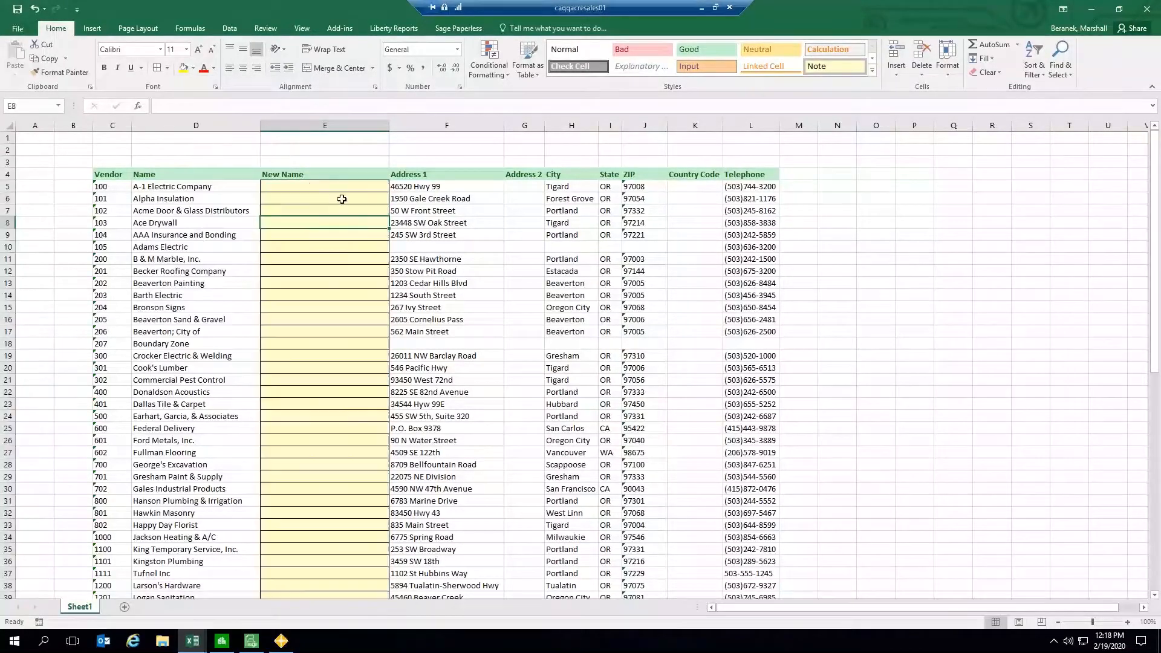
left_click(360, 160)
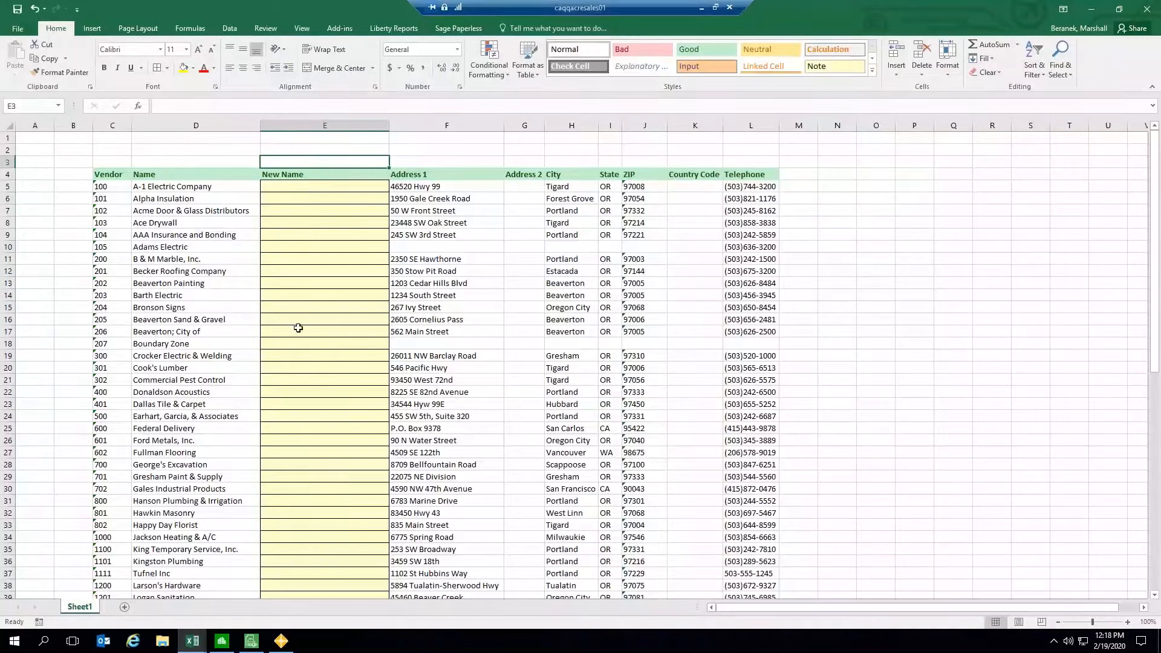
left_click(296, 175)
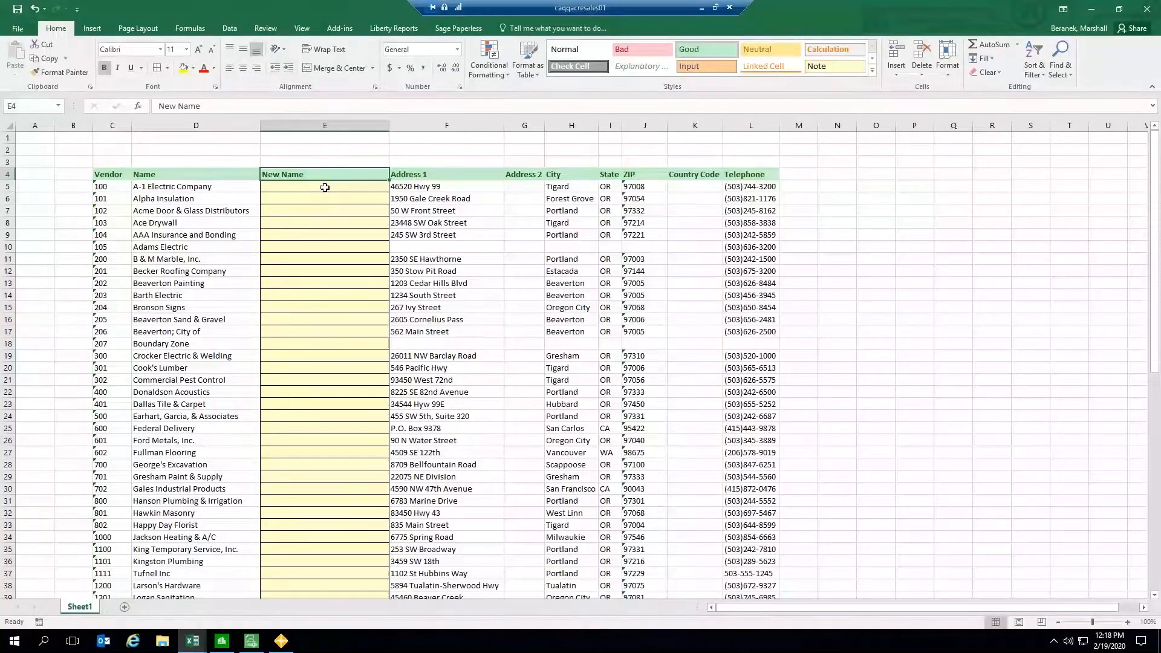
left_click_drag(324, 186, 309, 392)
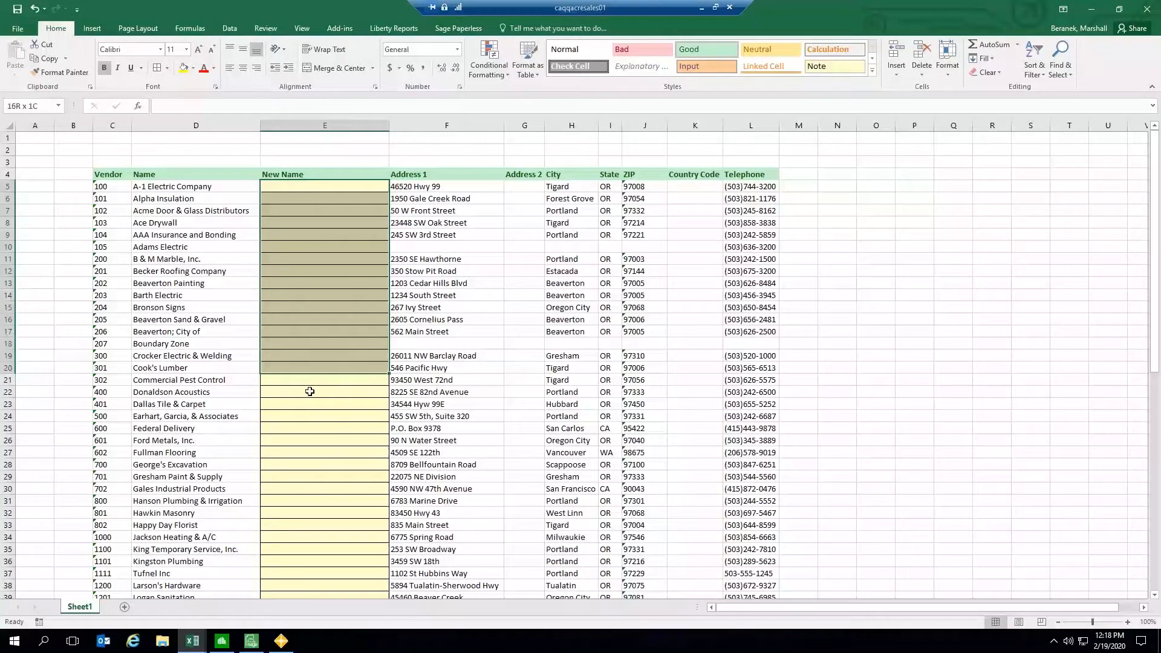
left_click(316, 186)
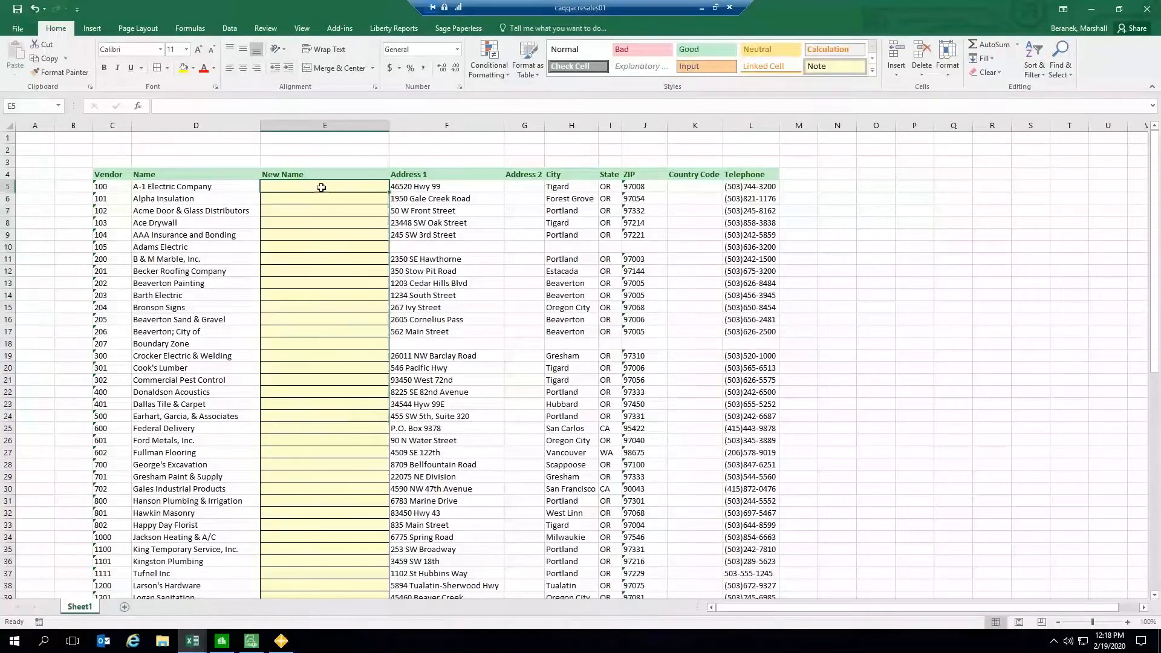
Step: Enter A-1 Electric Company LLC. as the new name for vendor 100
left_click(222, 188)
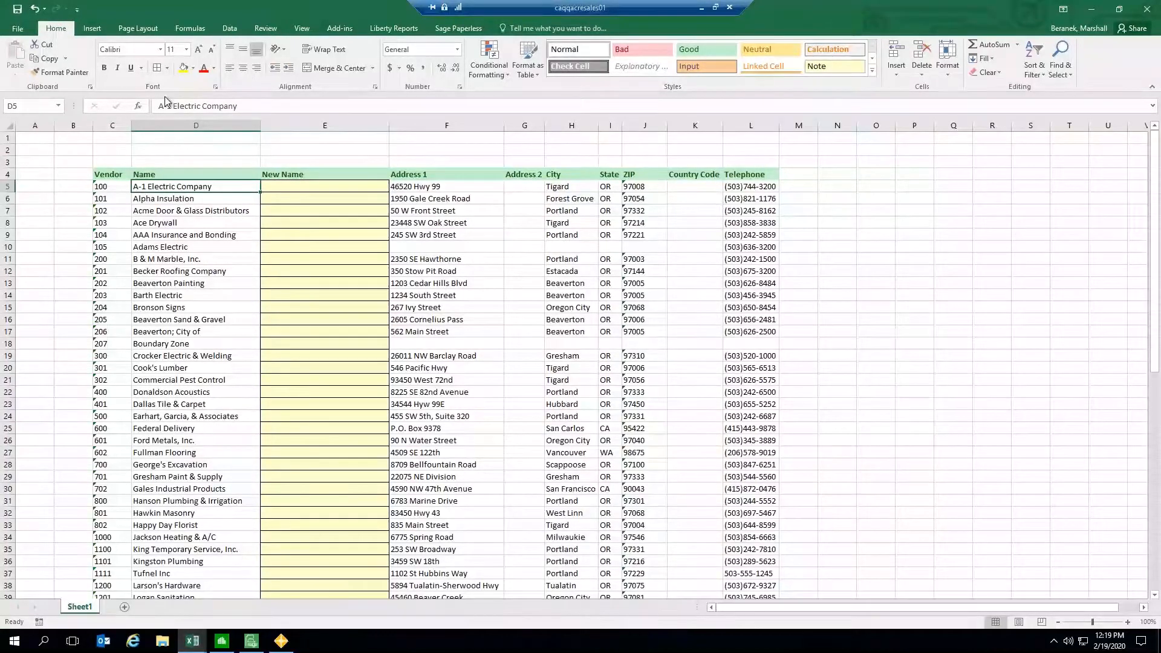
left_click(294, 185)
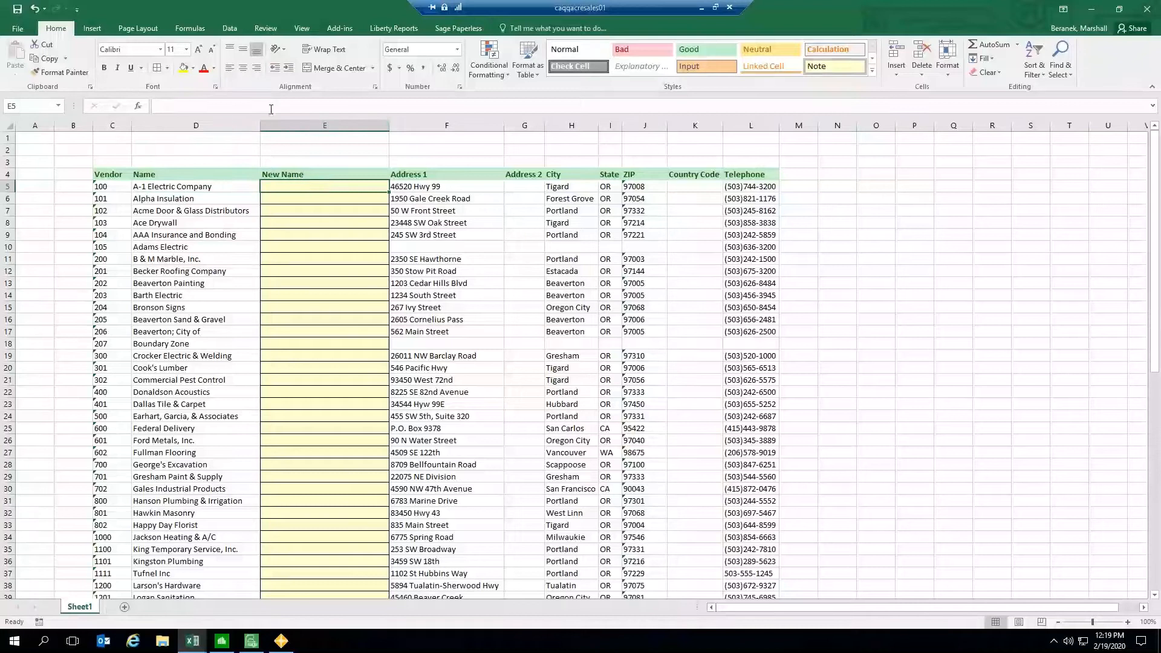
left_click(209, 187)
key("ctrl+c")
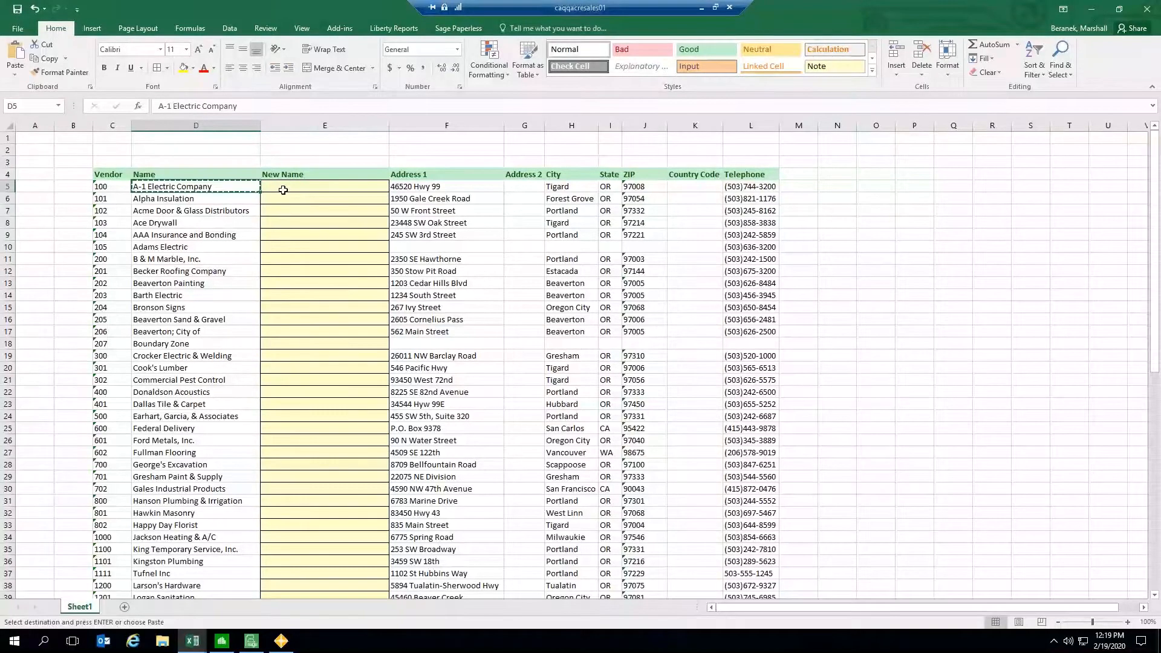
left_click(282, 191)
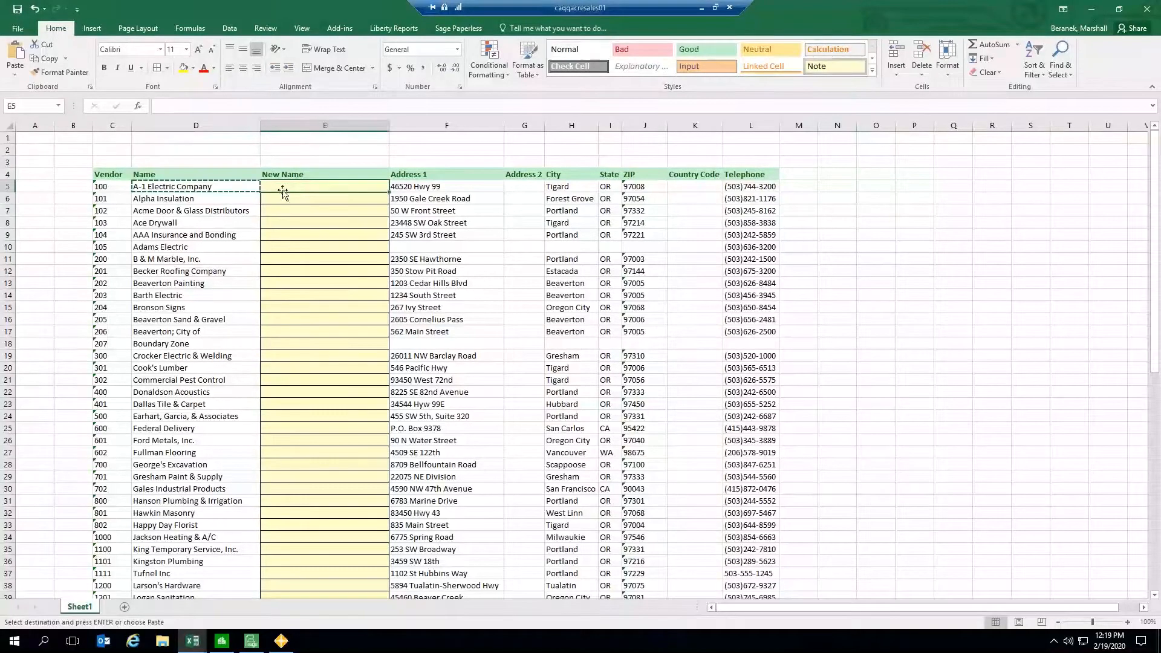
left_click(231, 106)
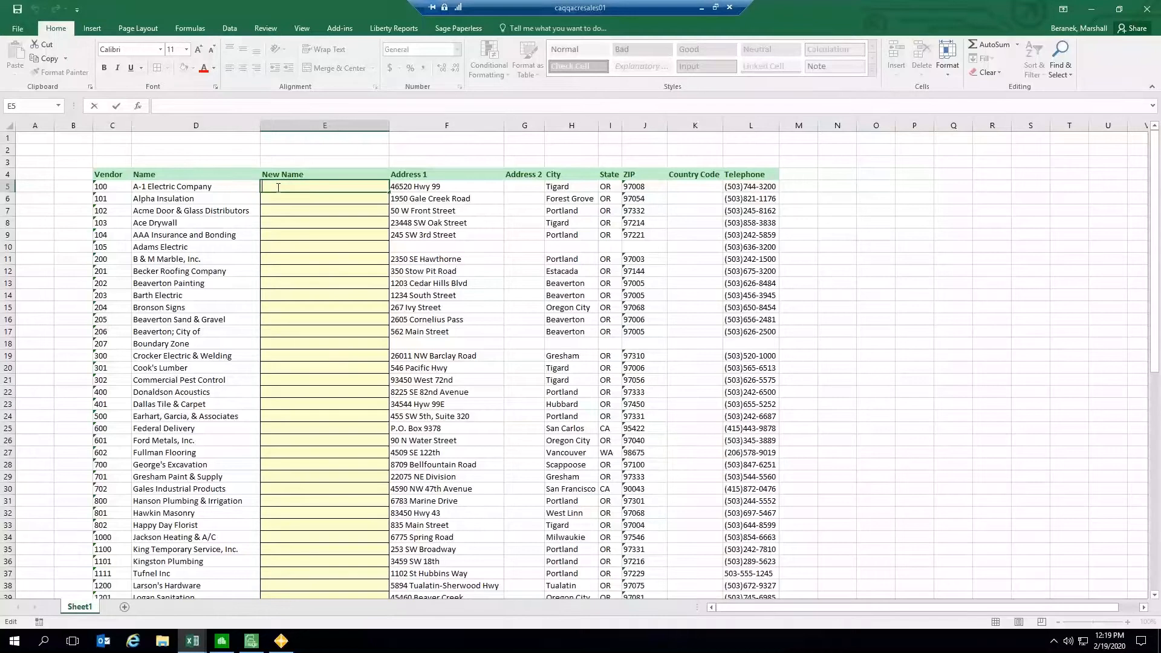
type("A-1 Electric Comp")
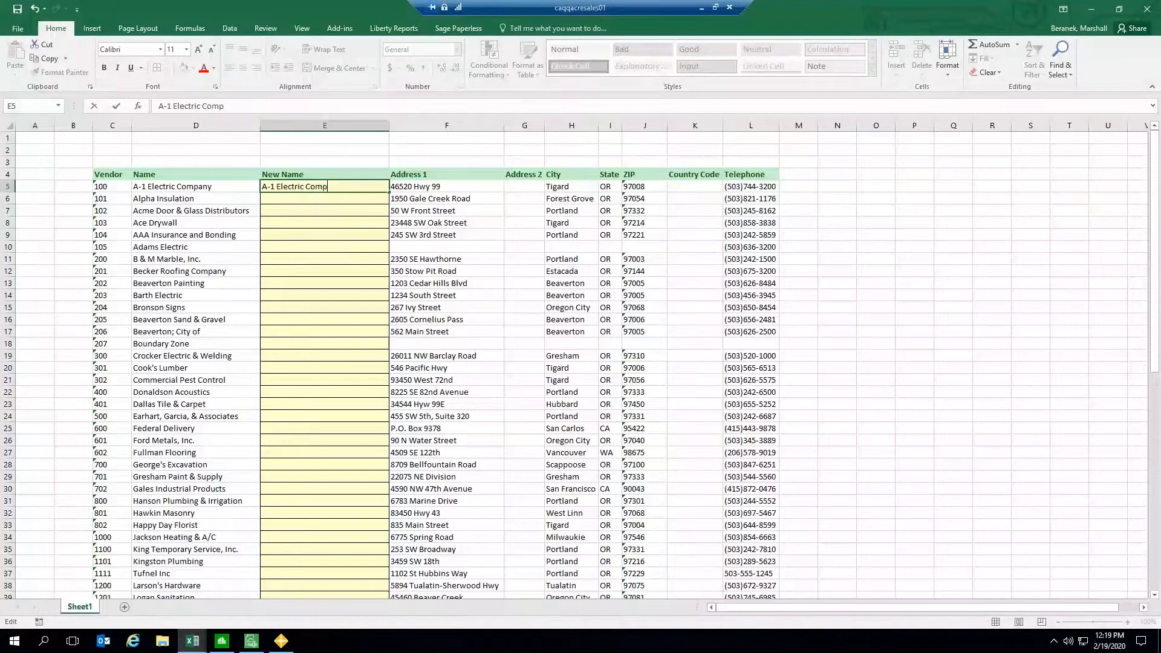
type("any LLC.")
left_click(307, 200)
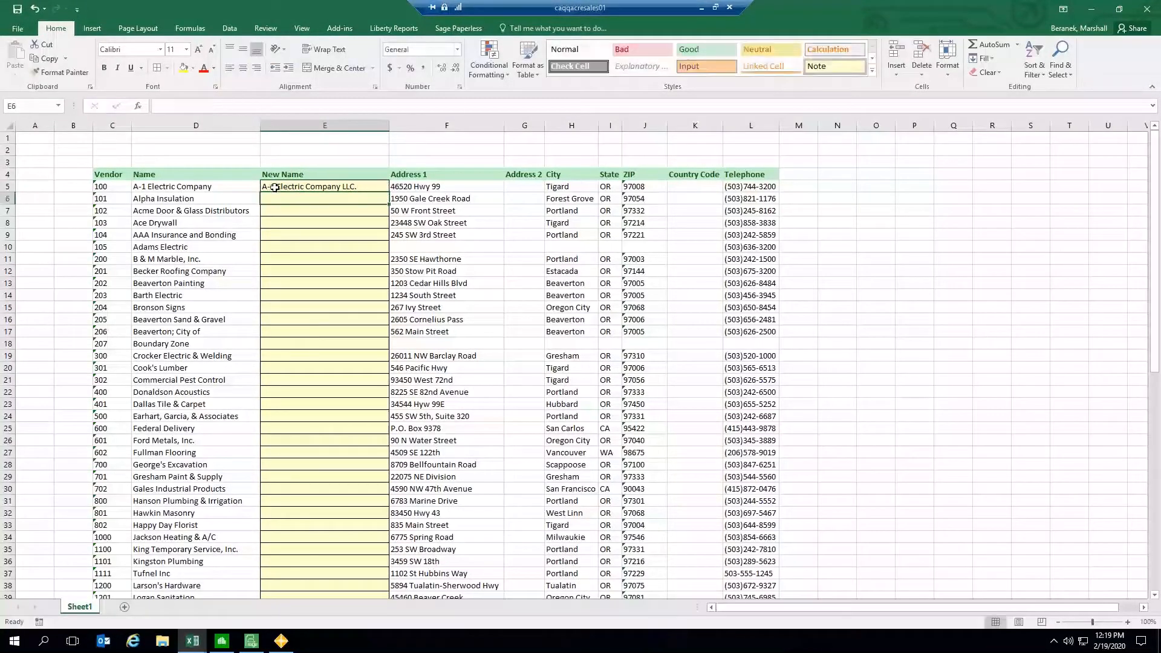
Step: Start the Write Wizard in cell M5 for the AP Vendor table with the Modify Only action
left_click(311, 187)
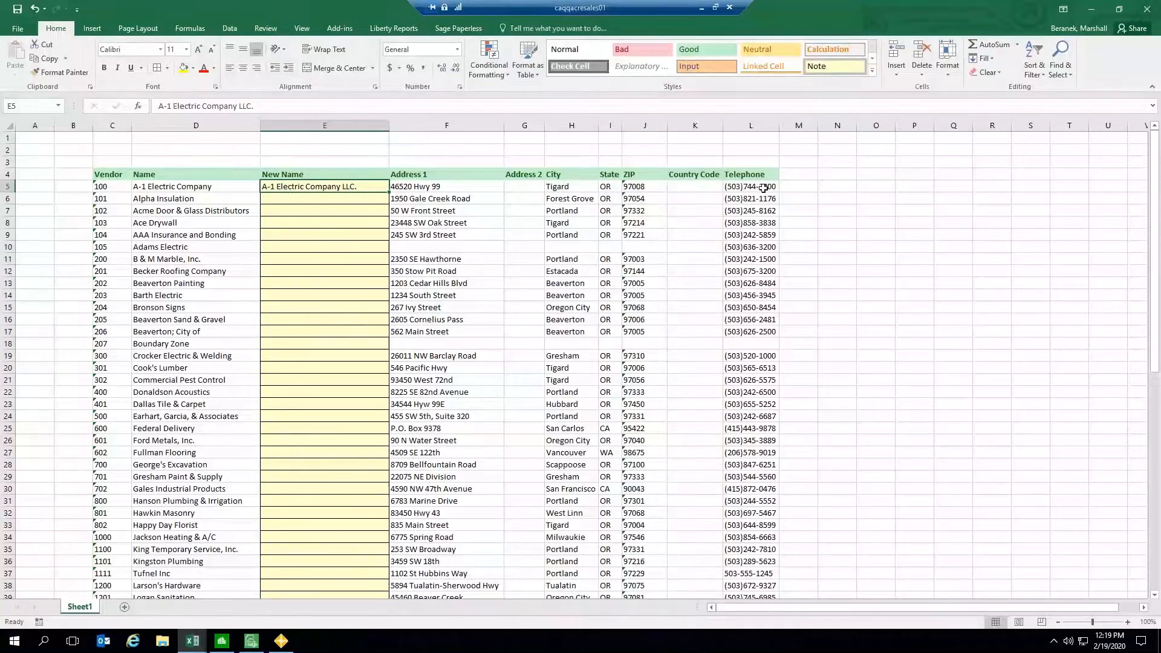
left_click(795, 189)
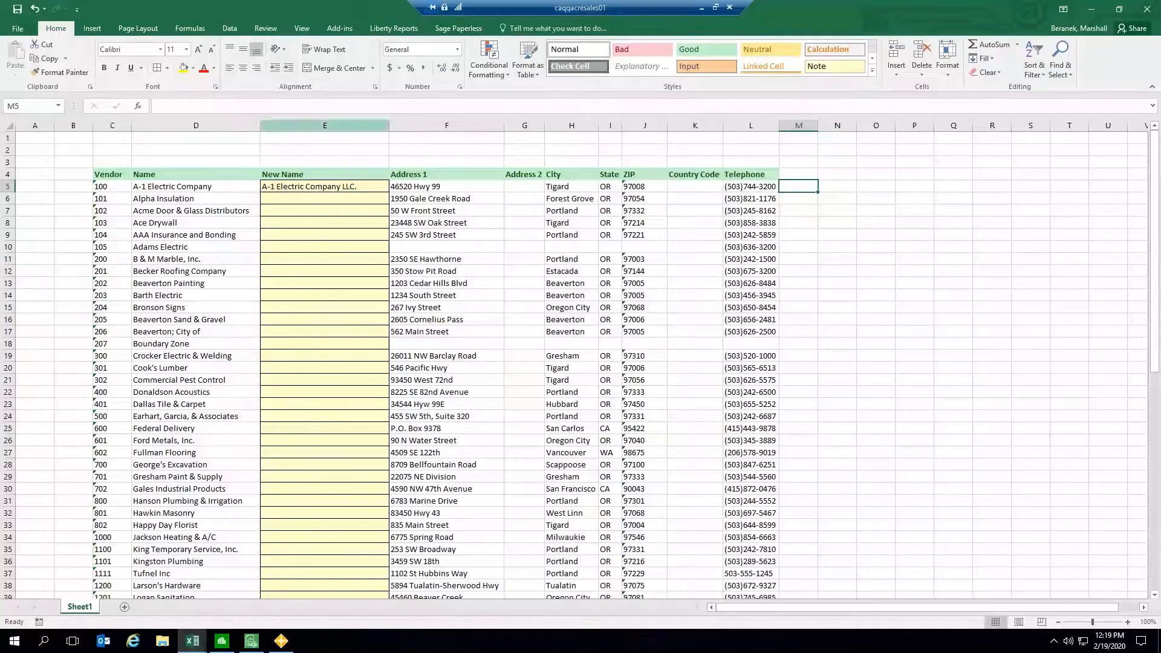
left_click(339, 29)
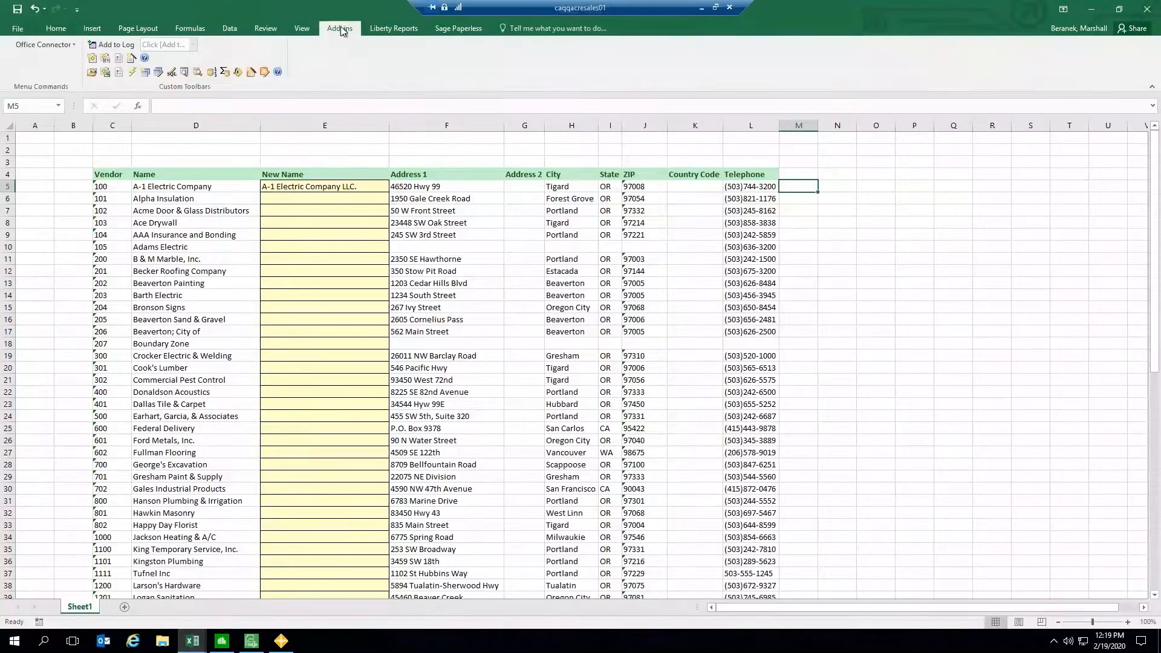
left_click(252, 80)
left_click_drag(437, 130, 470, 103)
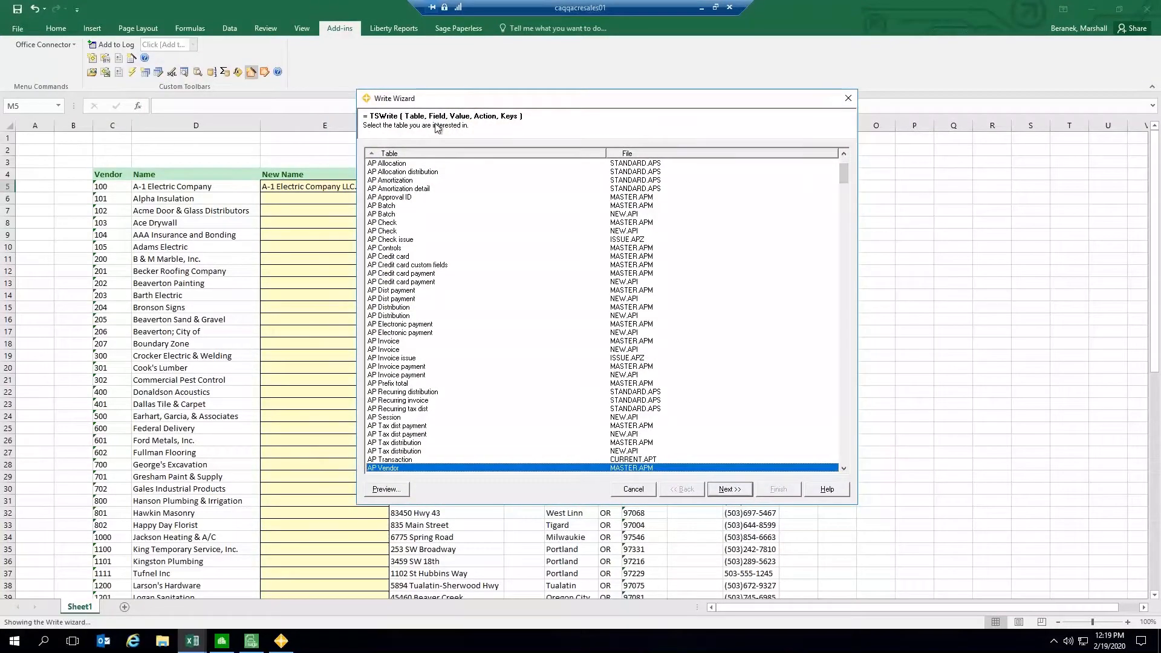
left_click_drag(440, 99, 509, 112)
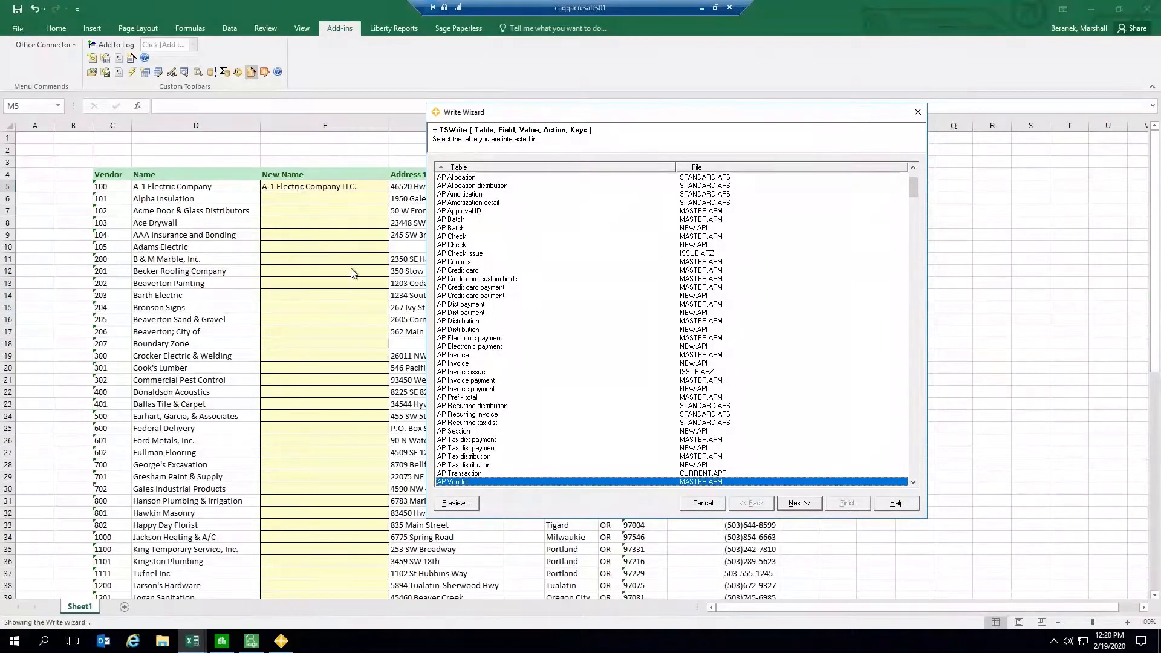
left_click(799, 503)
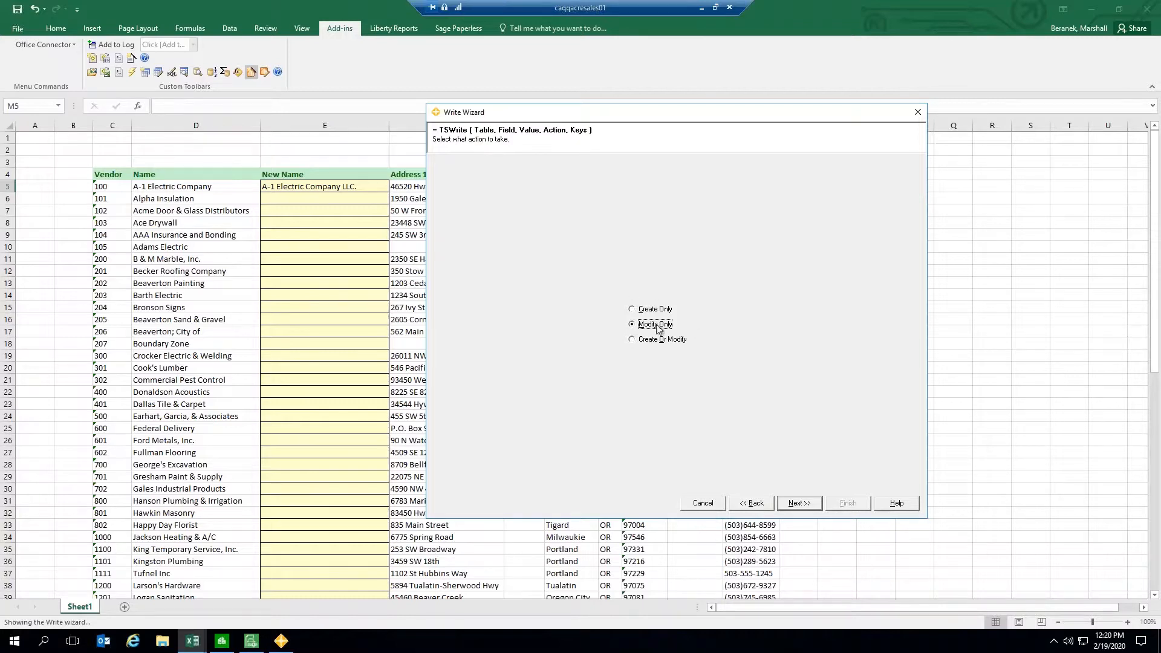
left_click(799, 503)
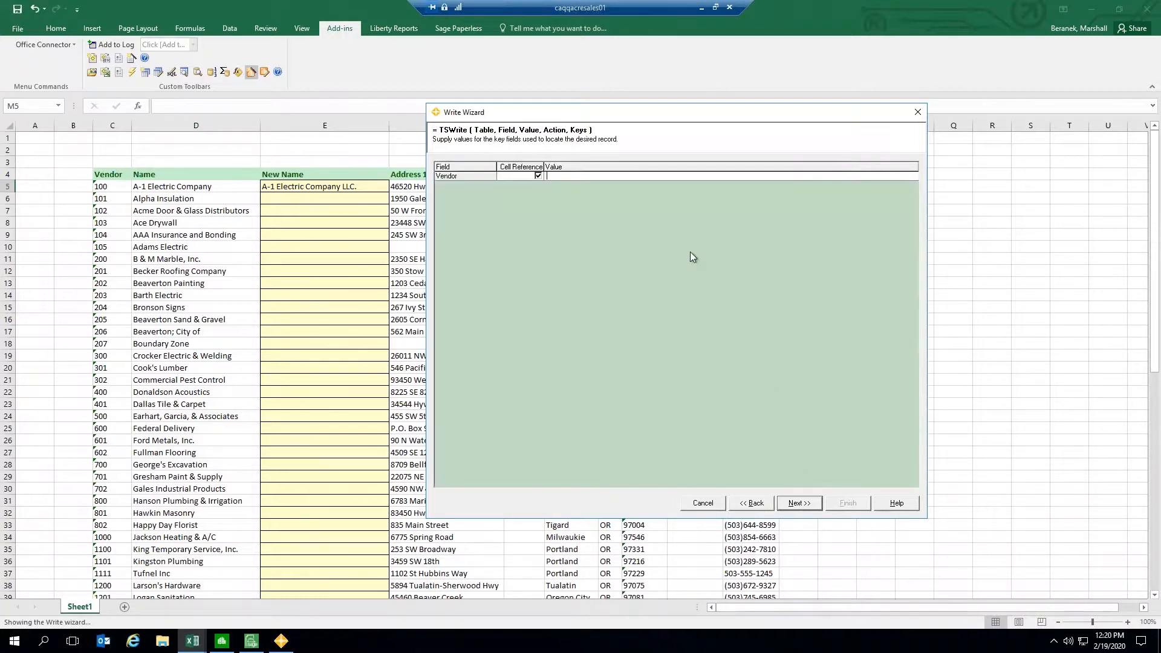
Step: Set the Vendor key field to reference cell $C5 as its value
left_click_drag(601, 114, 610, 117)
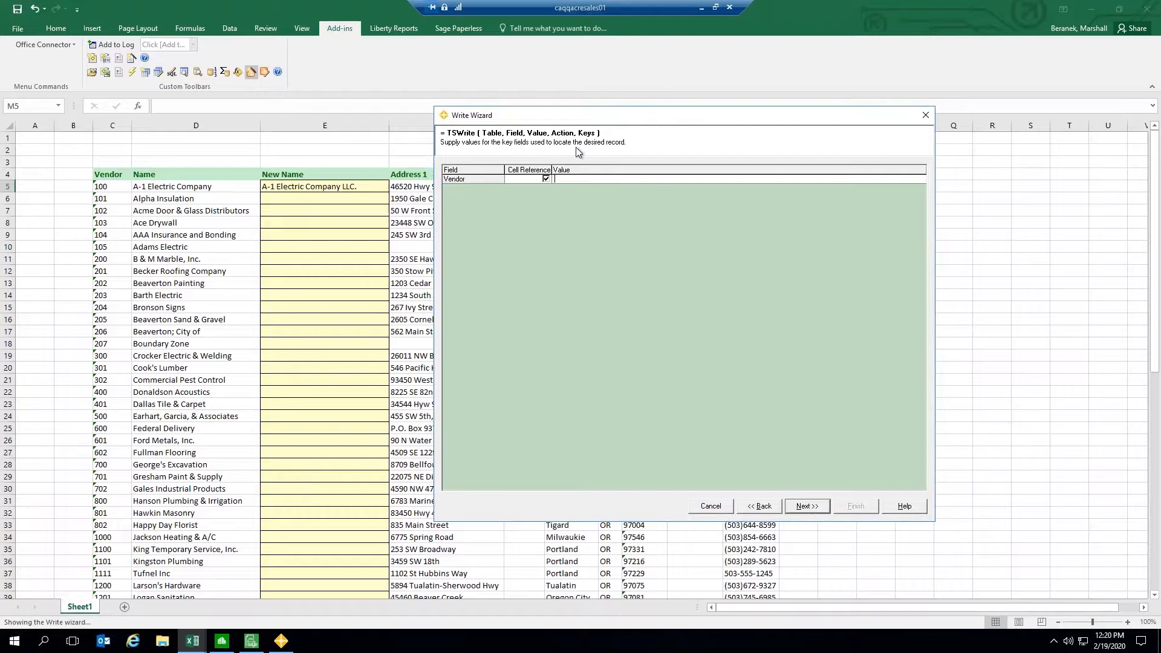
left_click_drag(563, 115, 585, 123)
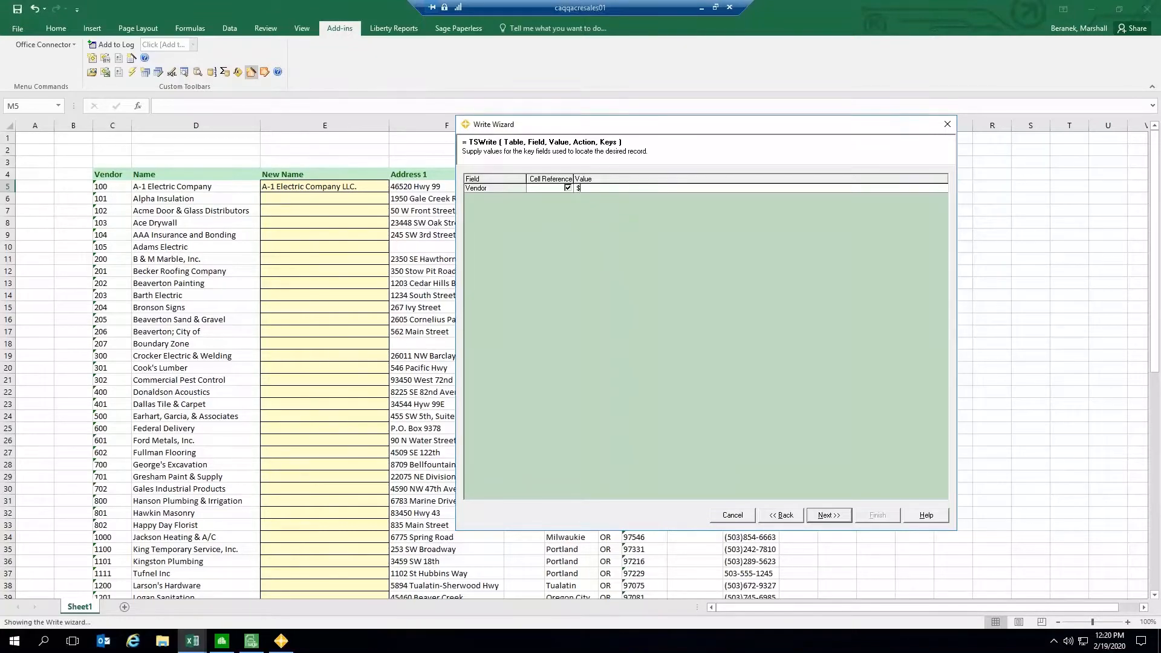
type("$C5")
left_click(829, 515)
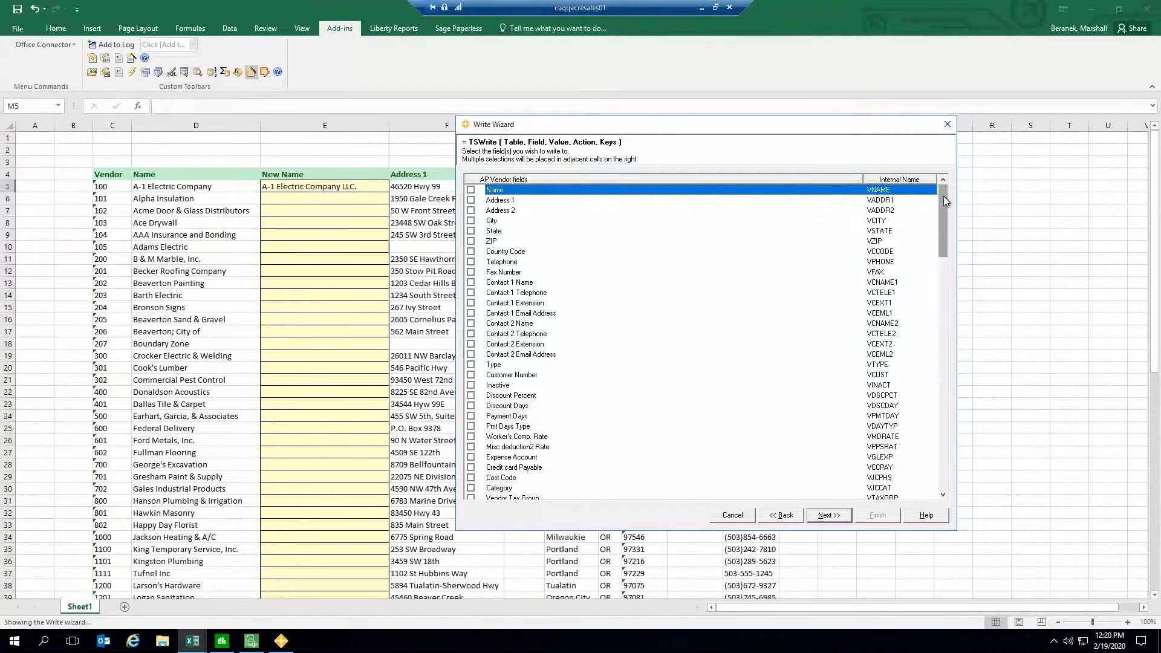
Step: Choose Name as the field to write, reference cell $E5 as its value, and finish the wizard
left_click_drag(943, 196, 904, 351)
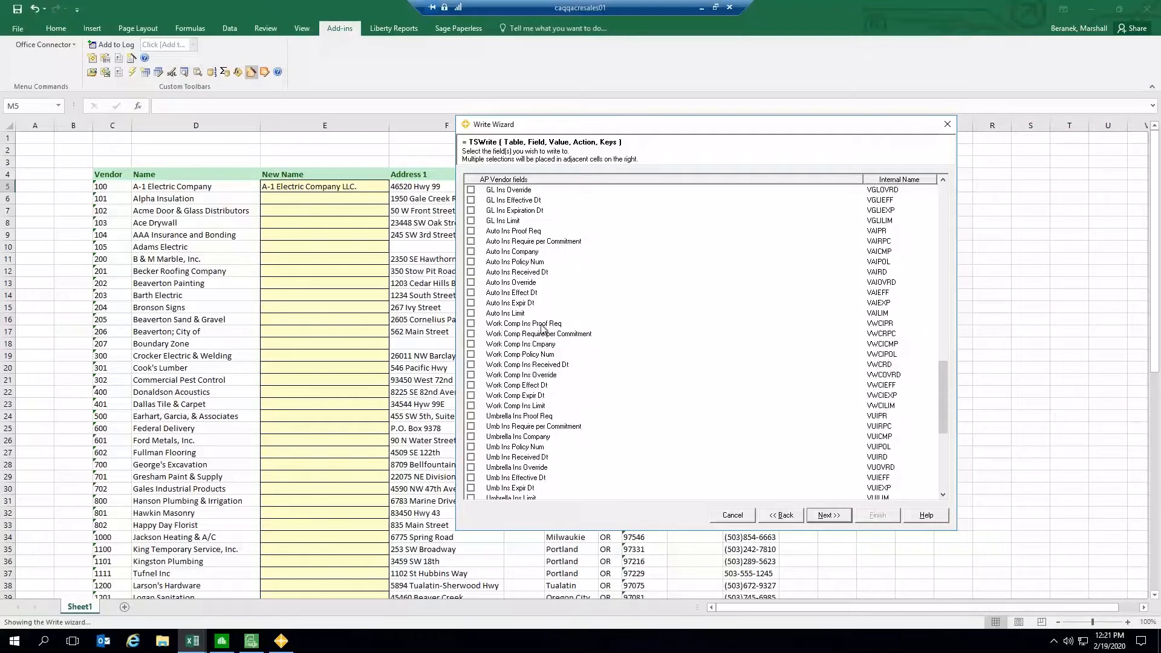
left_click_drag(944, 389, 945, 199)
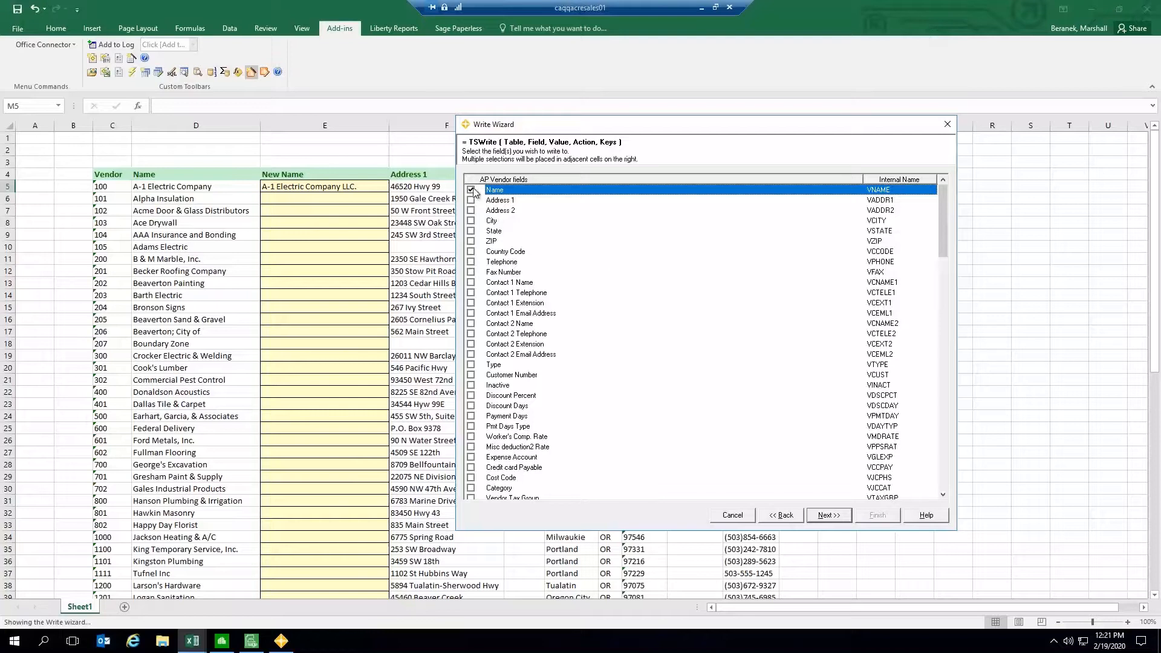
left_click(835, 517)
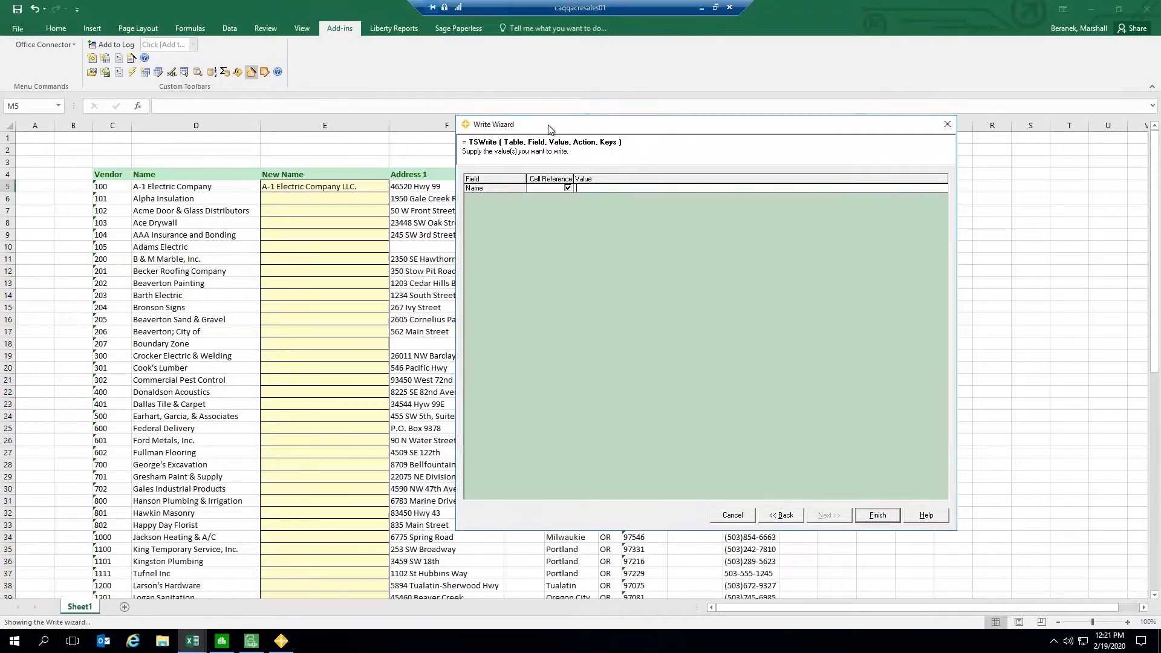
left_click_drag(551, 129, 577, 132)
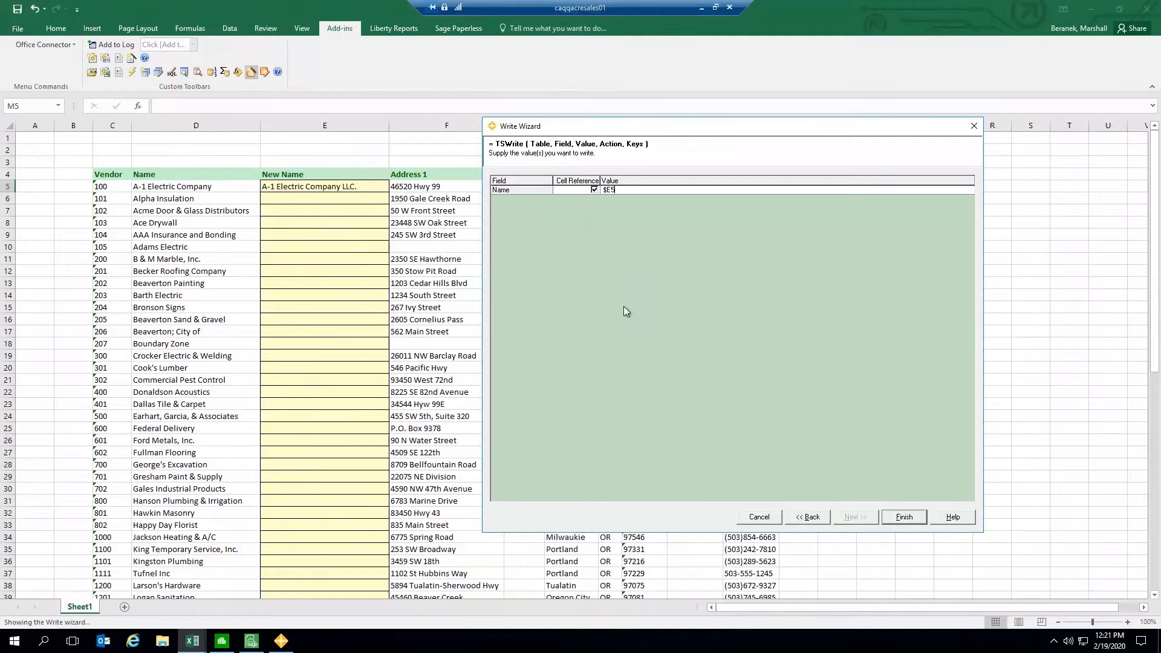
left_click(902, 518)
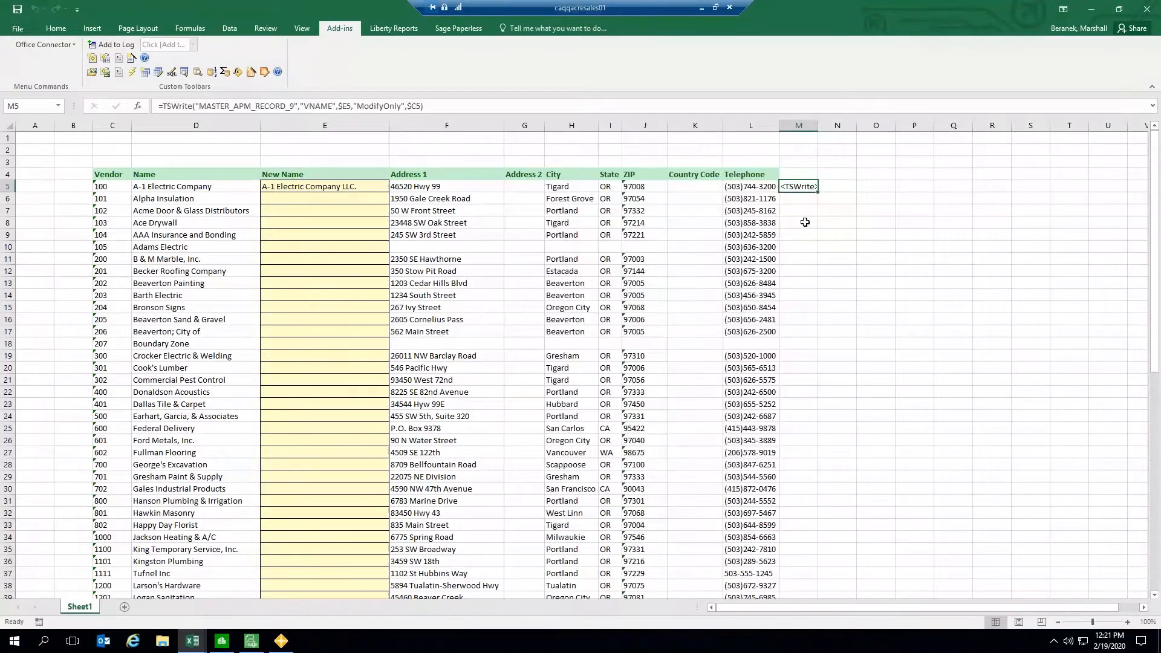
Step: Autofit the width of column M holding the TSWrite formula
double_click(817, 126)
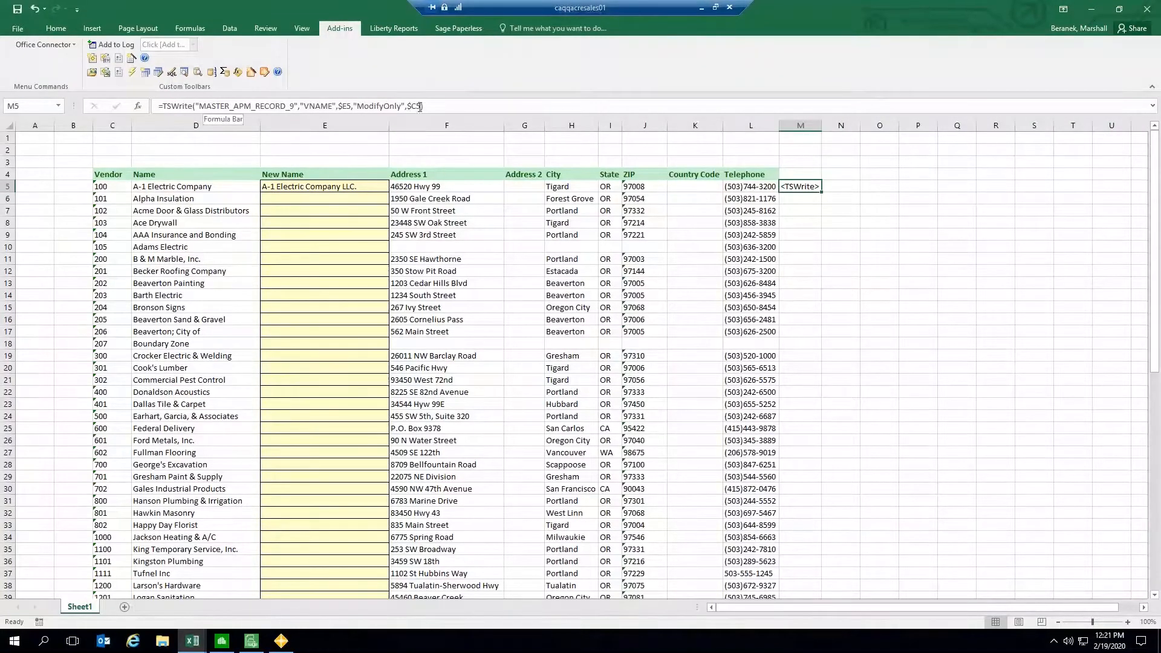
left_click(273, 188)
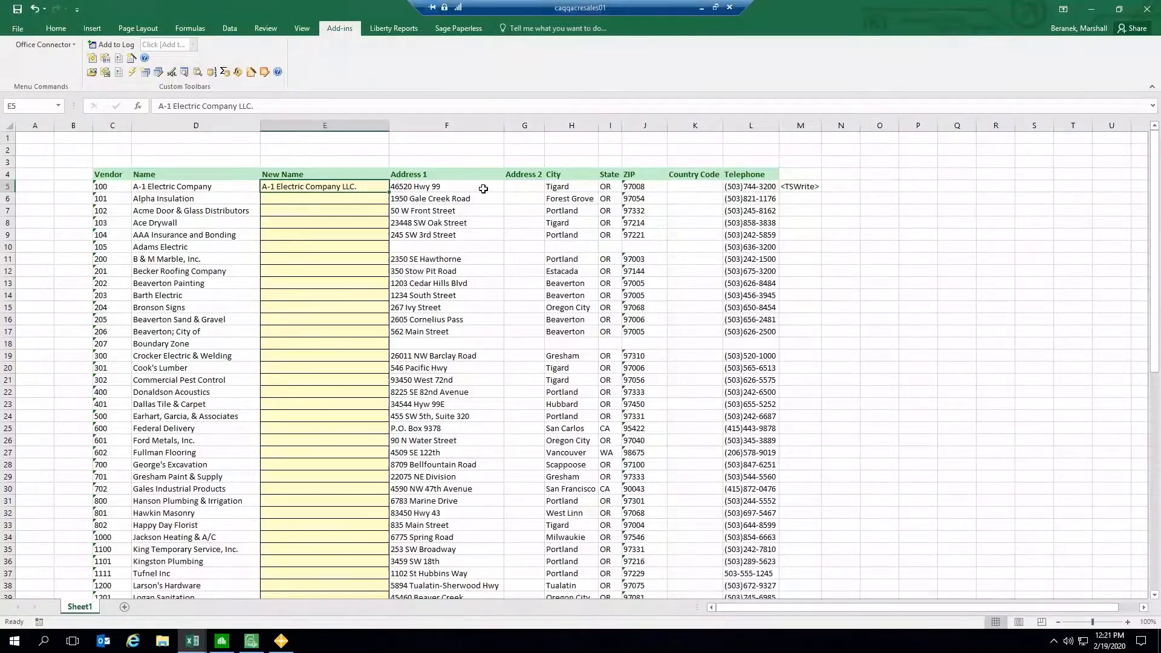
left_click(444, 161)
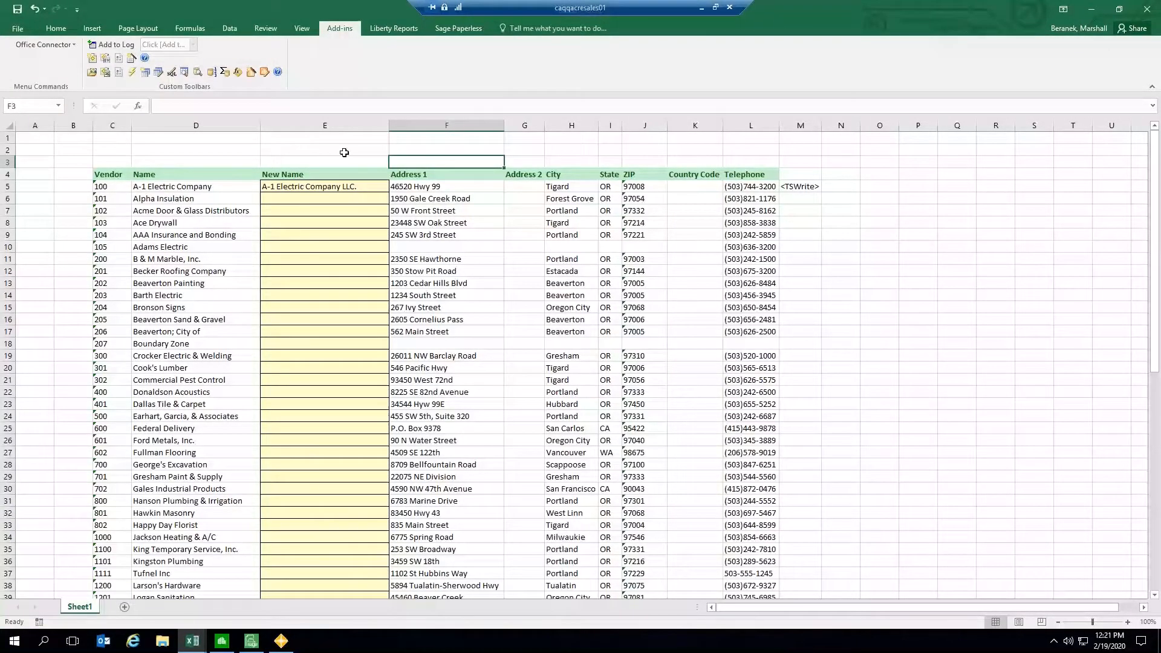
left_click(330, 125)
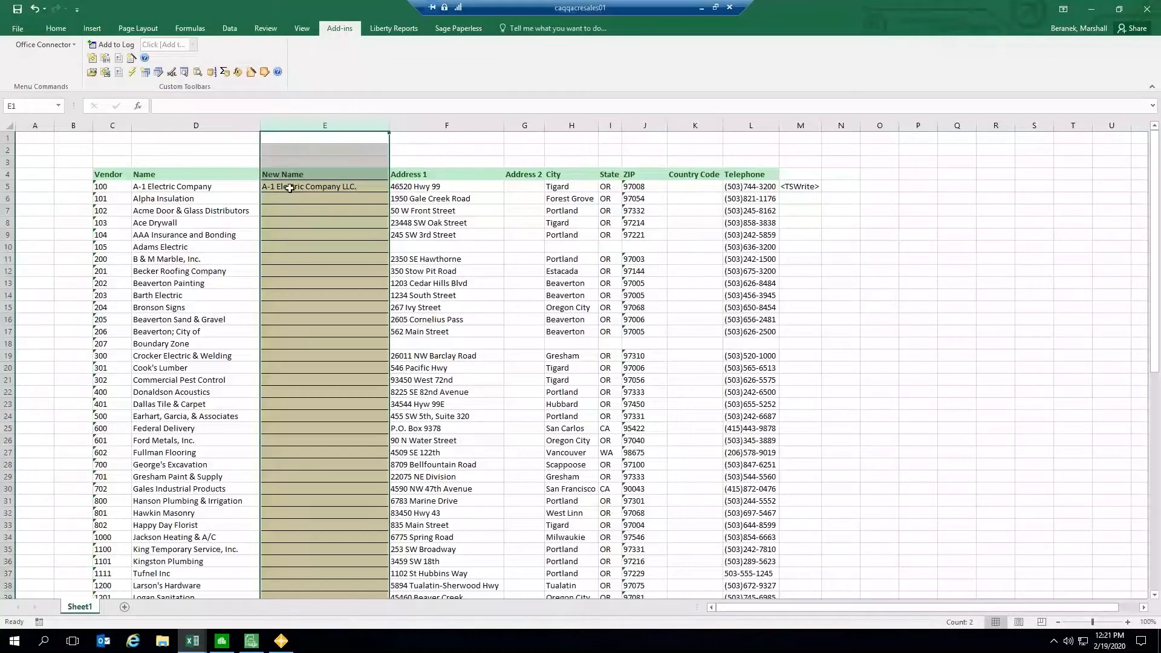
Step: Send the data to Sage 300 Construction and Real Estate and approve writing the Name change for vendor 100
left_click(299, 188)
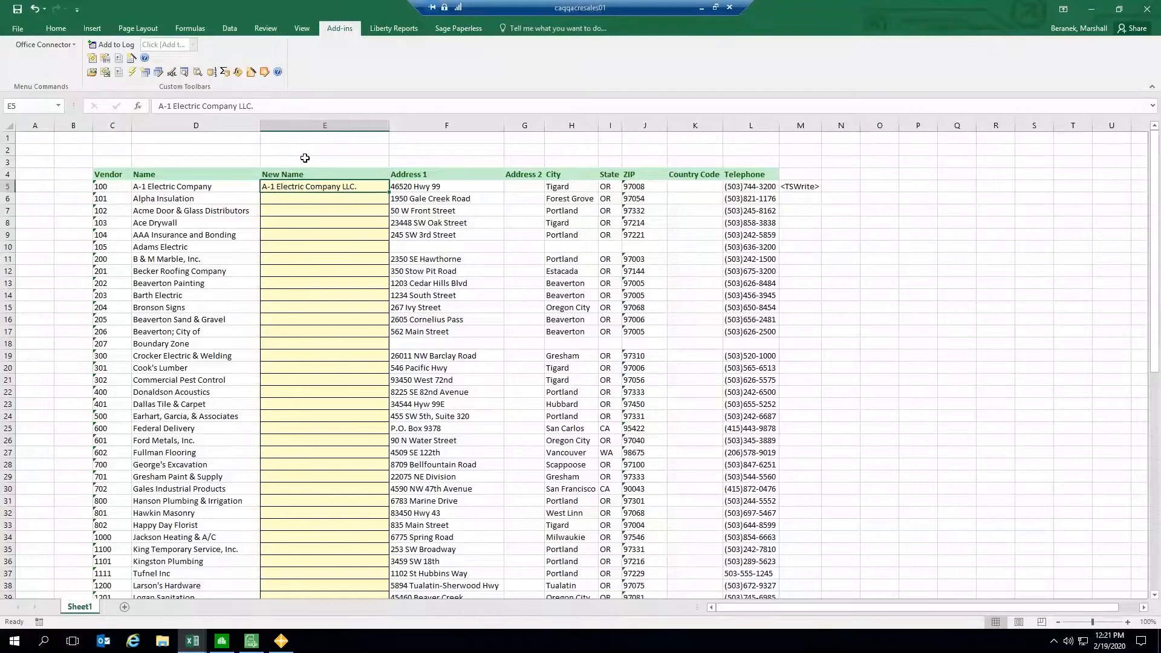
left_click(265, 72)
left_click_drag(495, 194, 495, 157)
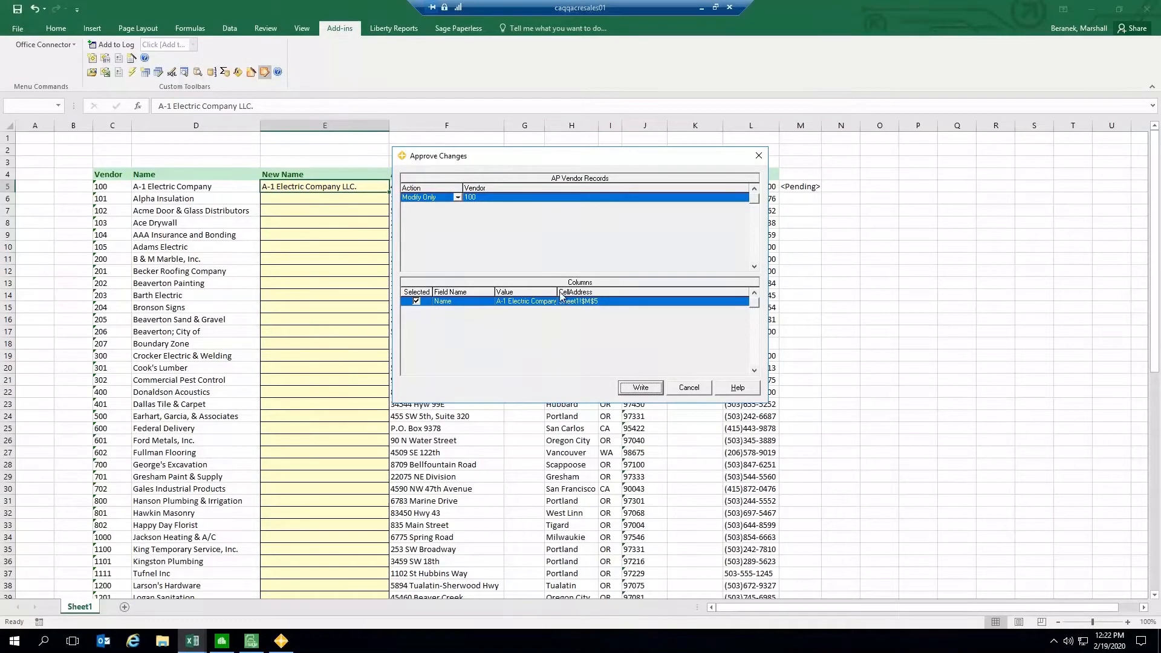
left_click_drag(557, 292, 606, 292)
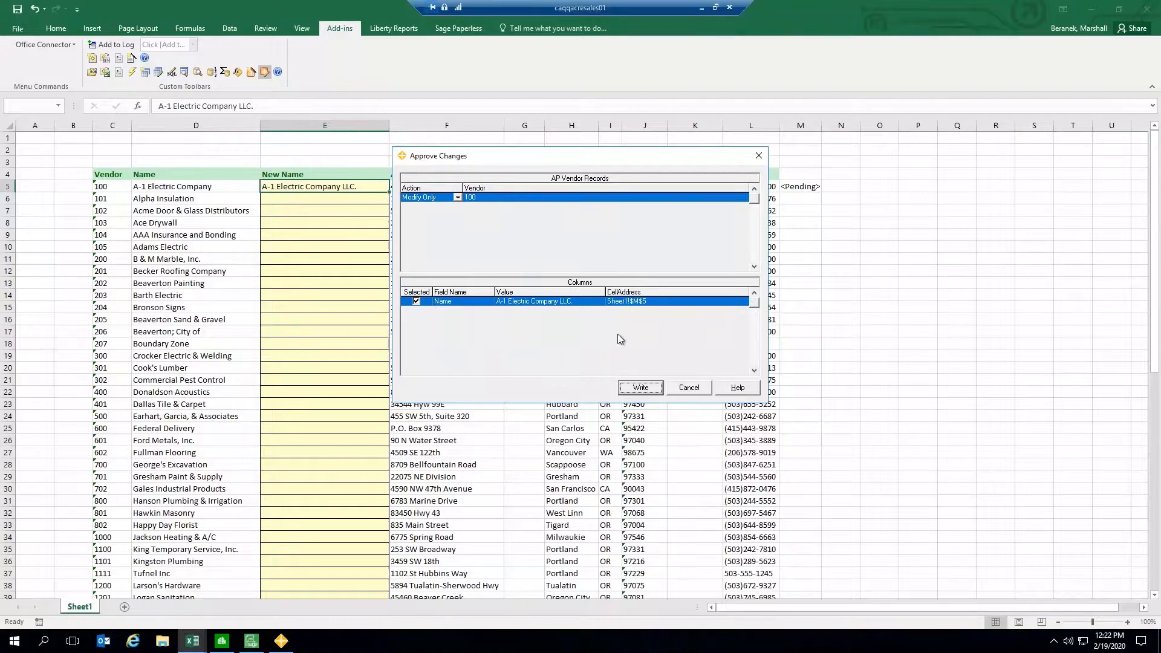
left_click(641, 387)
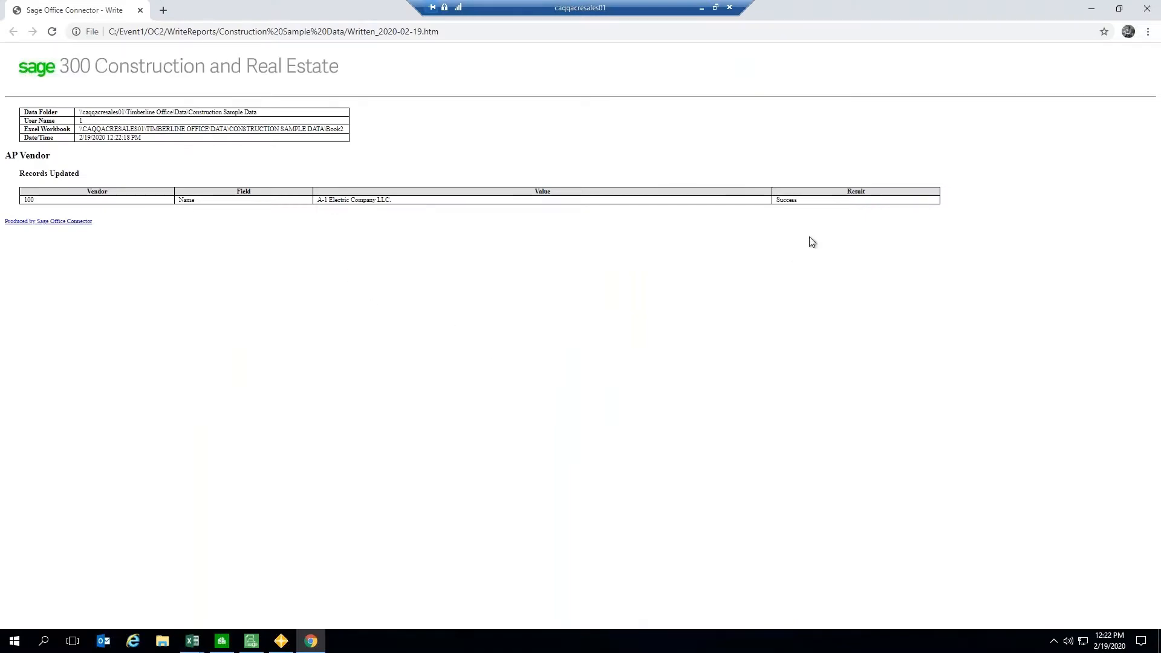
Step: Examine the write report in the browser, then close the browser
left_click_drag(800, 202, 752, 201)
left_click(680, 332)
left_click(208, 29)
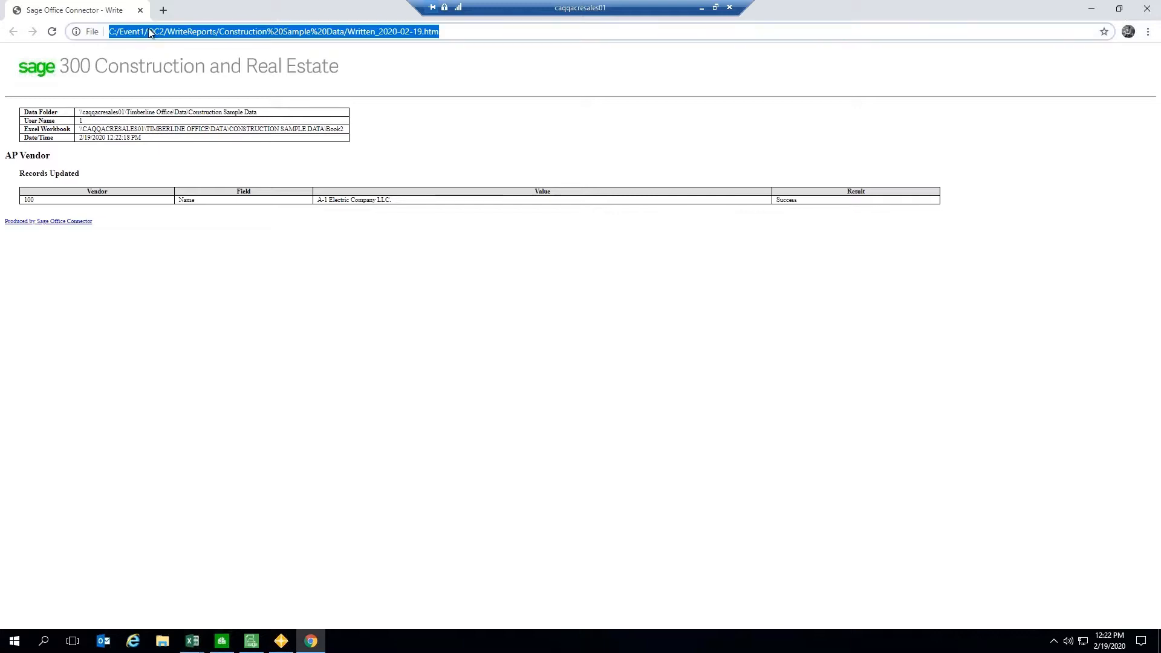
left_click_drag(95, 128, 214, 131)
left_click(212, 131)
left_click_drag(99, 128, 306, 129)
left_click(161, 130)
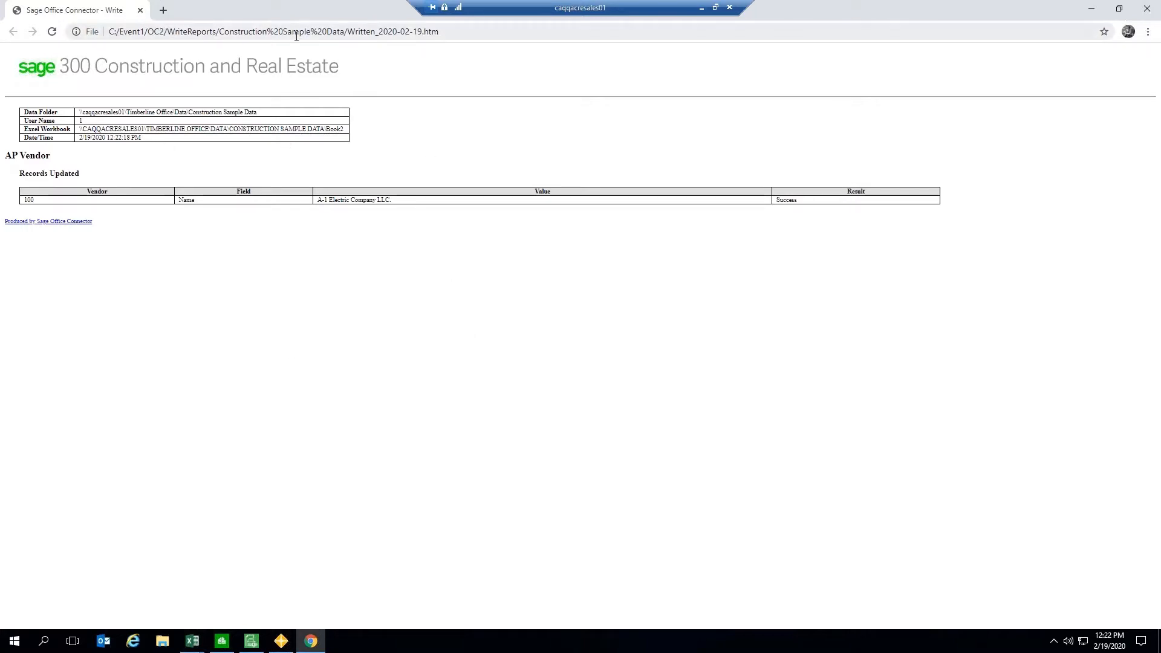
left_click(1147, 9)
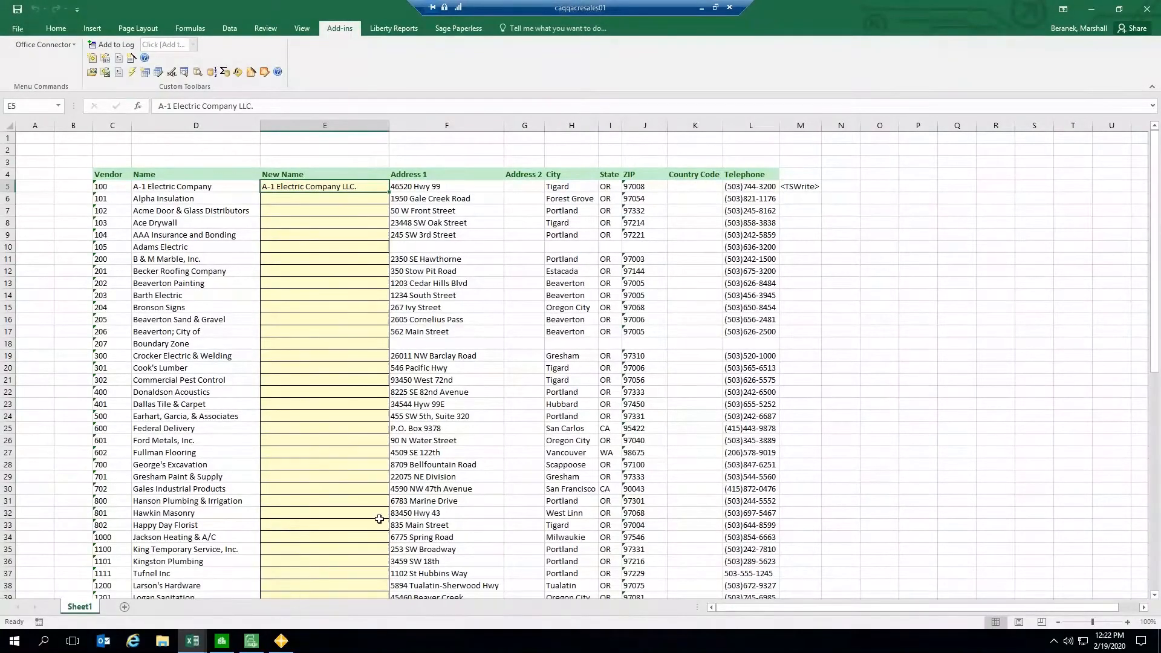
Step: Switch to Sage 300 Vendor Setup and load vendor 100 to check its name
left_click(222, 640)
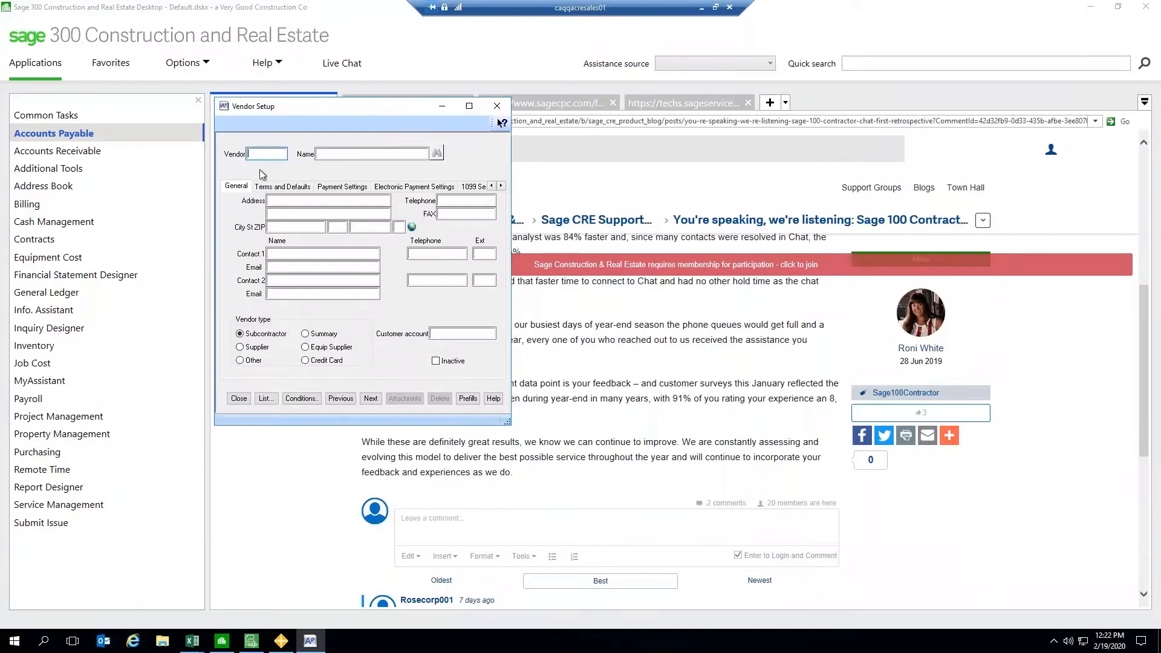
left_click(371, 397)
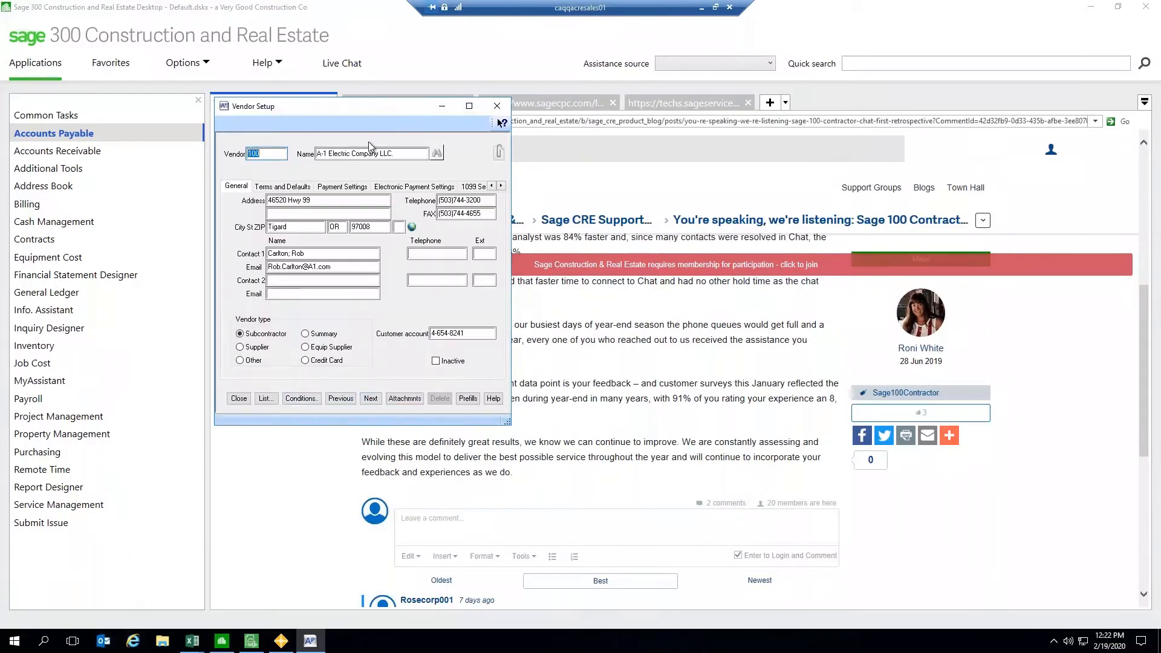
left_click(403, 154)
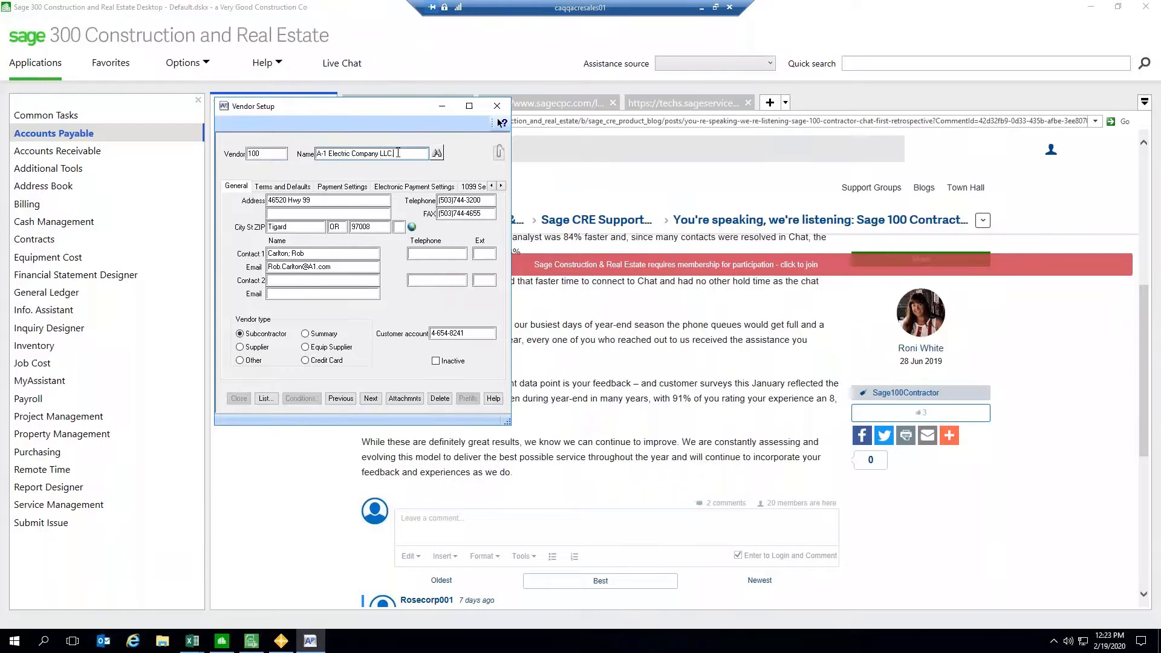
left_click_drag(398, 153, 316, 147)
left_click(405, 154)
Step: Browse vendor 100's setup tabs, then close Vendor Setup
mouse_move(353, 112)
left_mouse_down()
mouse_move(387, 115)
mouse_move(353, 122)
left_mouse_up()
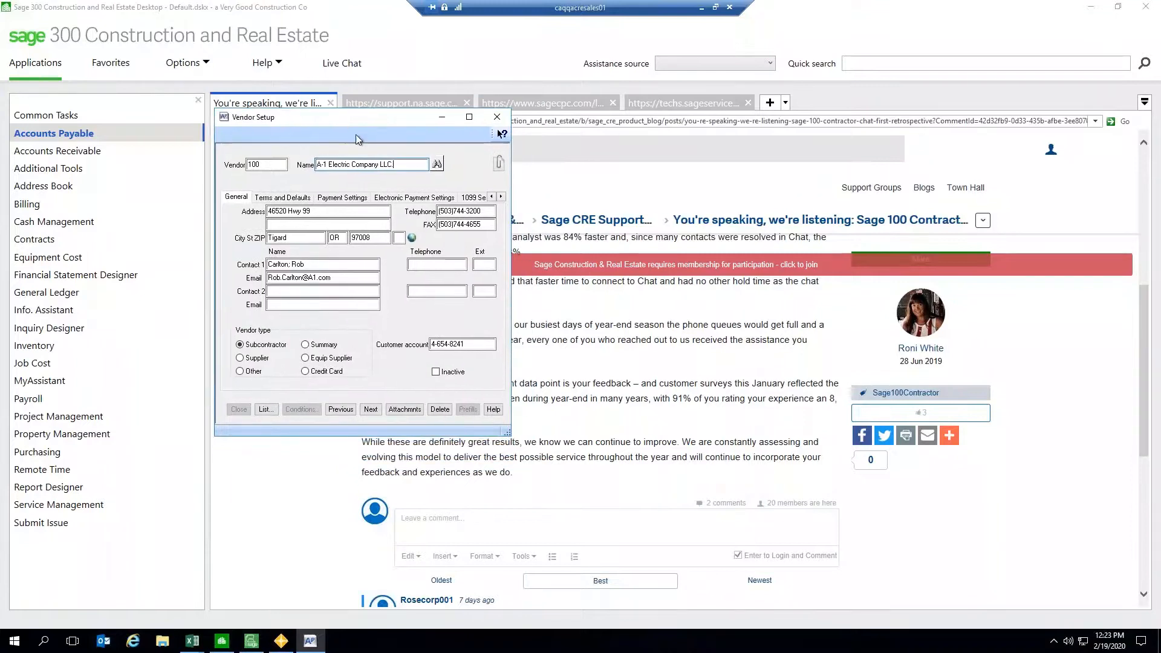
left_click(283, 198)
left_click(336, 198)
left_click(404, 198)
left_click(350, 200)
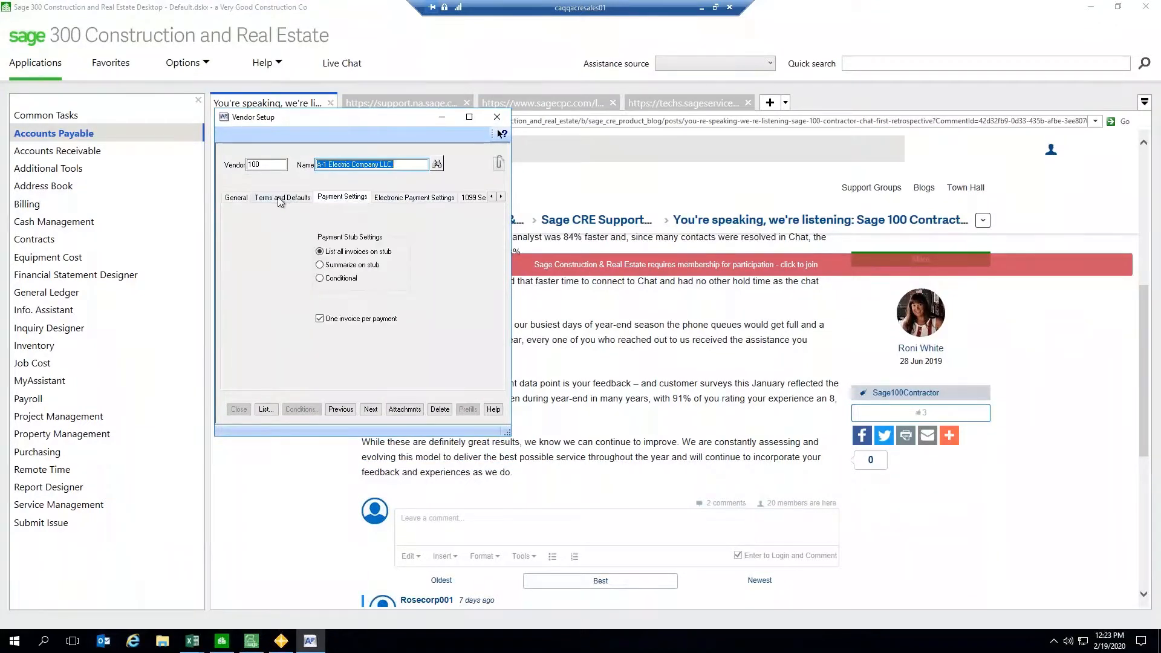
left_click(281, 198)
left_click(239, 198)
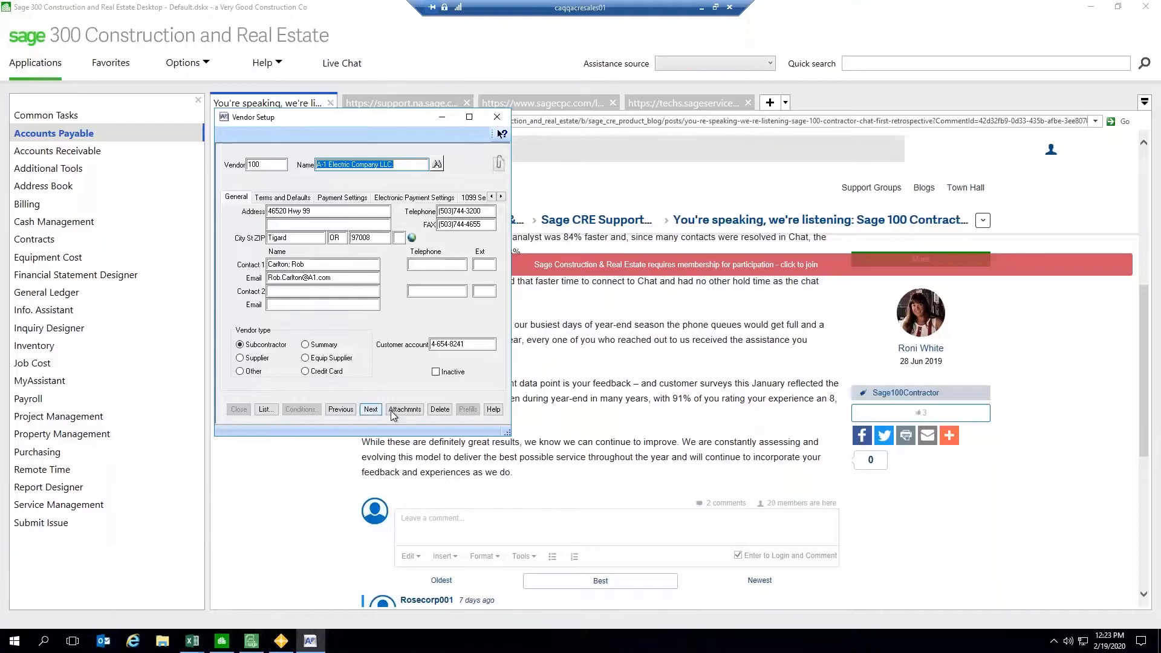
left_click(268, 162)
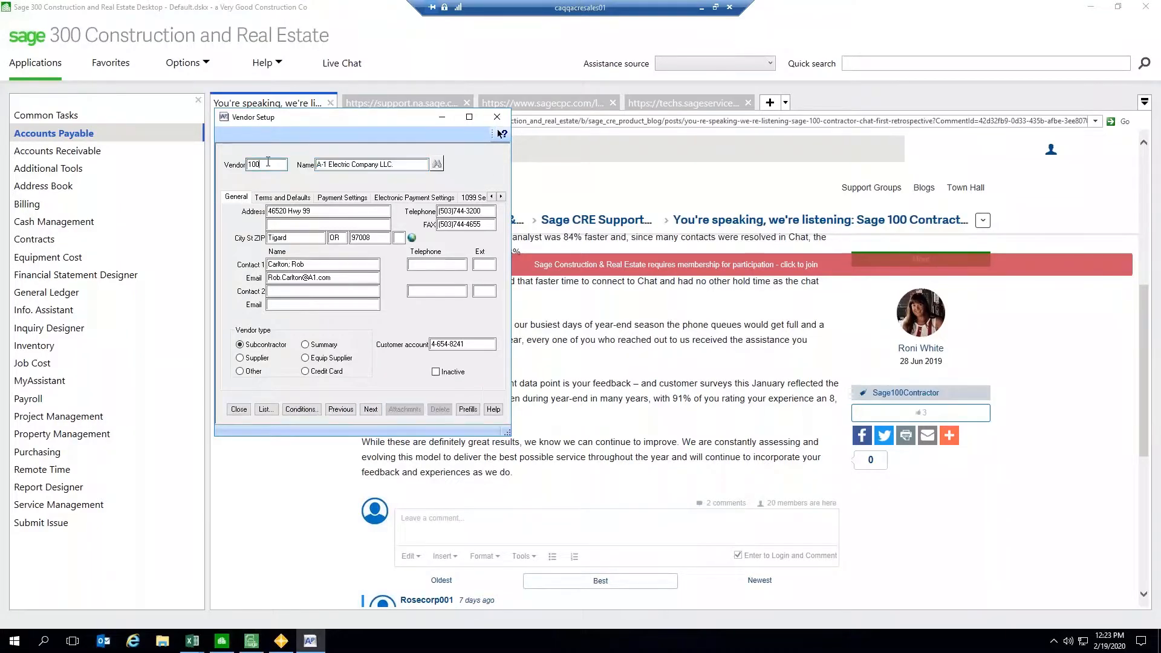
left_click(497, 116)
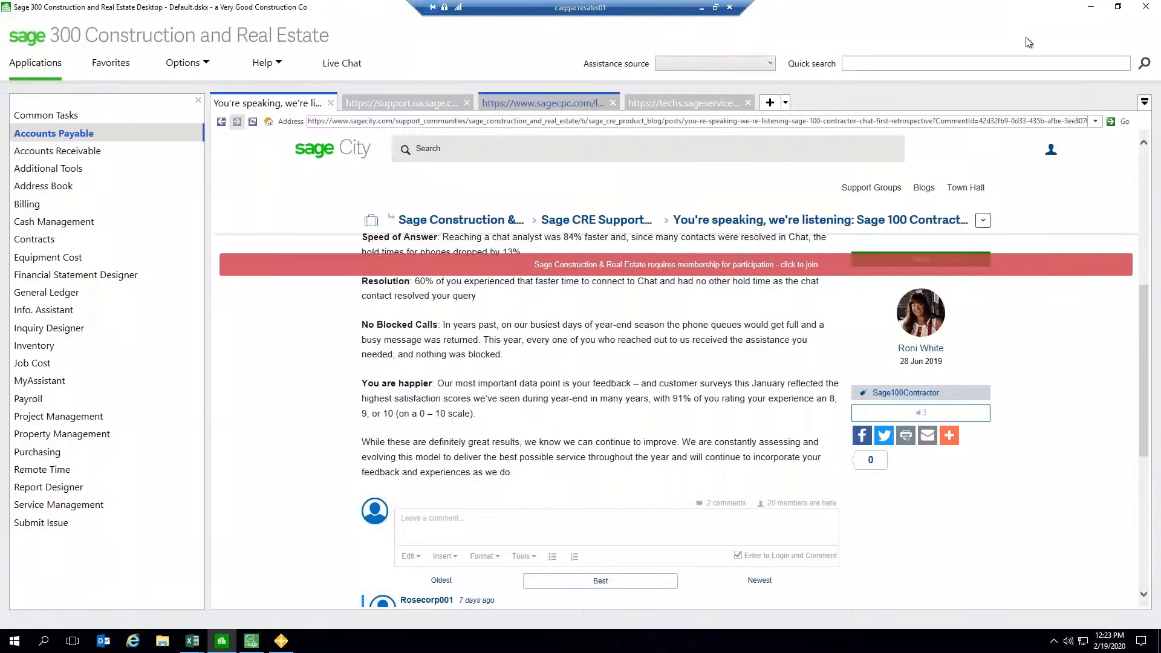
Step: Switch to Excel and insert a new column after New Name, headed "Undo?"
left_click(1083, 9)
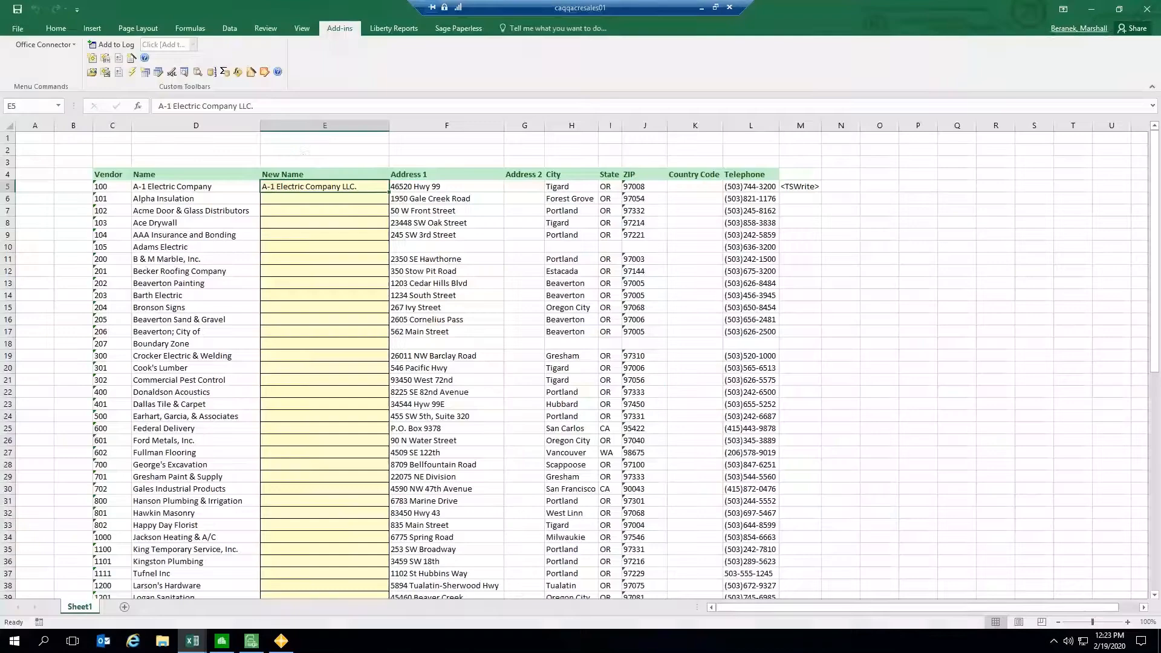
left_click(292, 165)
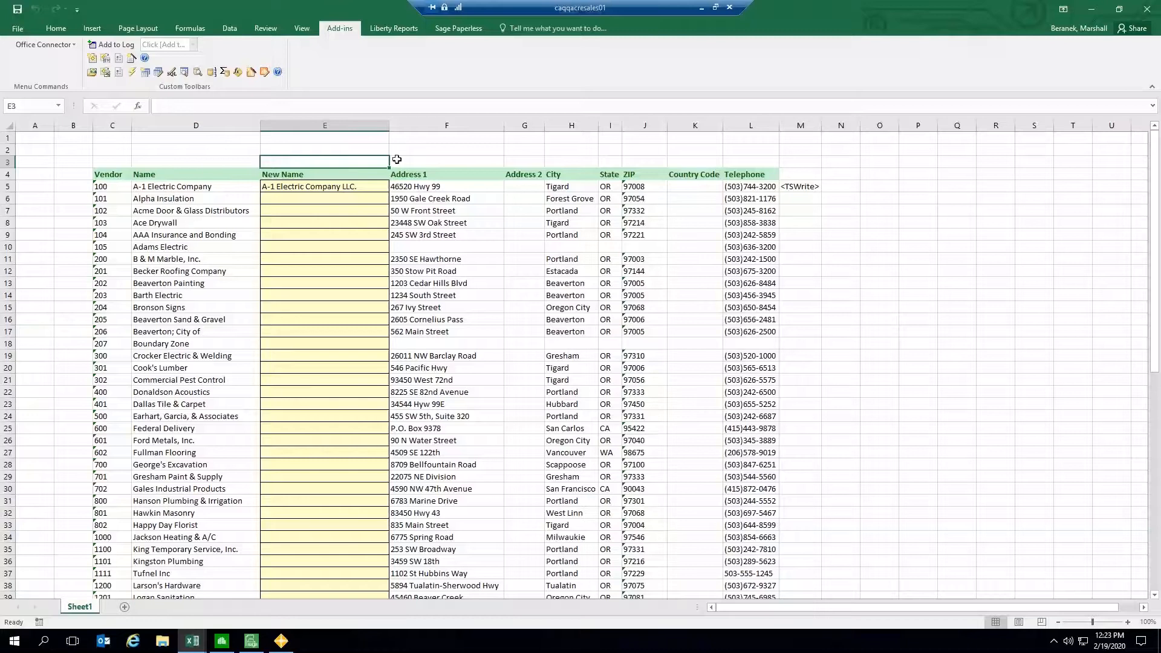
left_click(416, 156)
right_click(415, 123)
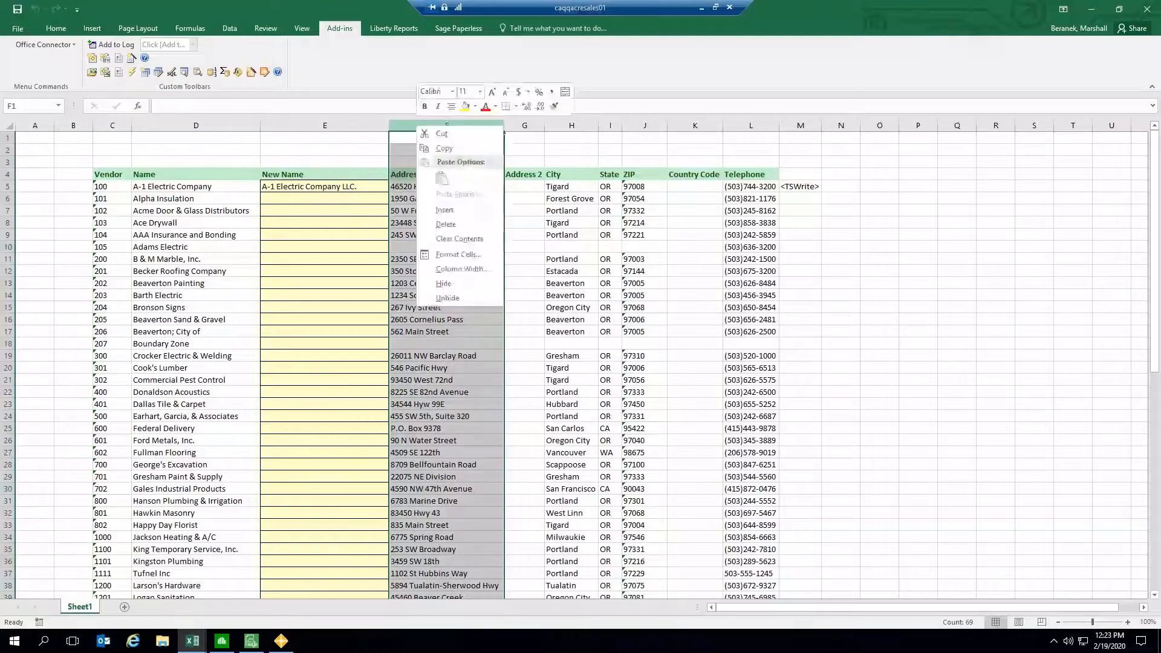
left_click(445, 211)
left_click(436, 187)
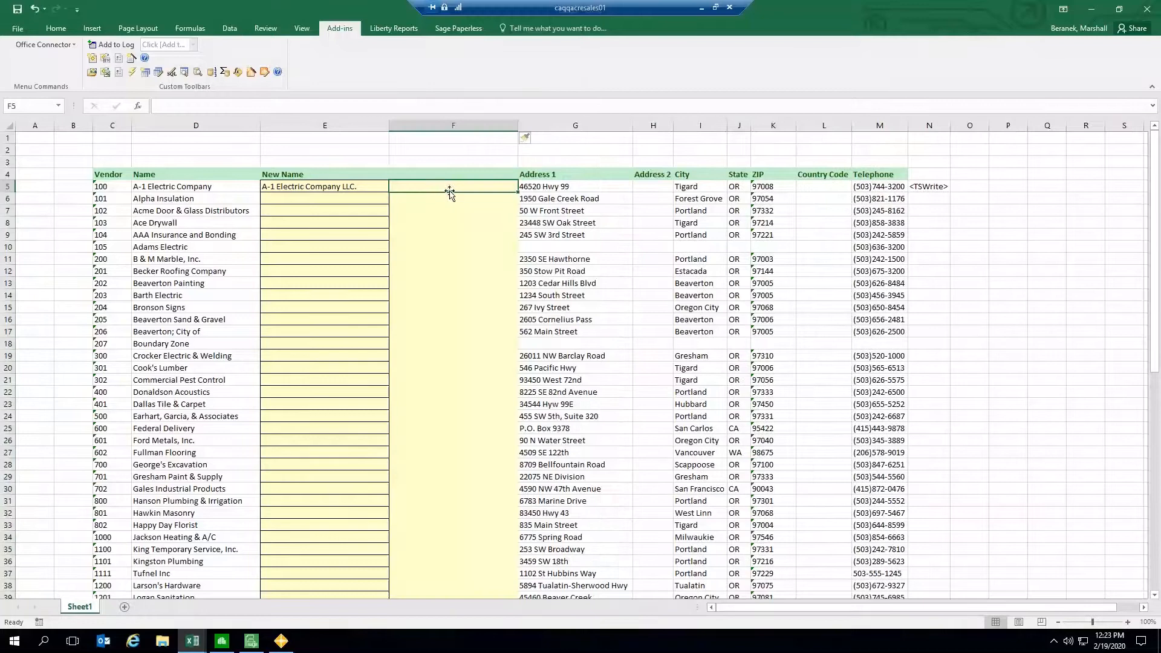
left_click(439, 174)
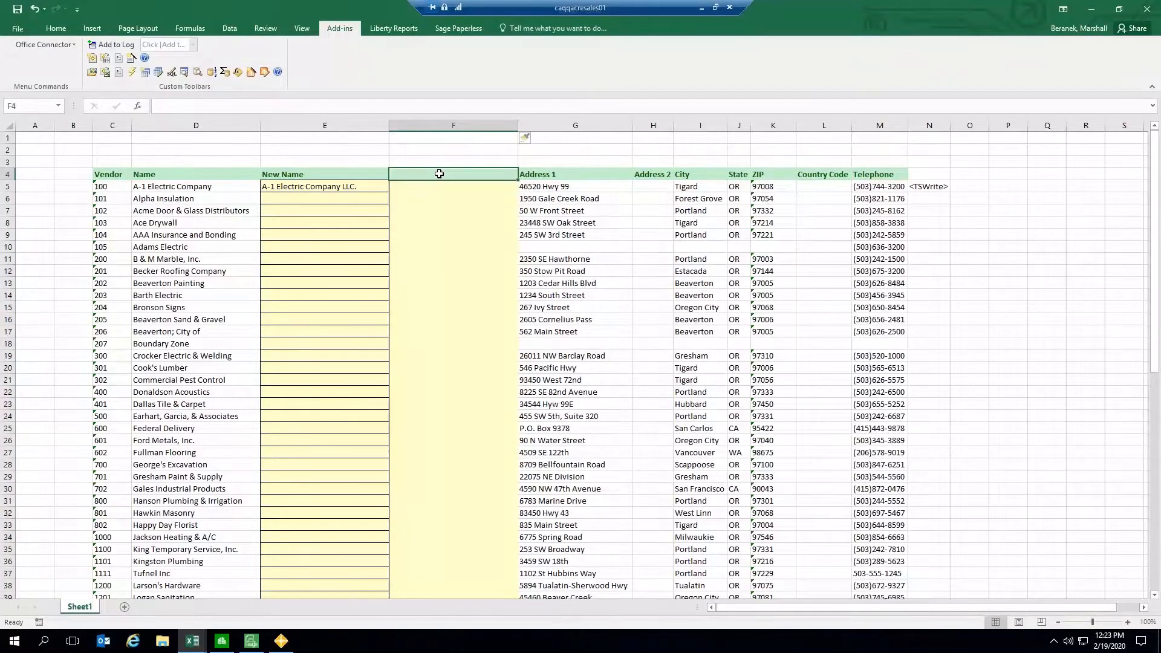
type("Un")
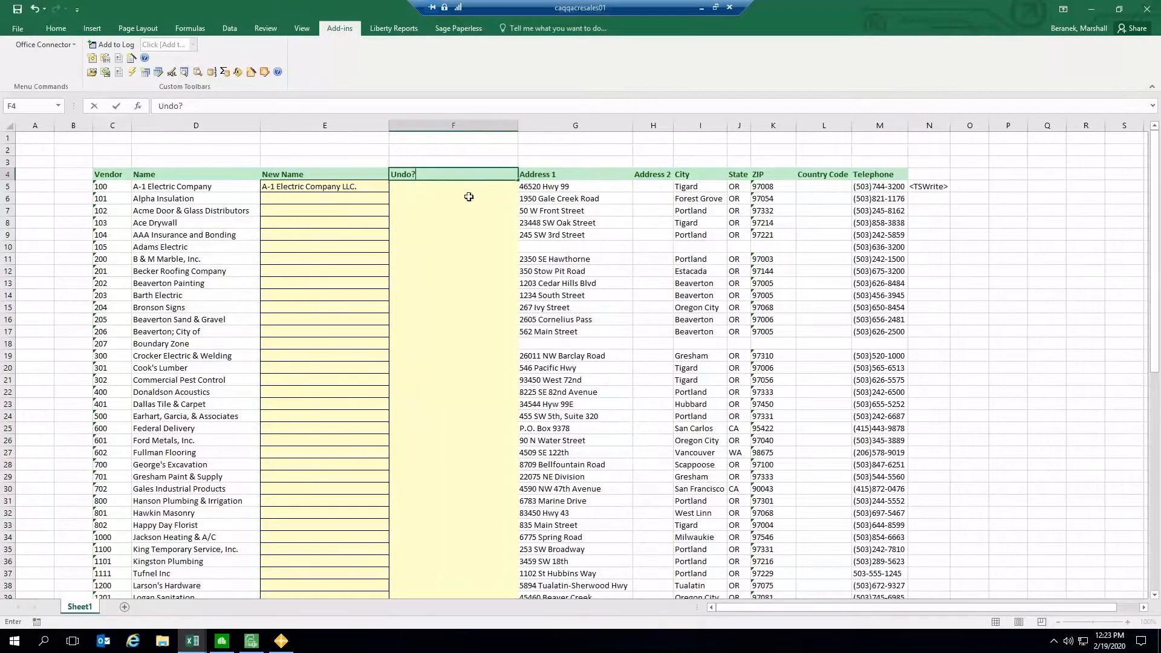
key("Return")
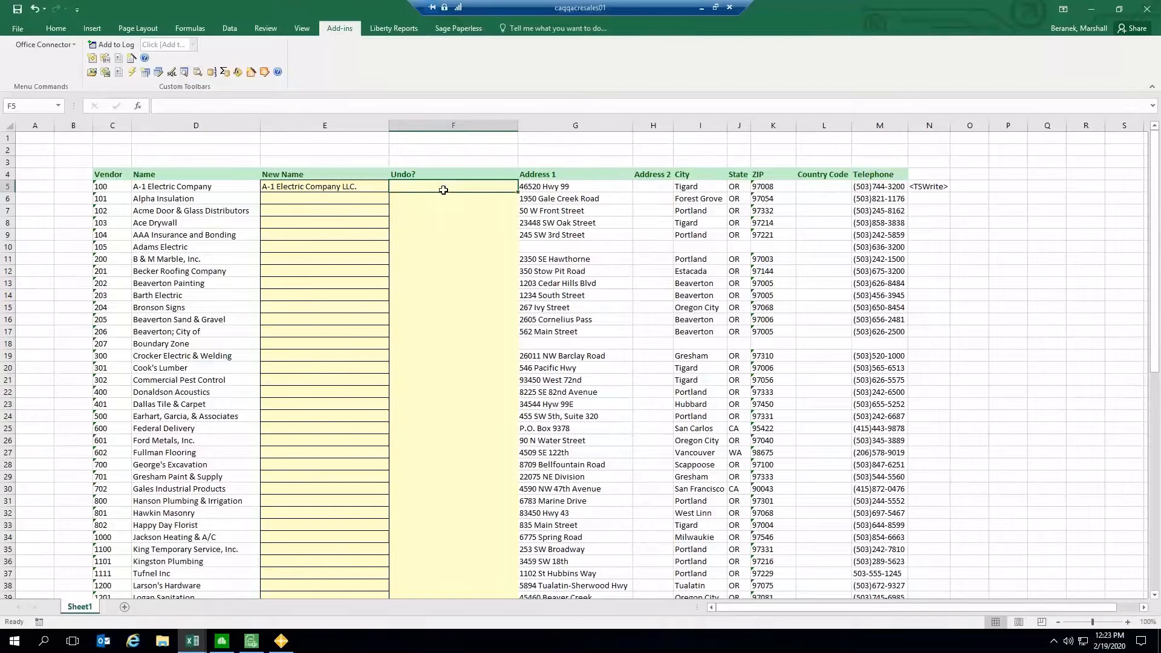
Step: Enter "u" in the Undo? cell for vendor 100
left_click(310, 187)
left_click(171, 188)
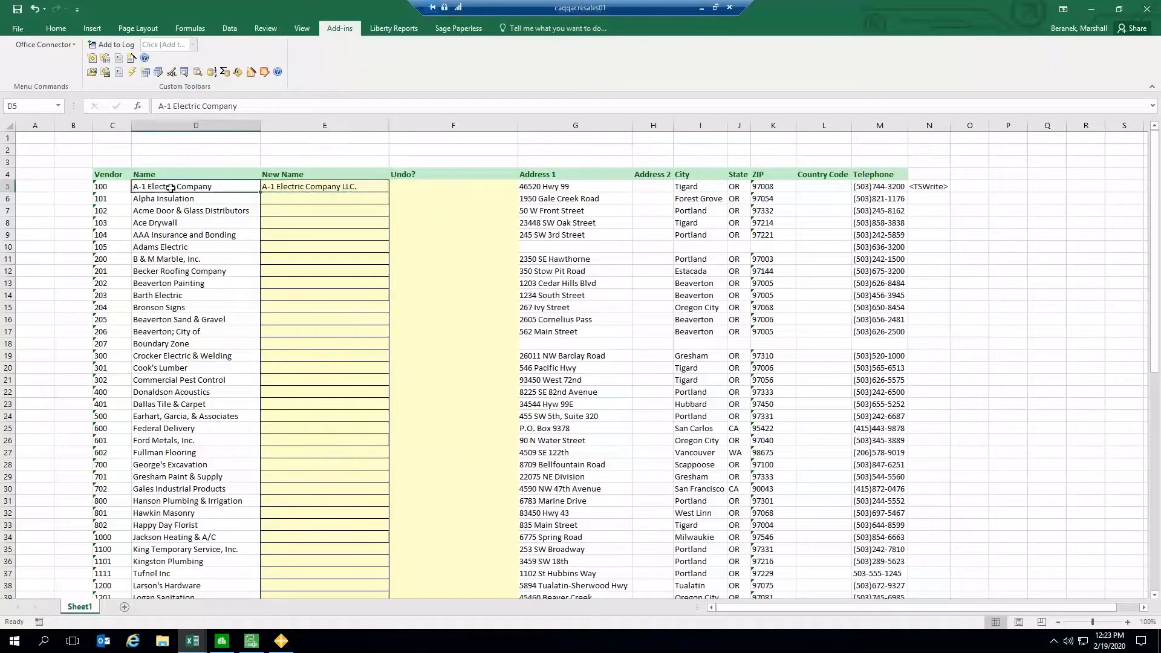
left_click(311, 191)
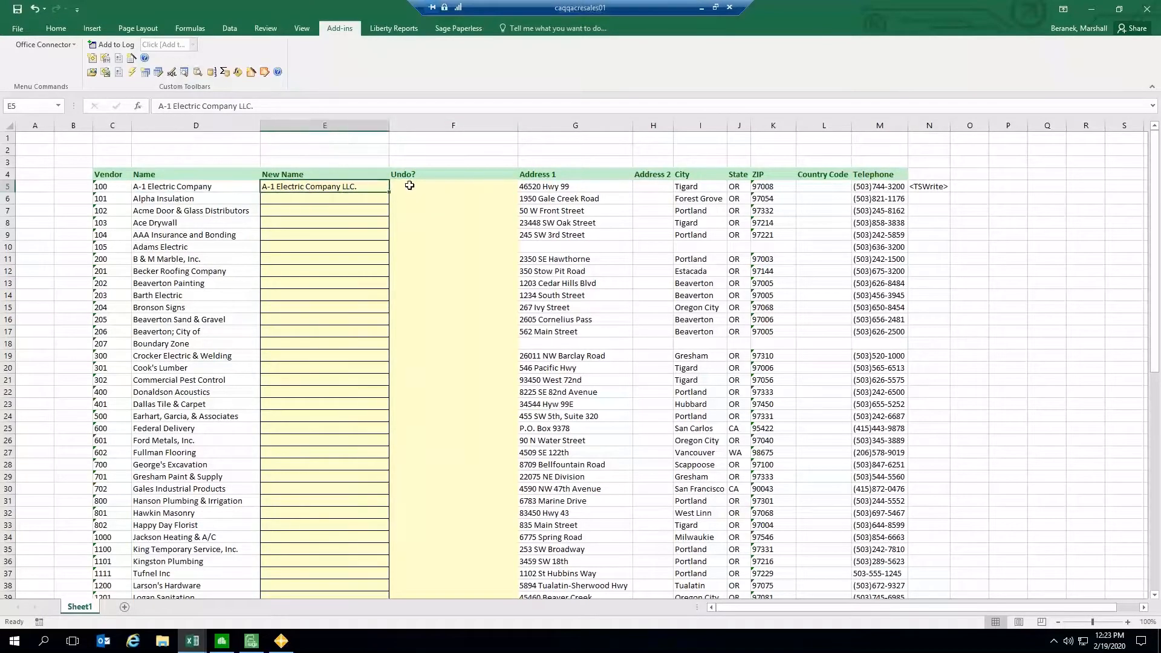
left_click(408, 185)
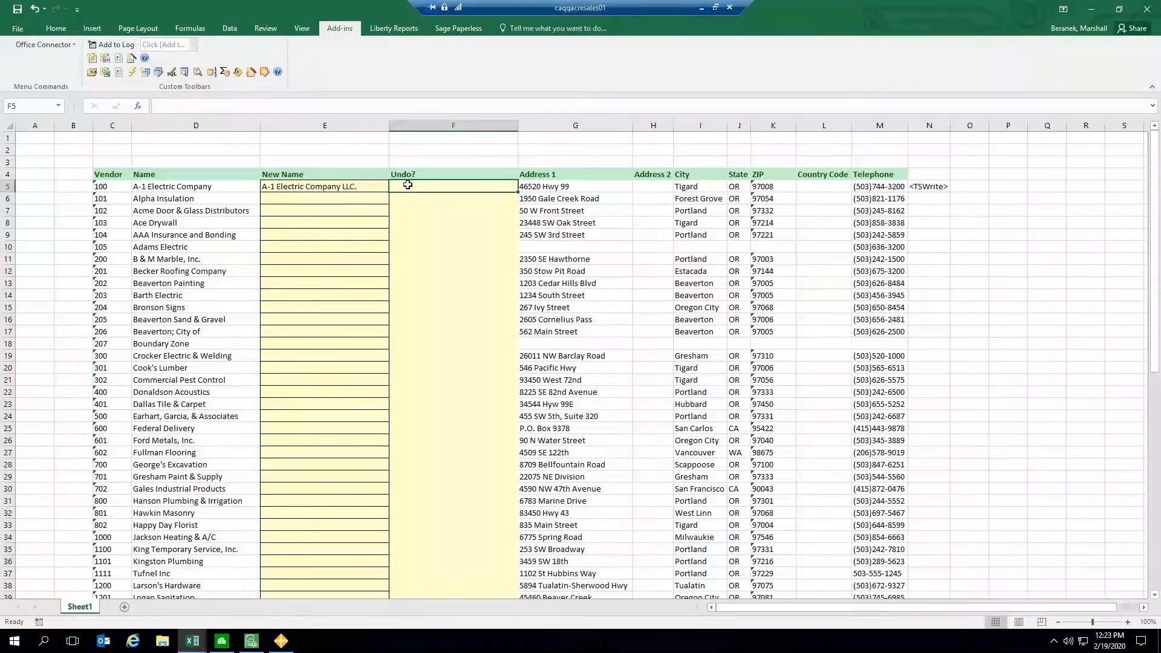
type("u")
key("Return")
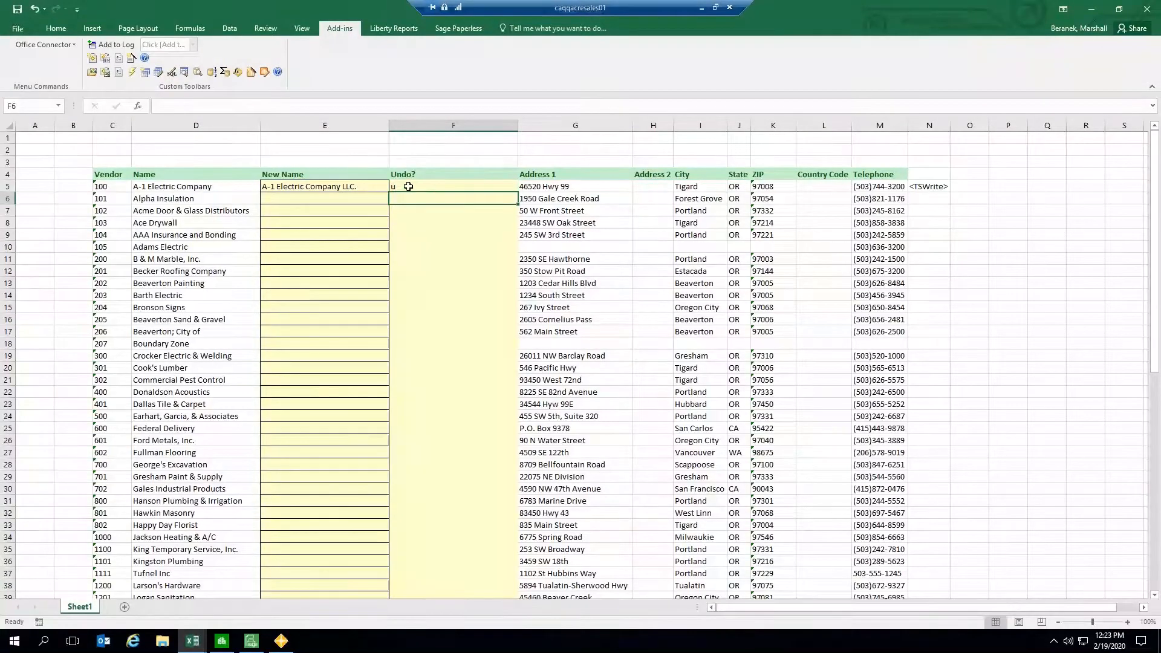
Step: Open vendor 100's TSWrite formula for editing and start an IF function before the New Name reference
left_click(407, 187)
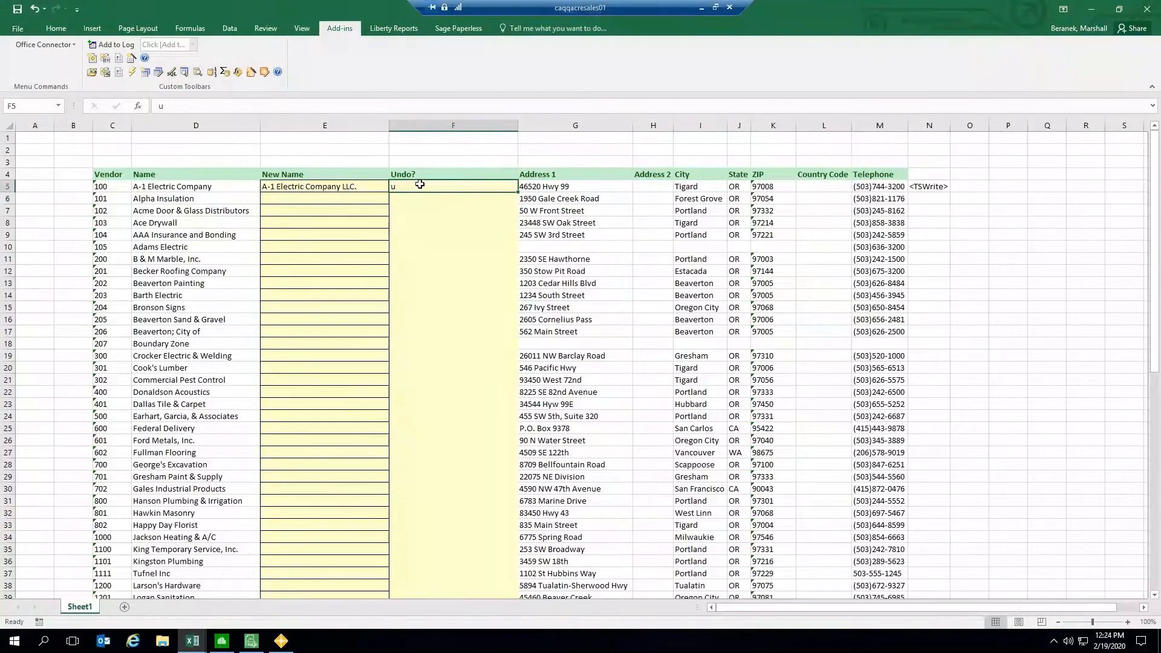
left_click(412, 193)
left_click(411, 185)
left_click(935, 185)
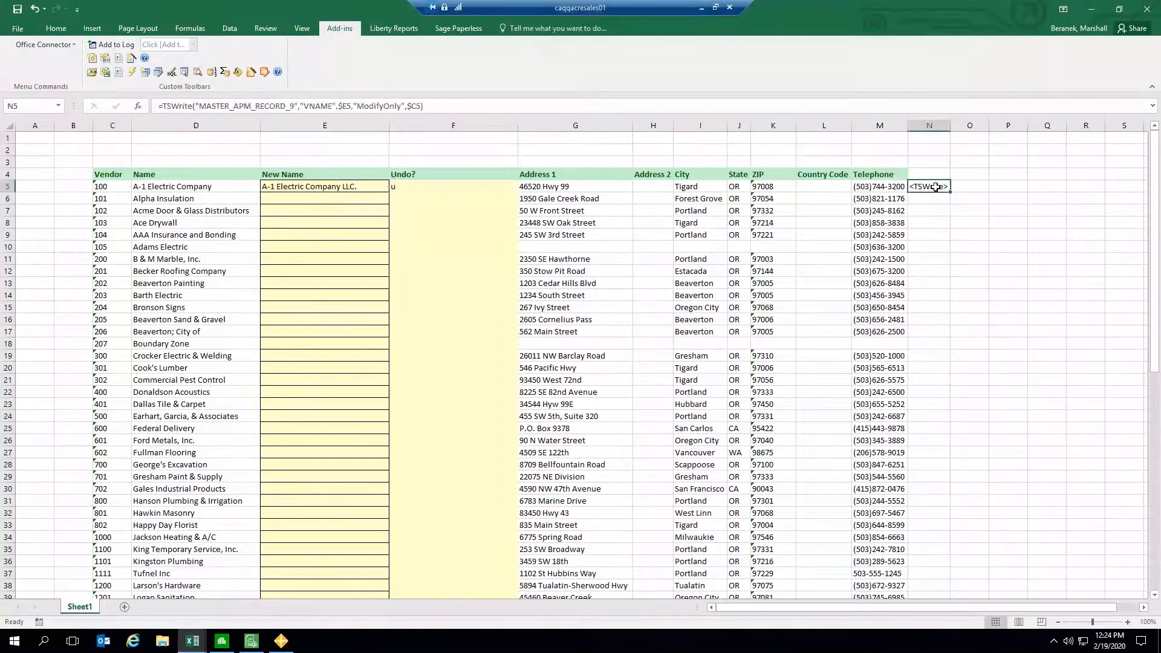
left_click(929, 125)
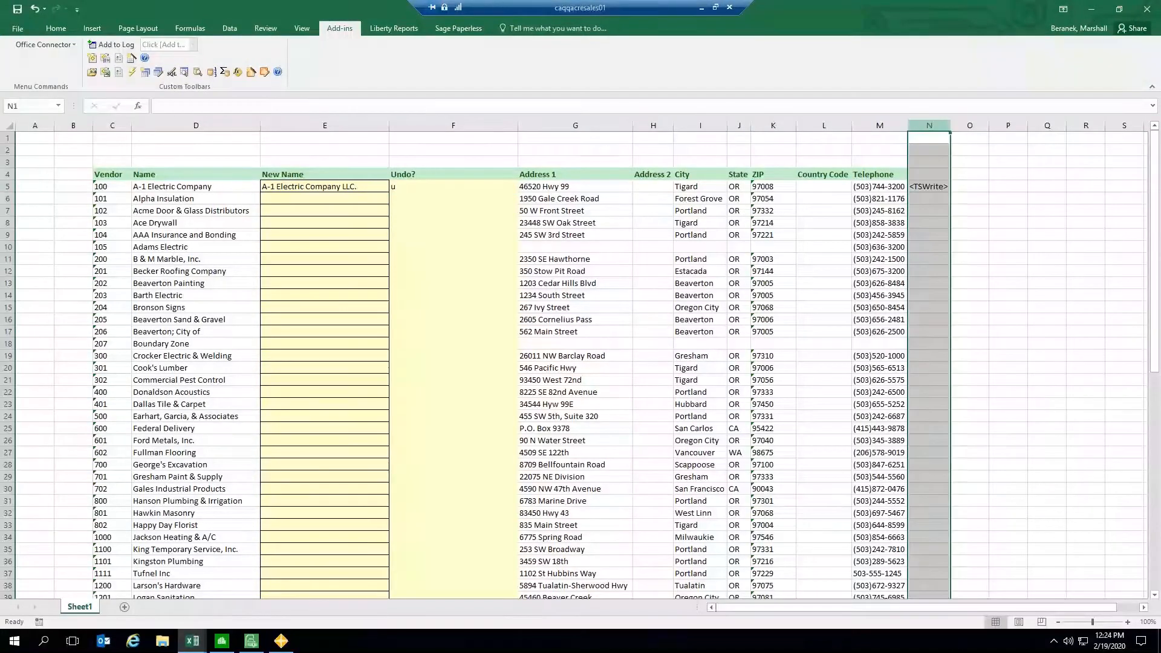
left_click(935, 188)
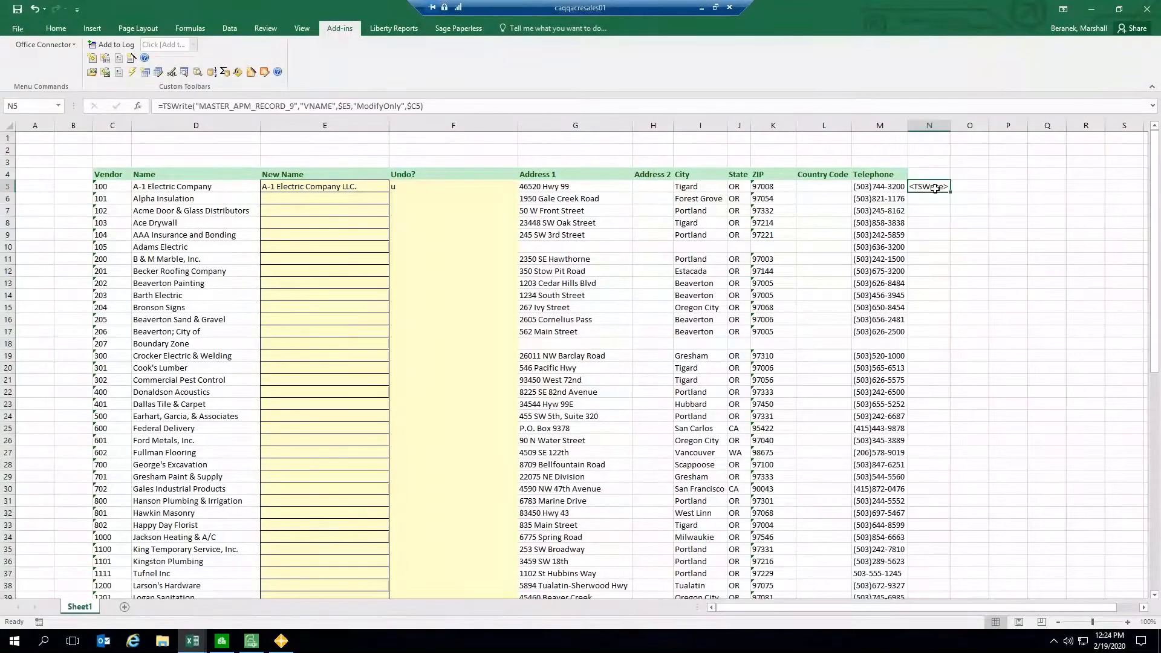
left_click(445, 106)
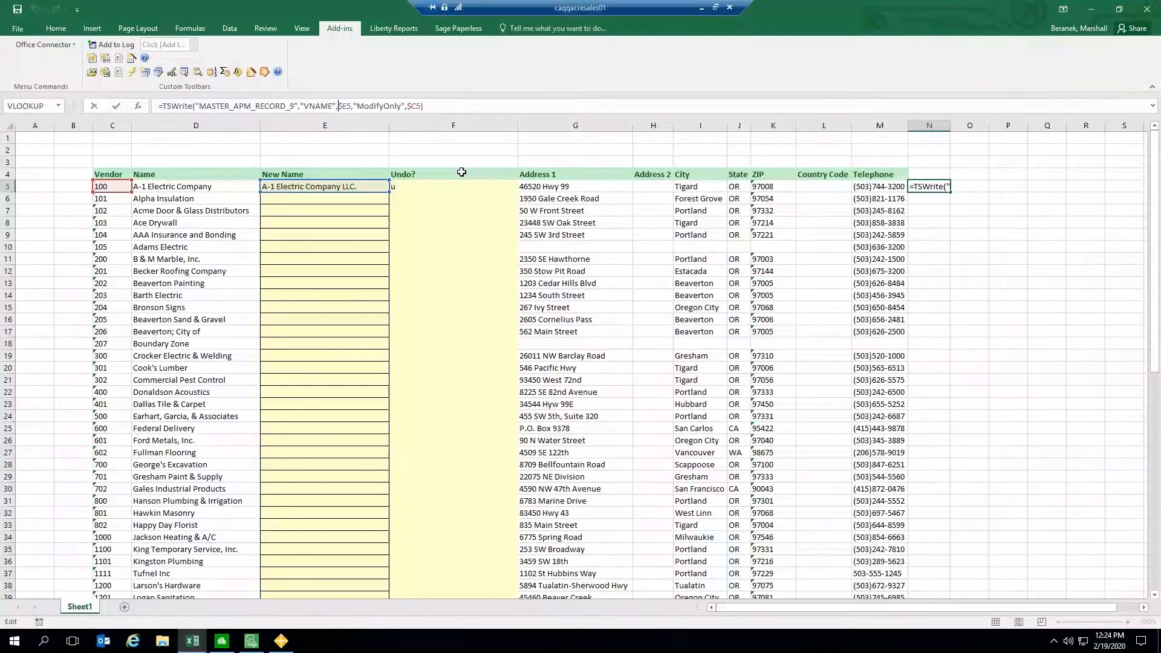
type("if")
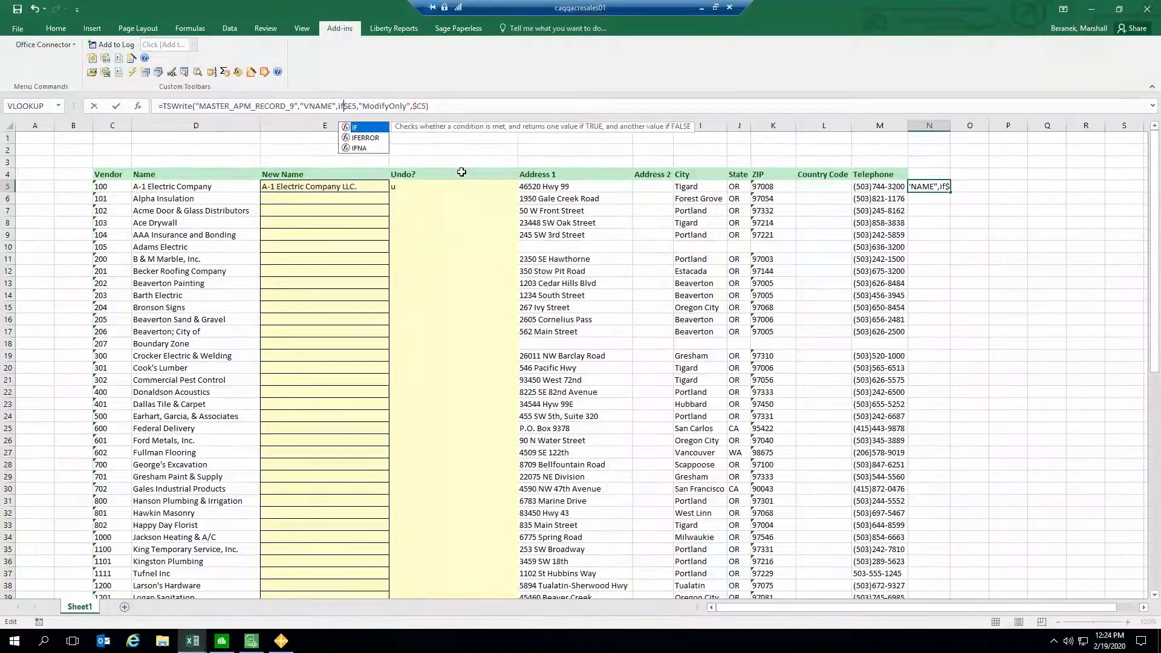
type("(")
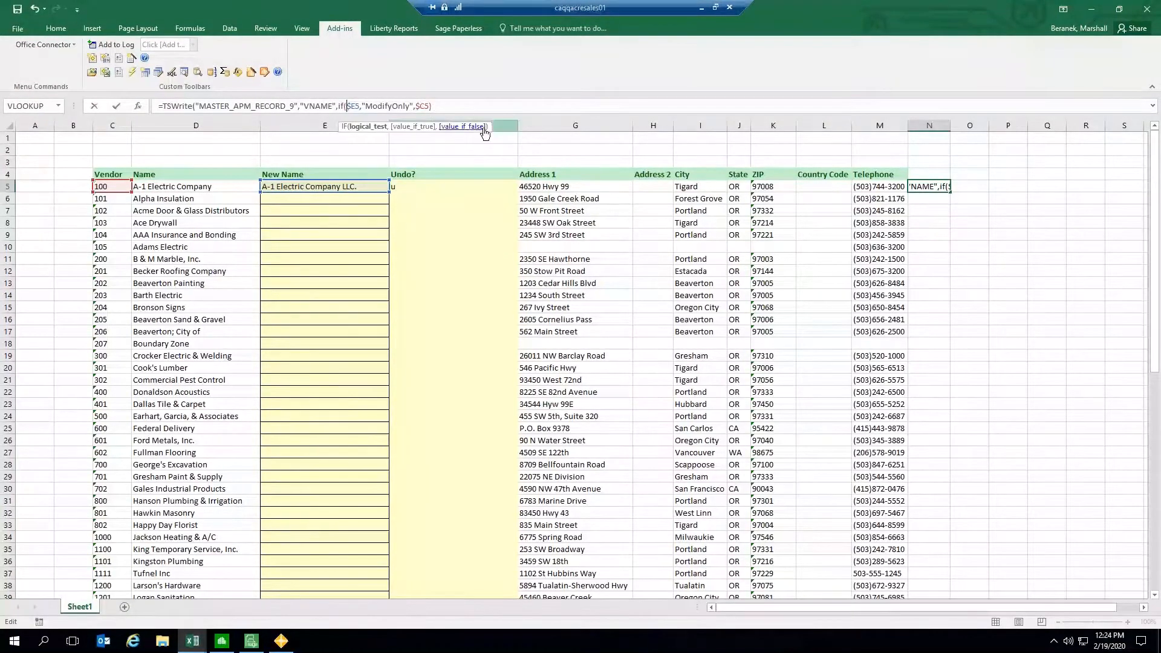
Step: Fill the IF with the Undo? cell, "u", the vendor's Name and New Name, and try to enter the formula
left_click(418, 186)
type(",\"u\"")
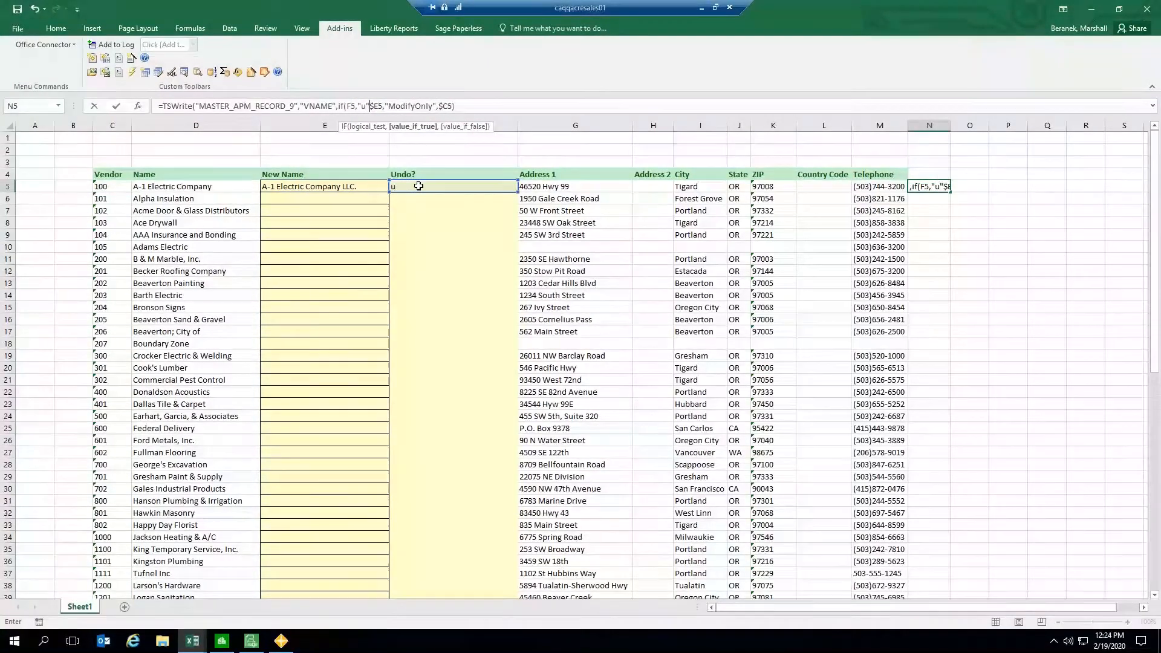
type(",")
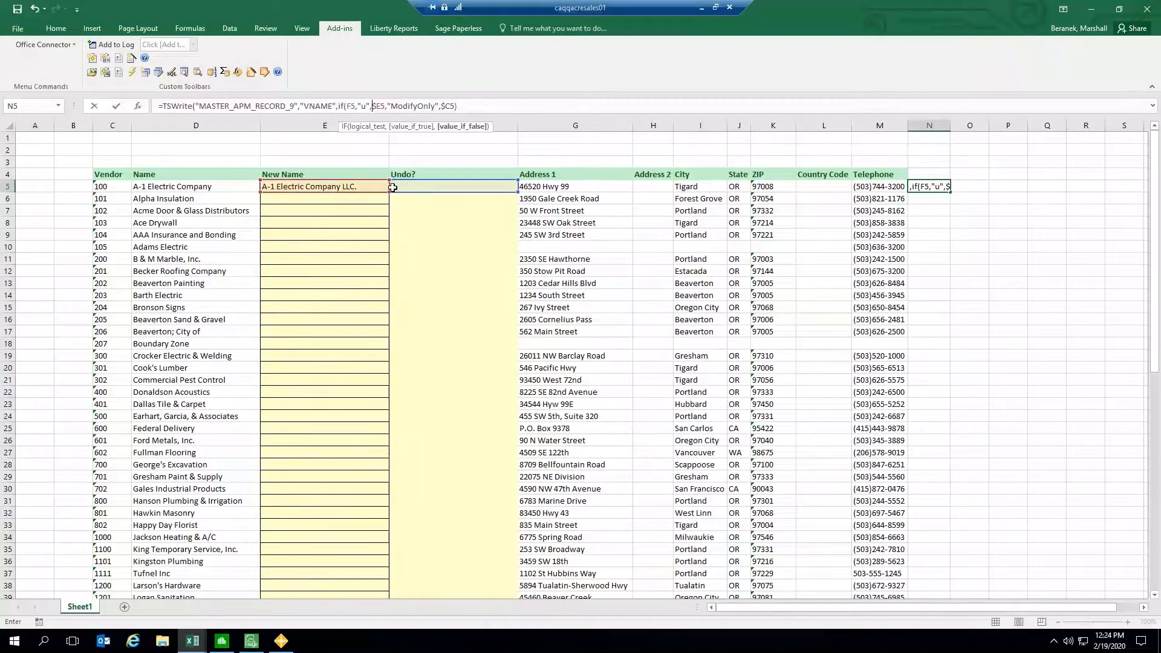
left_click(194, 186)
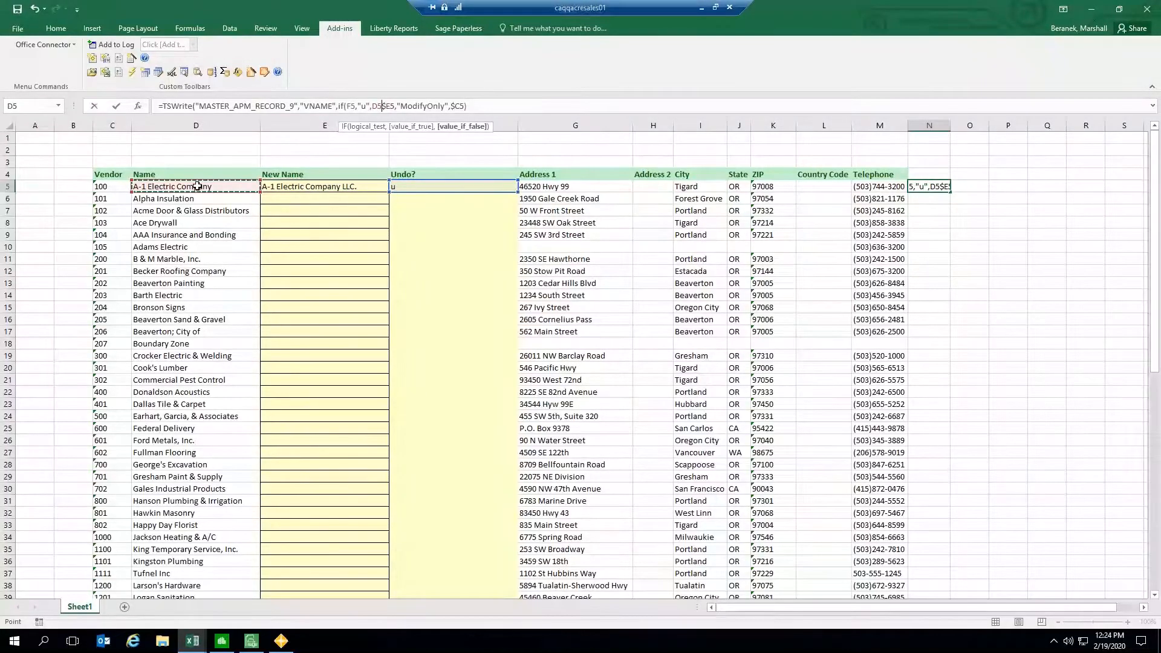
type(",")
key("Right")
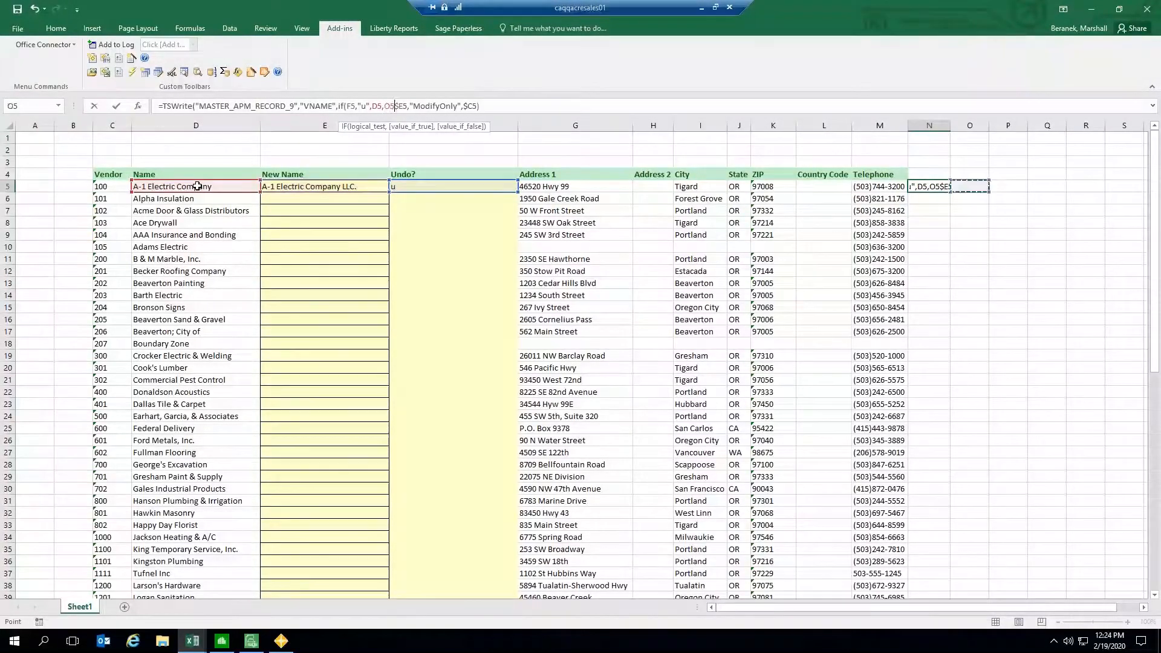
key("Left")
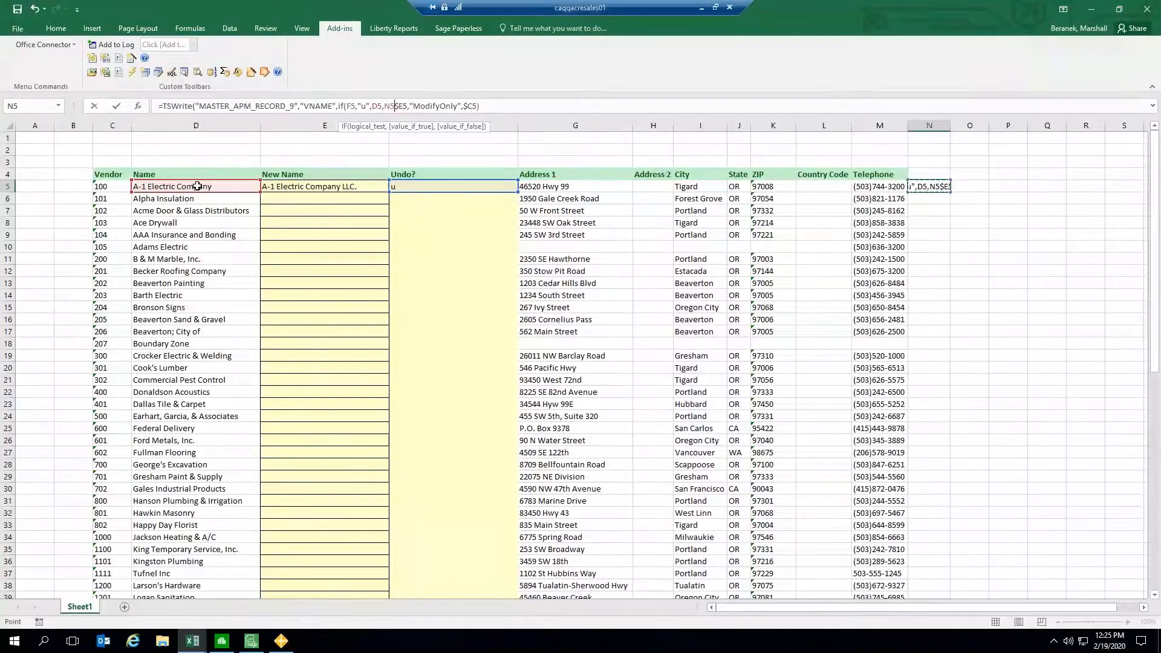
key("BackSpace")
key("BackSpace")
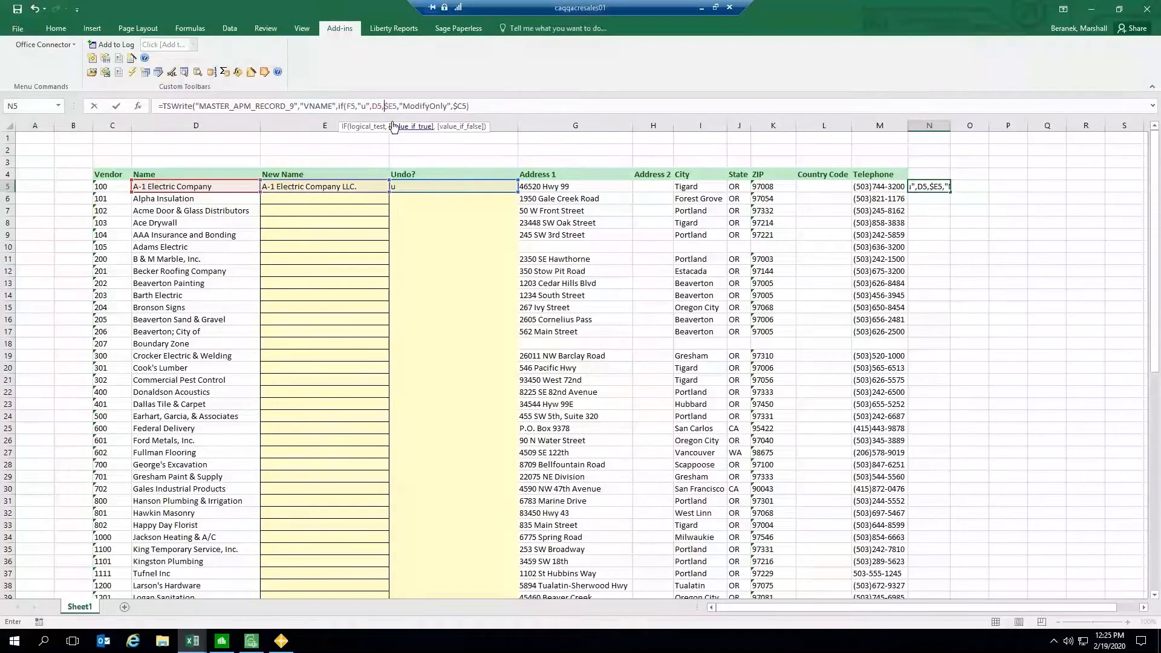
left_click(396, 106)
type(")")
key("Return")
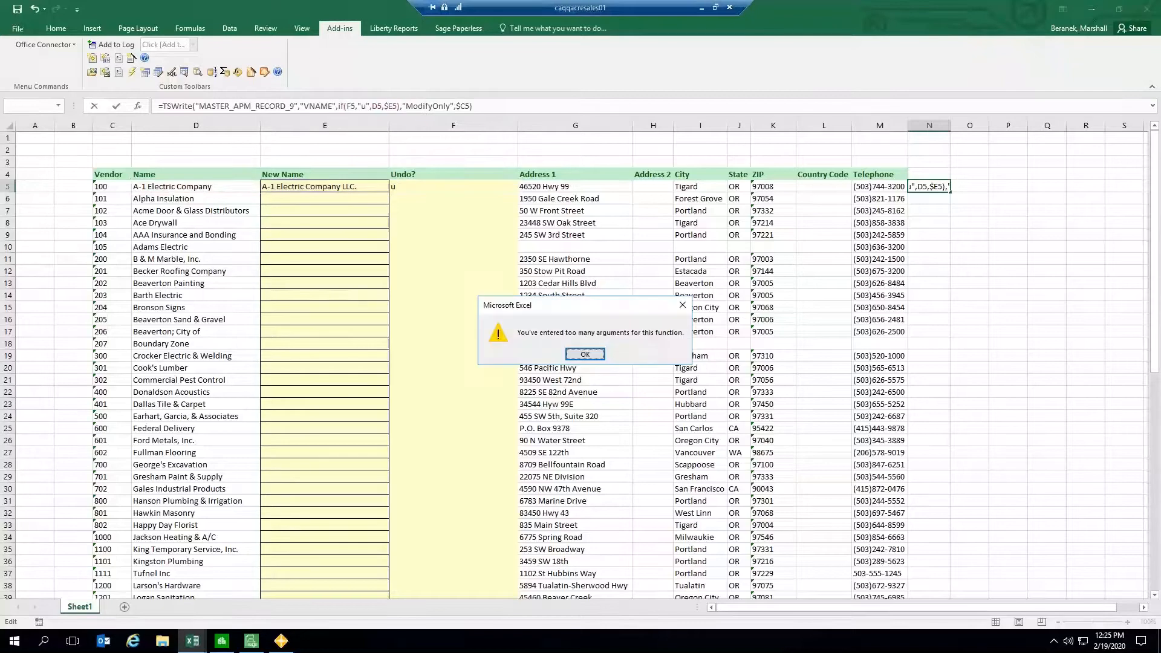
left_click(584, 355)
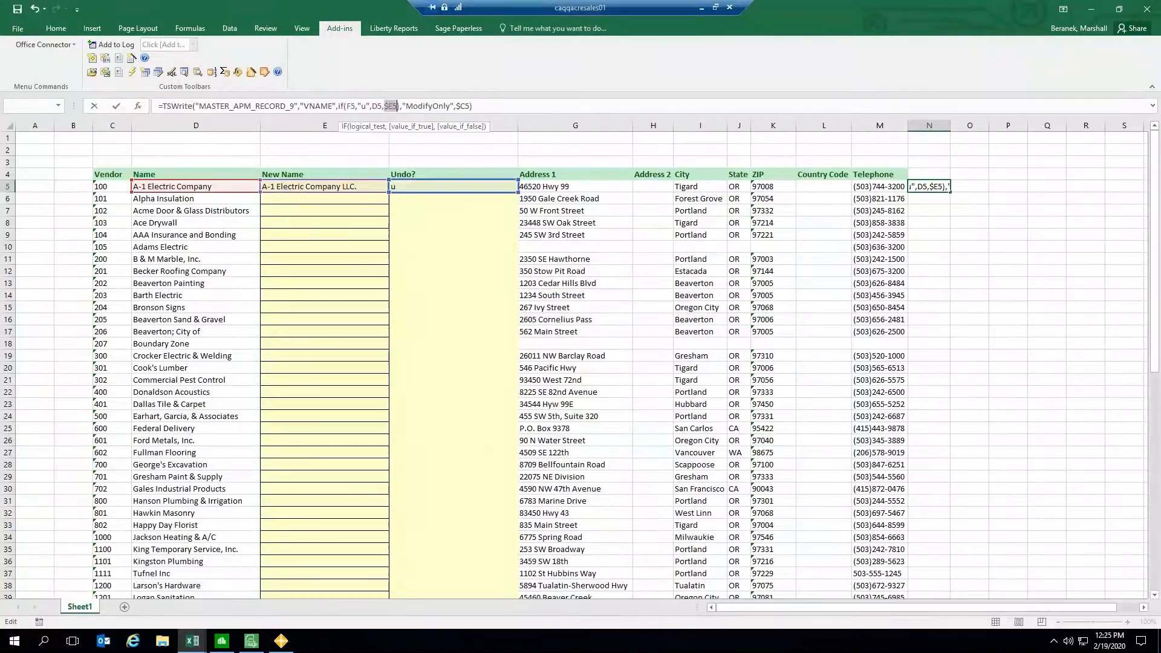
Step: Try removing the comma after the IF's closing parenthesis and entering the formula, then restore the comma
left_click(399, 106)
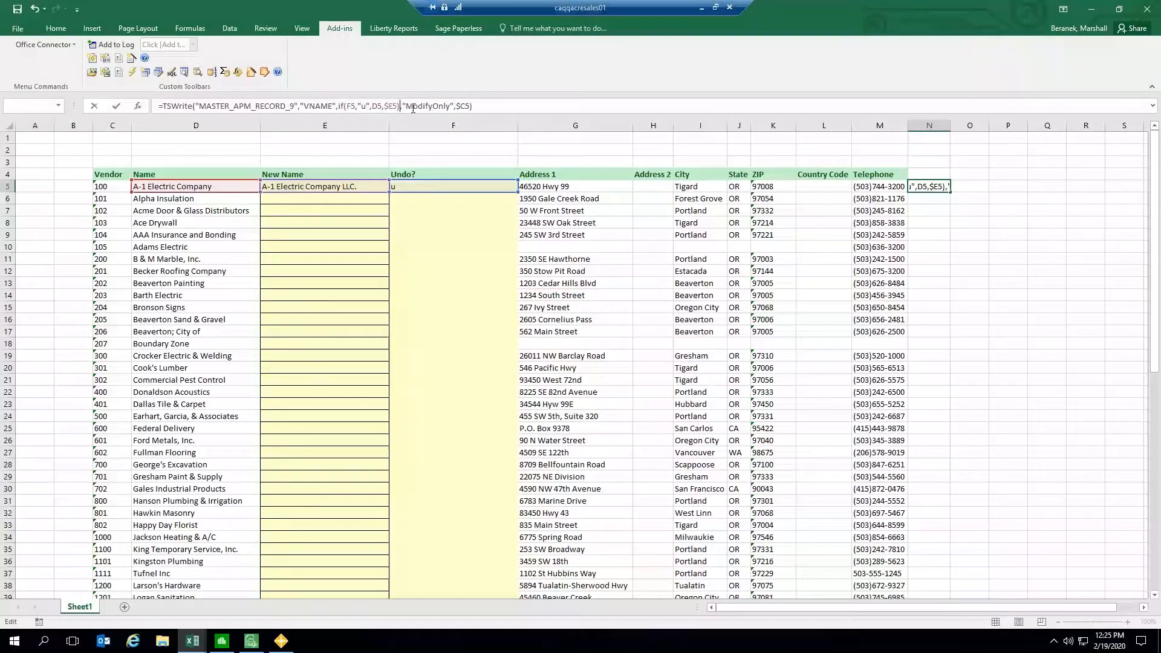
left_click(379, 106)
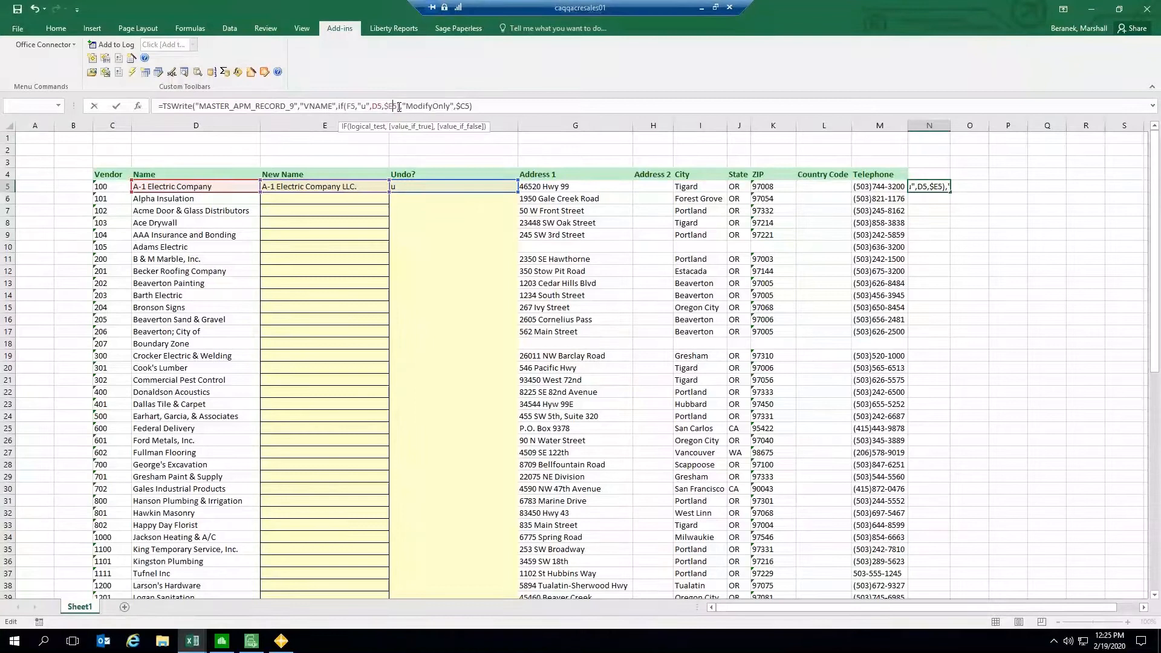
left_click(400, 106)
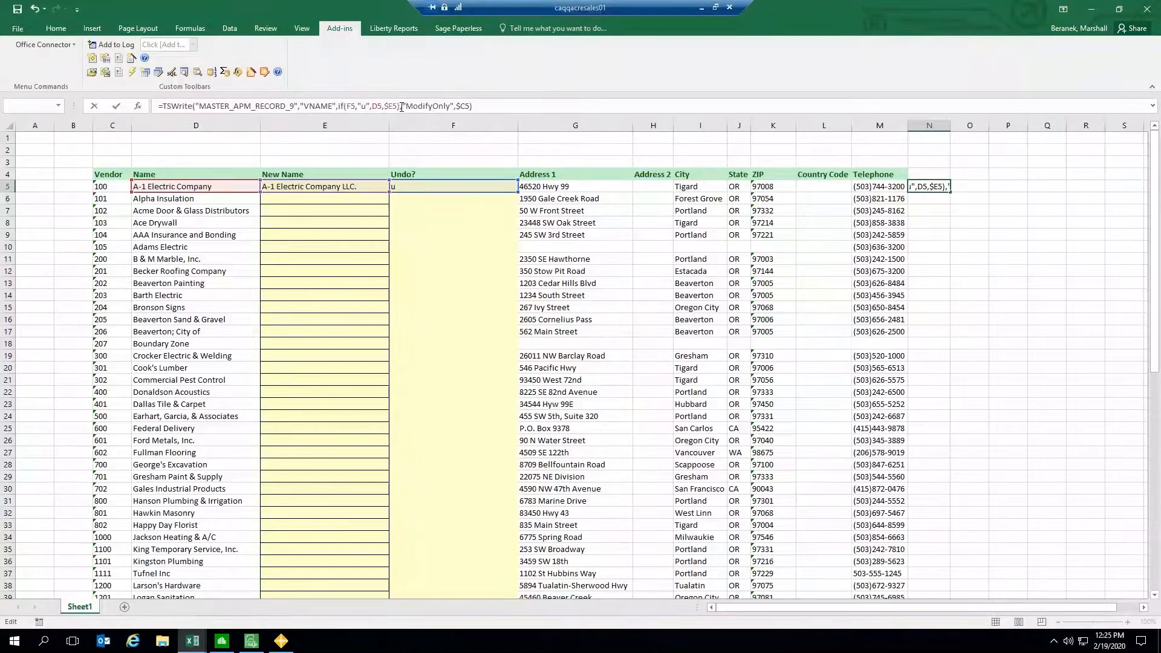
left_click(354, 107)
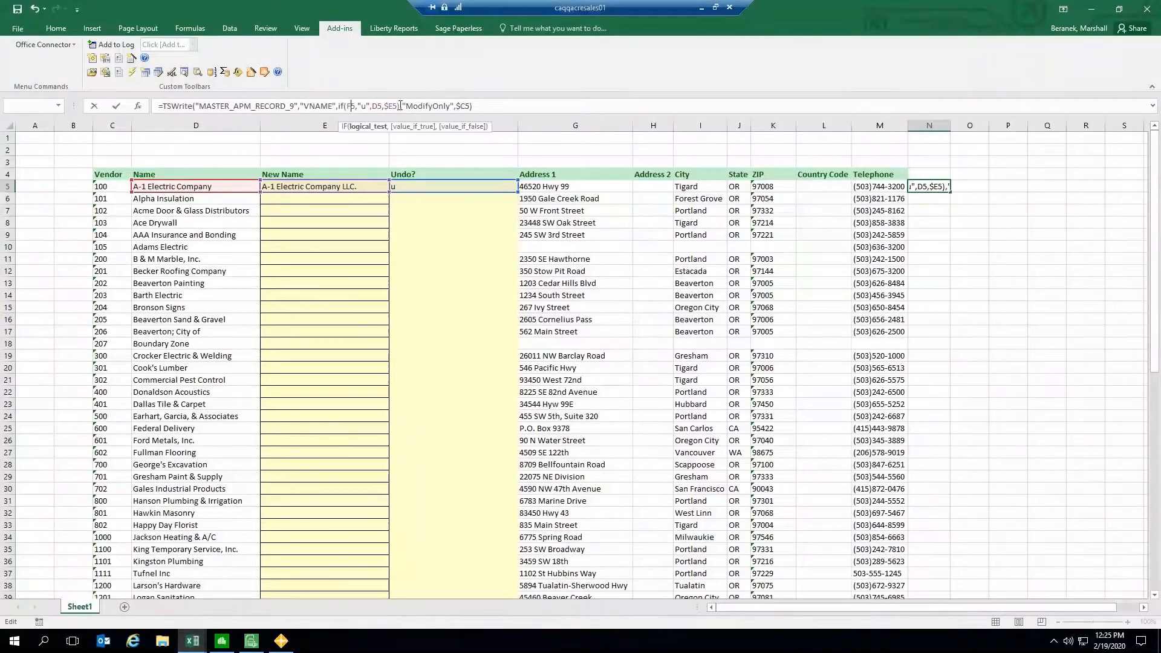
left_click(402, 106)
key("BackSpace")
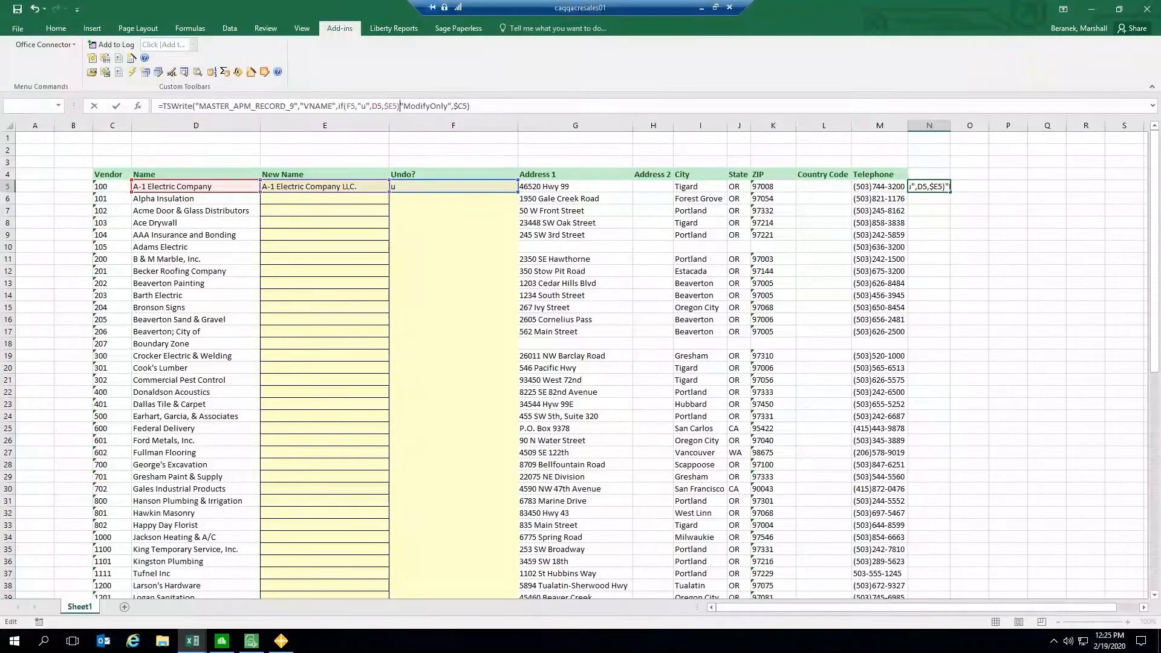
key("Return")
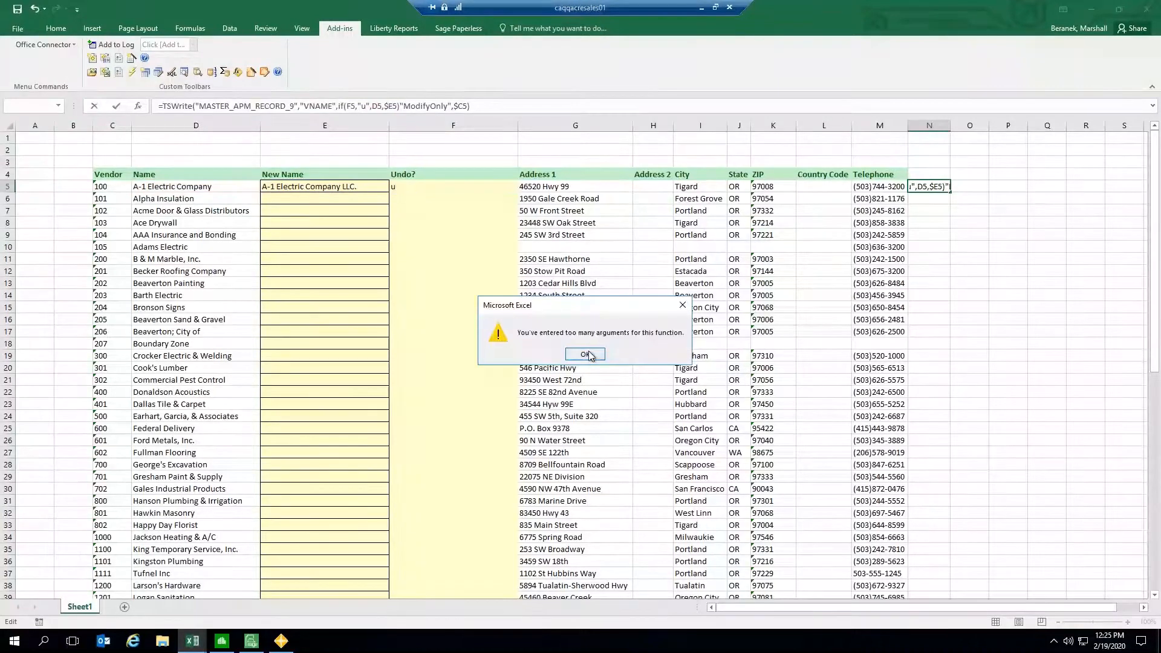
left_click(587, 353)
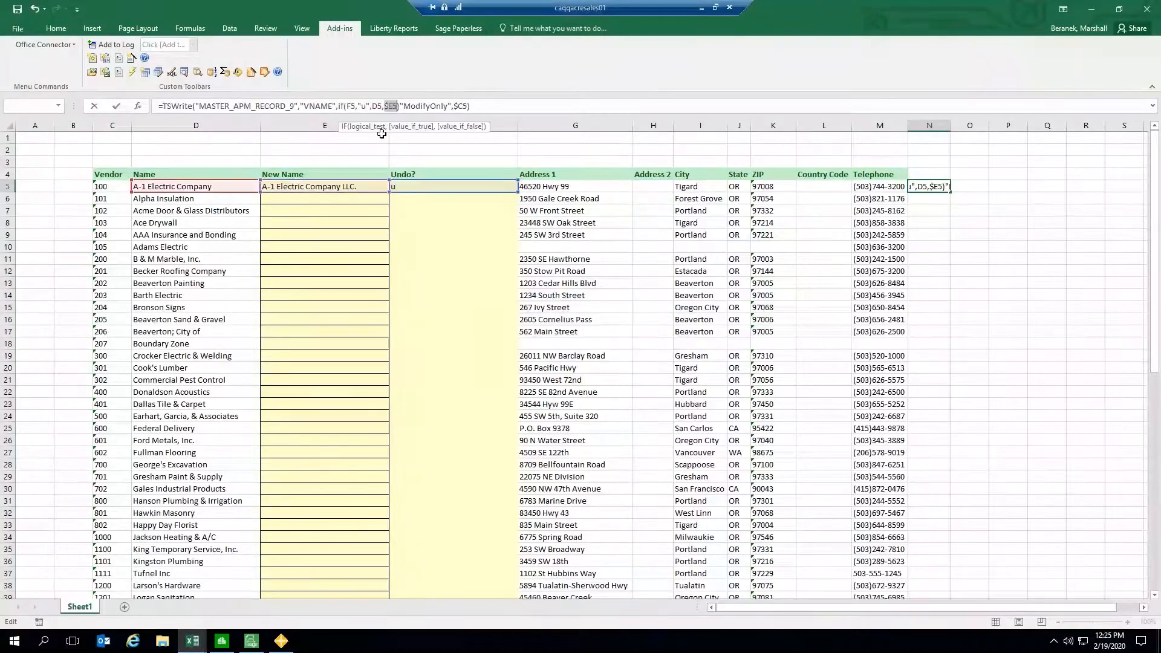
left_click(401, 106)
type(",")
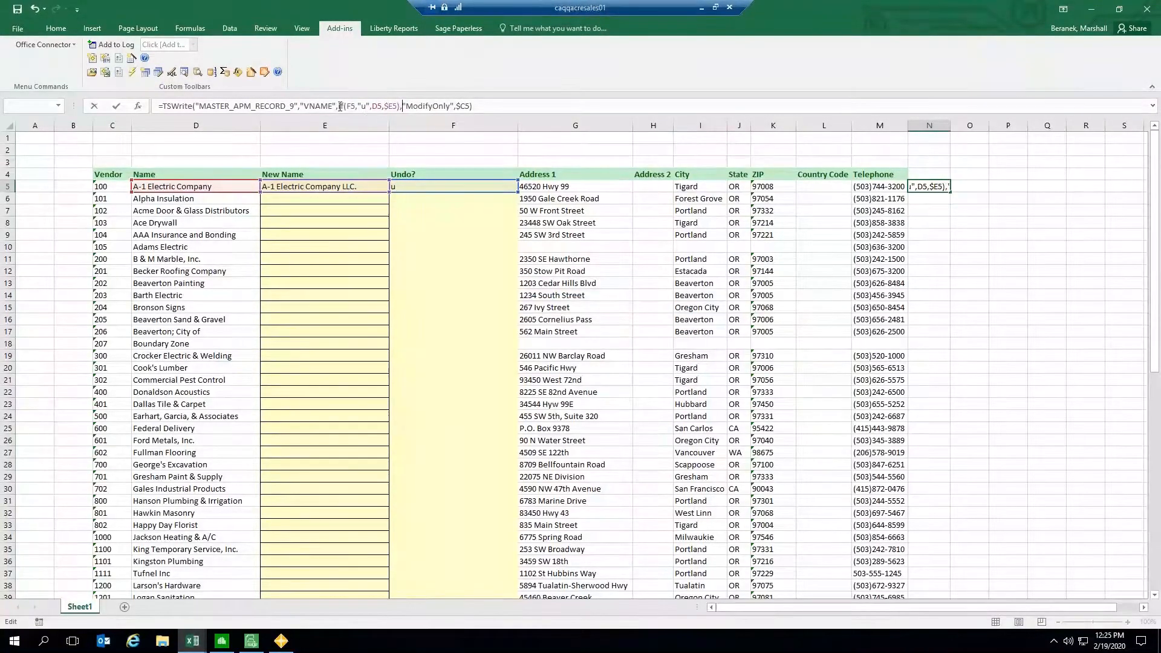
Step: Change the IF test to F5="u" and enter vendor 100's TSWrite formula
left_click(339, 106)
left_click(356, 105)
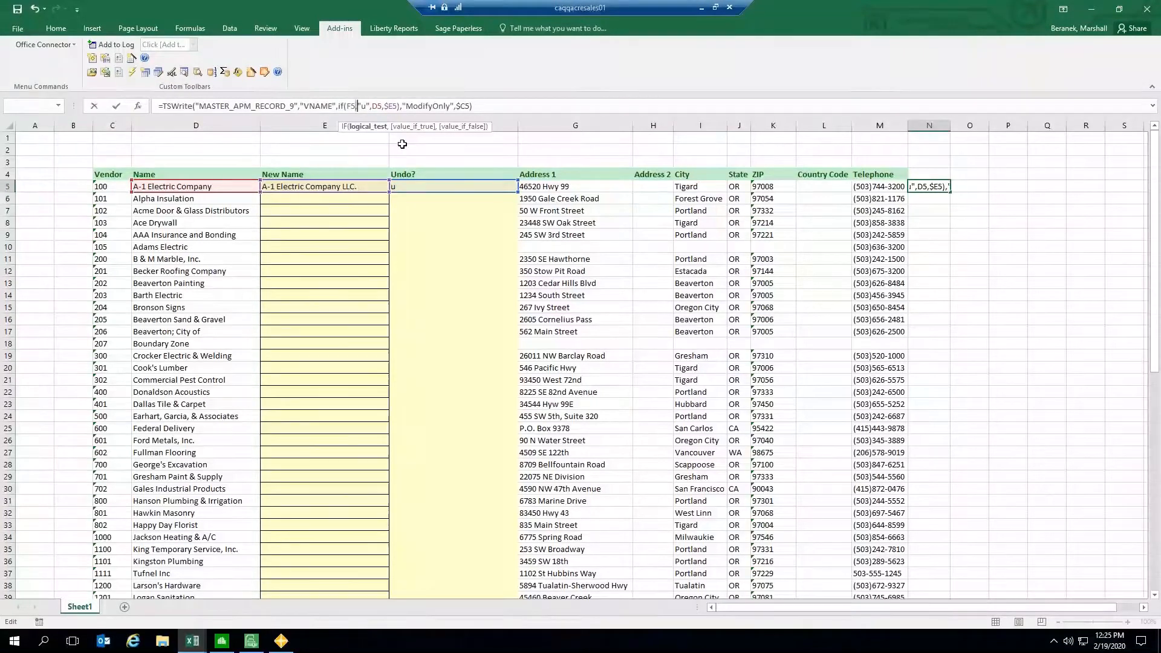
key("Delete")
type("=")
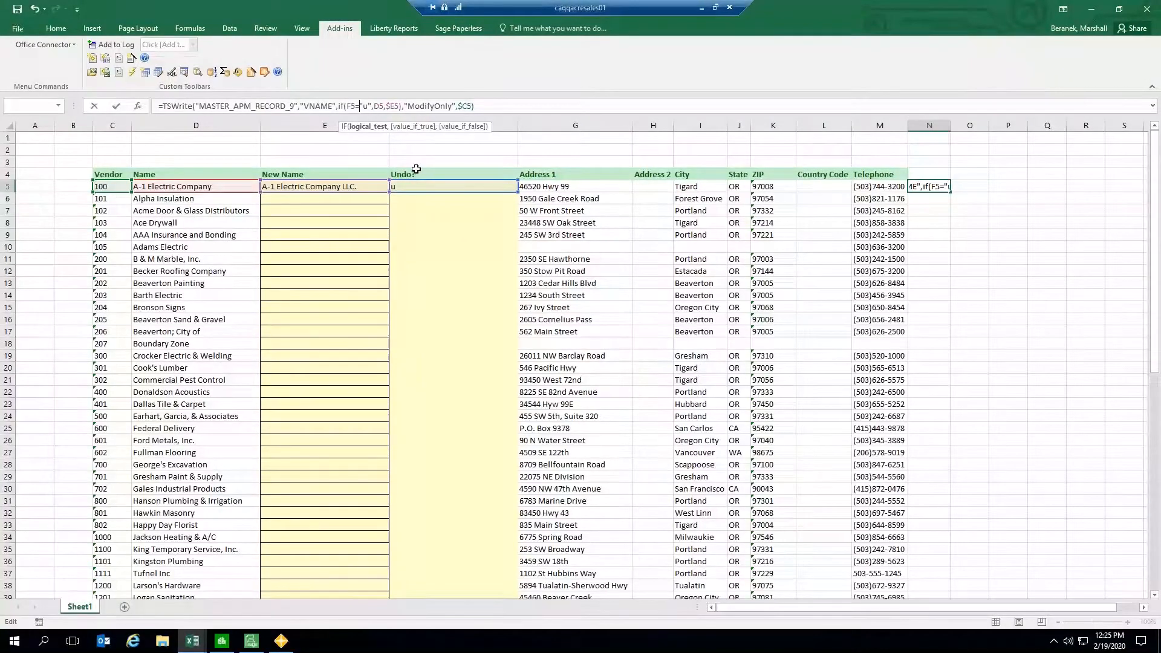
key("Return")
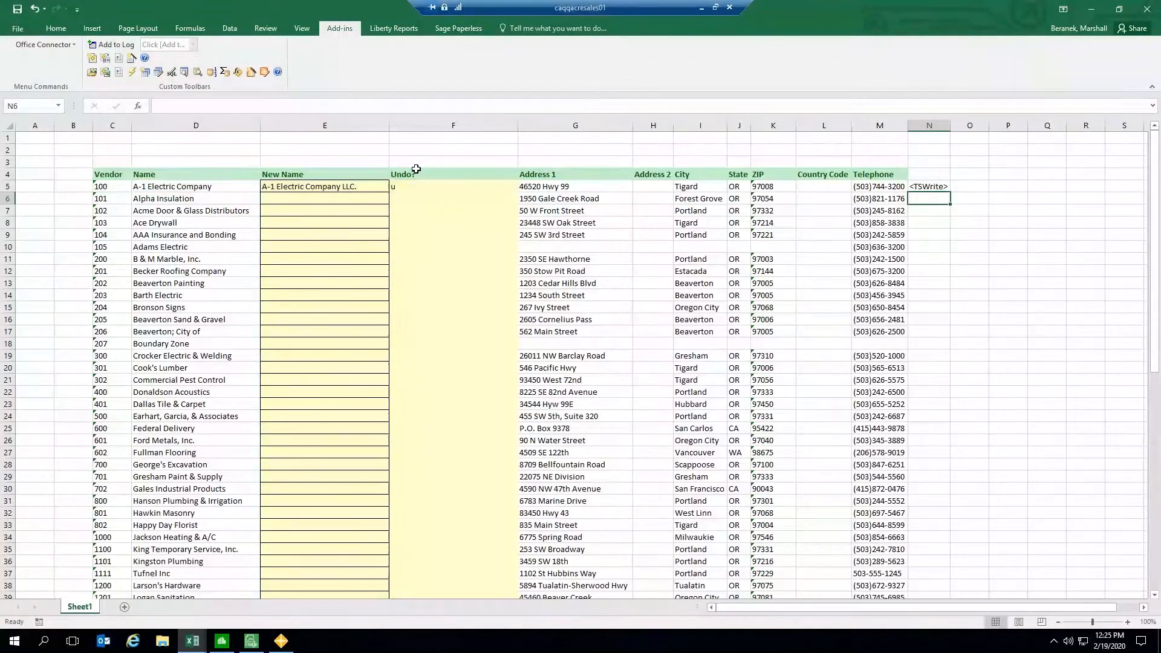
Step: Review the corrected TSWrite formula and the Undo? cell for vendor 100
left_click(416, 189)
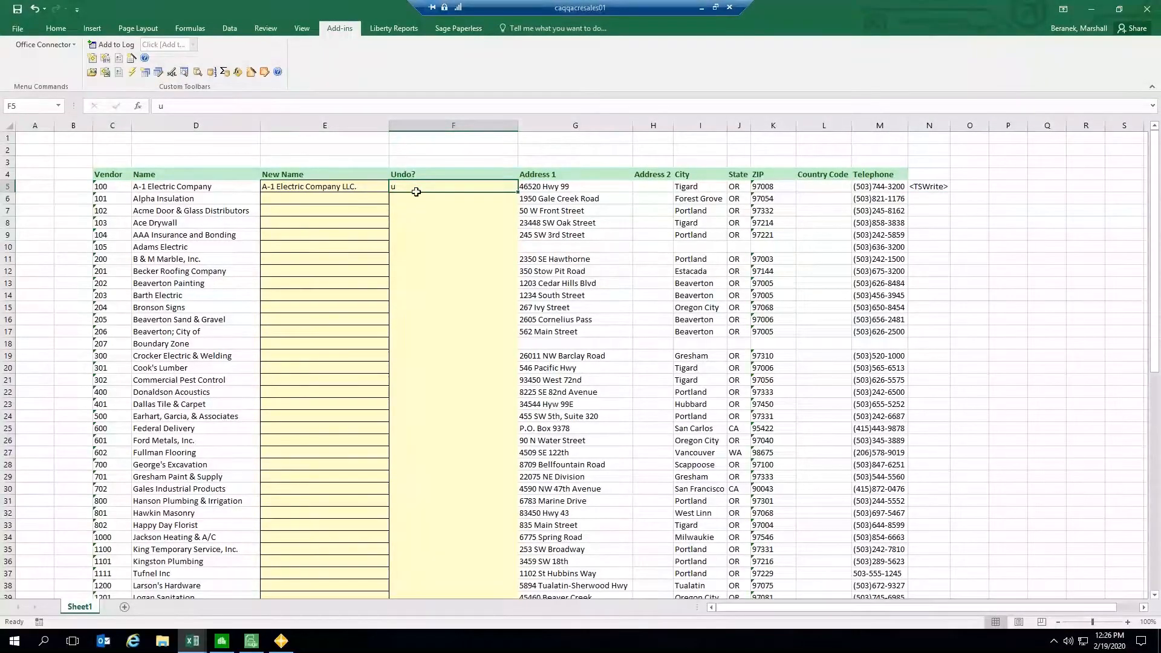
left_click(927, 187)
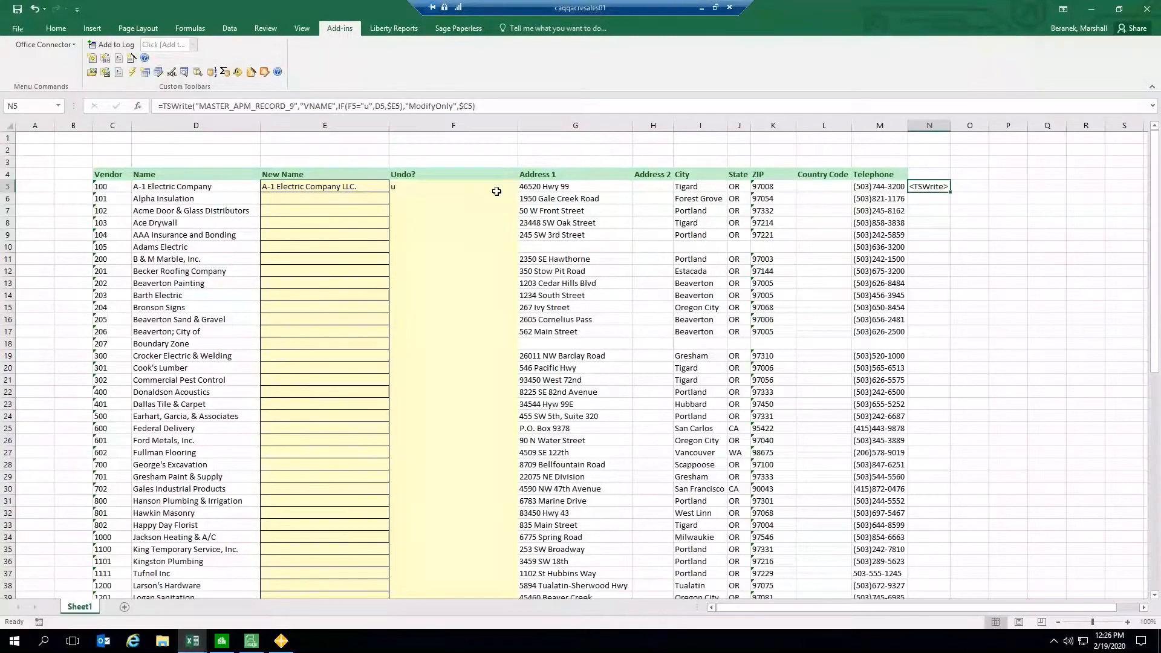
left_click(458, 186)
left_click(930, 184)
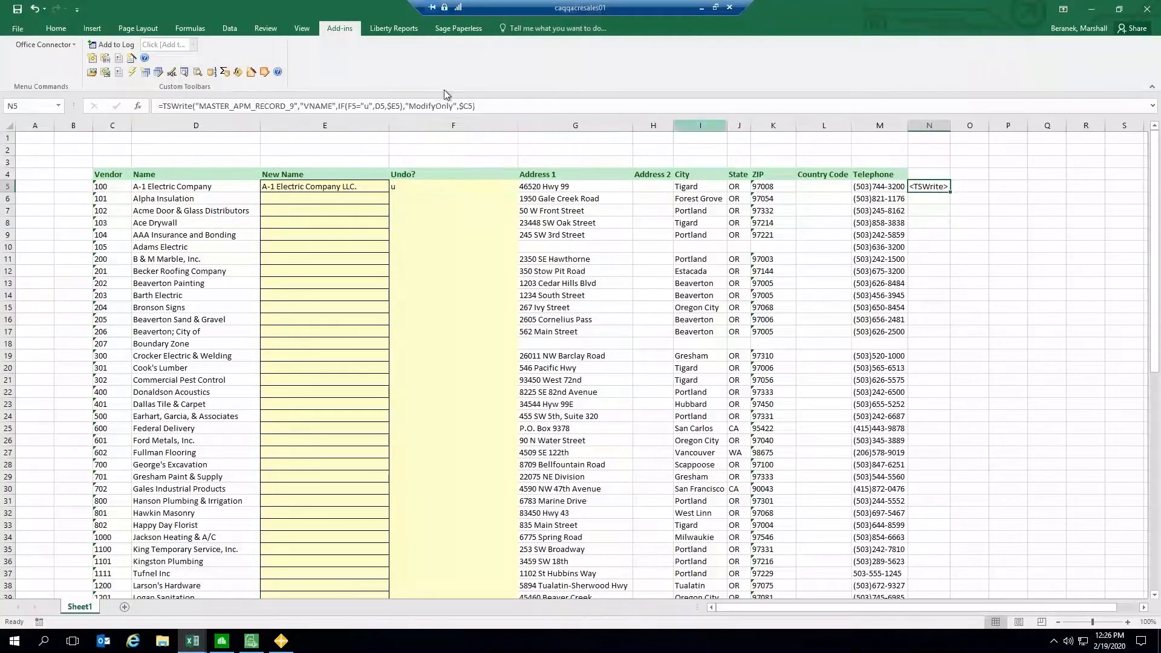
left_click(503, 108)
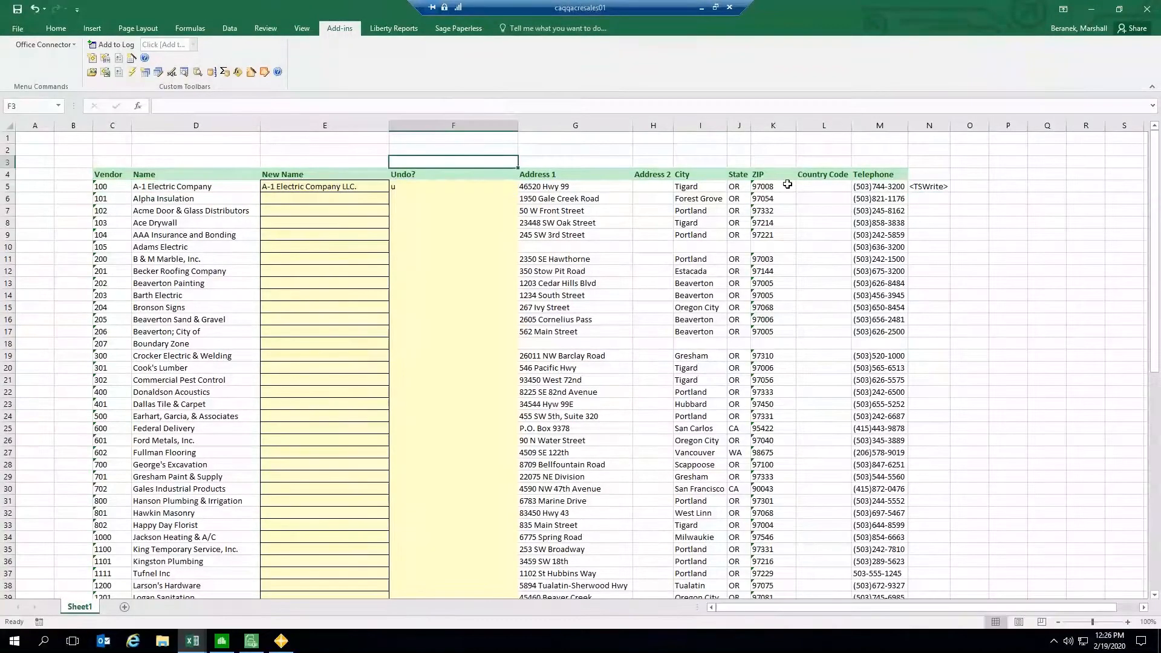
left_click(927, 188)
left_click(589, 107)
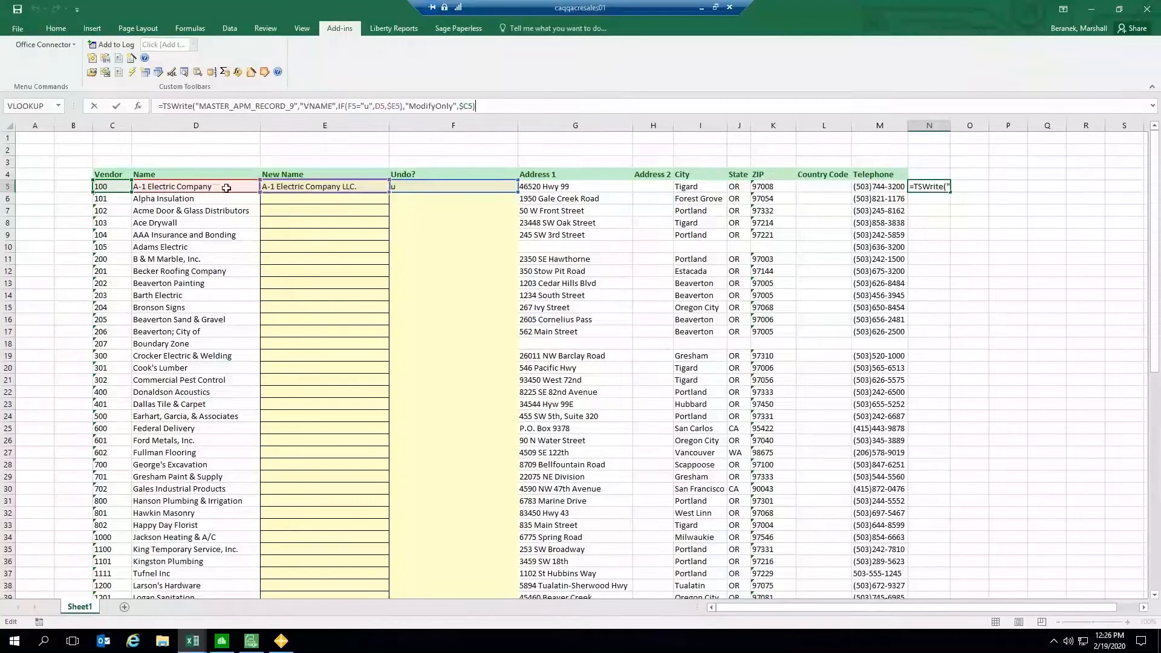
left_click(469, 157)
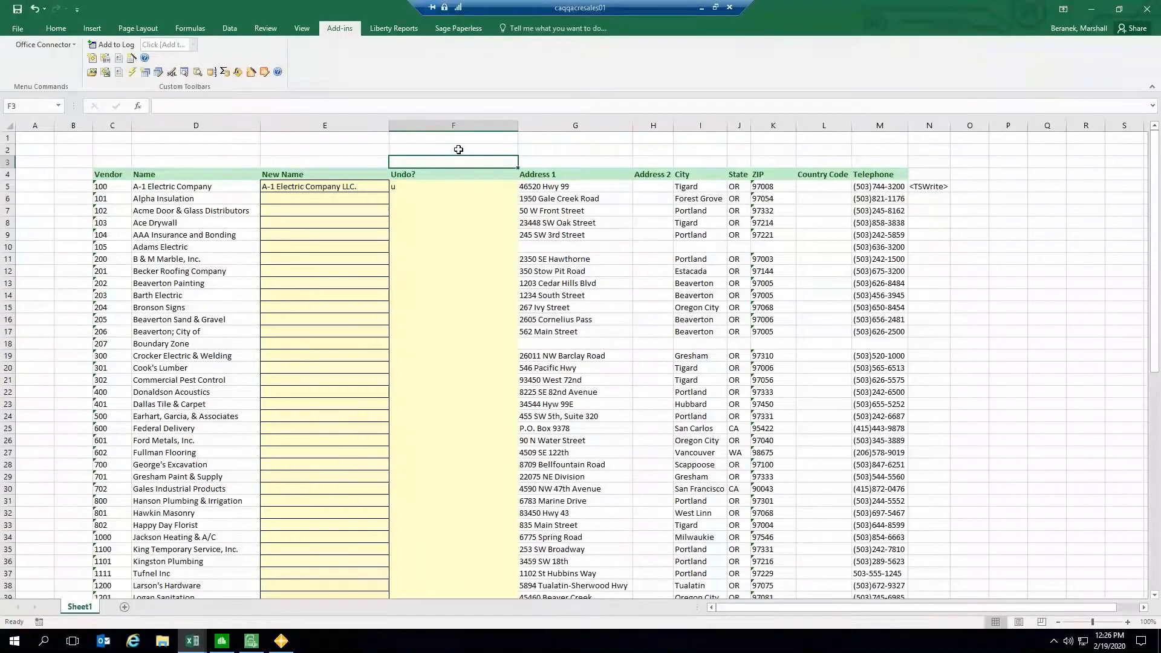
Step: Send the pending change to Sage 300, approve the vendor 100 Name update and write it, then close the report
left_click(265, 73)
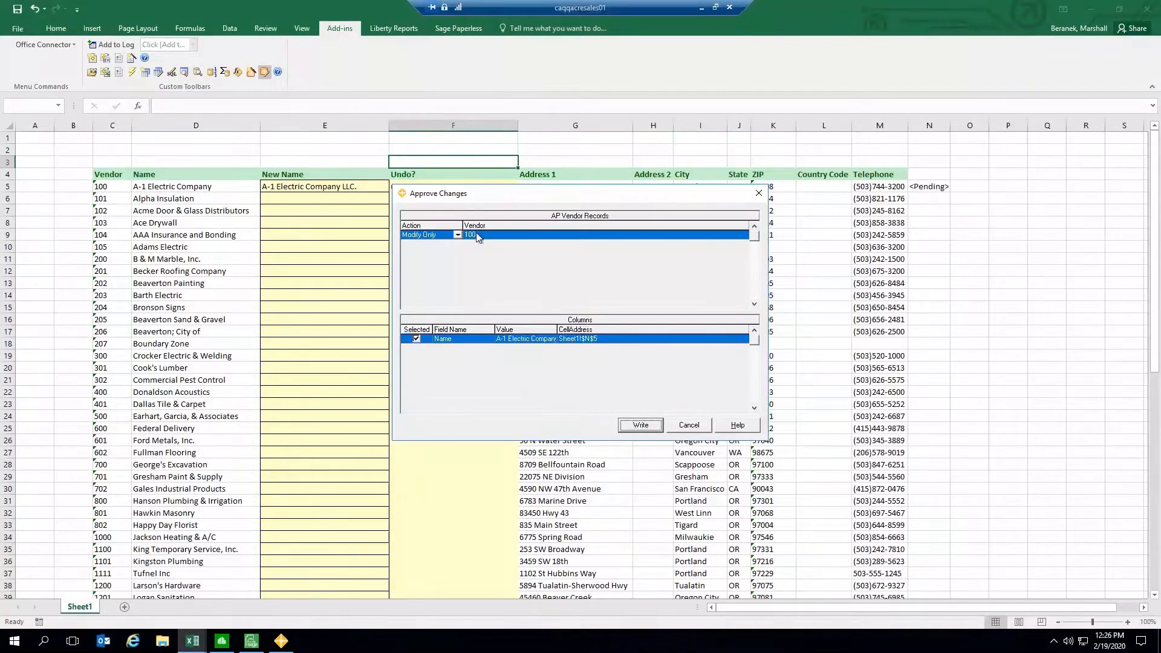
double_click(556, 332)
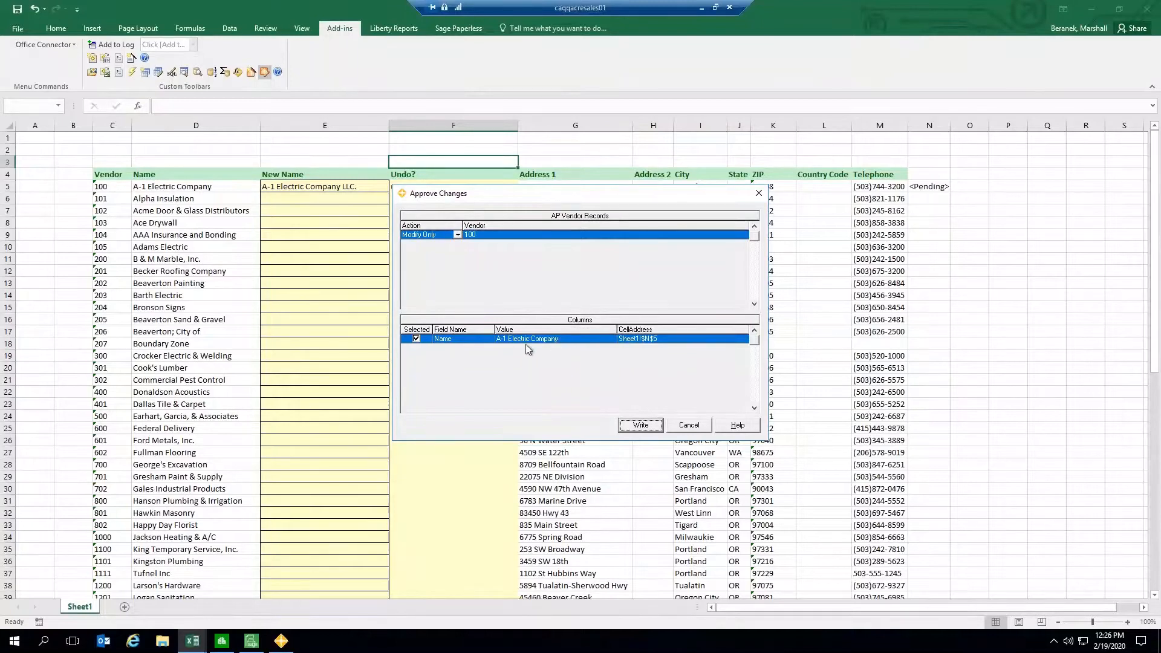
left_click(641, 425)
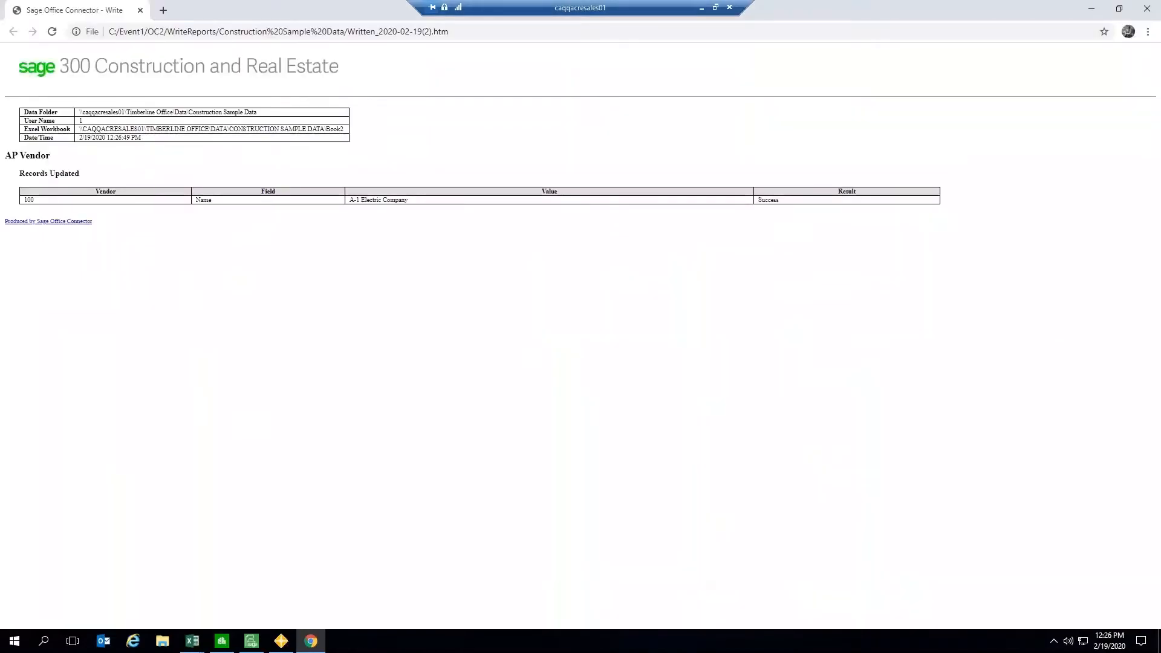
left_click(140, 10)
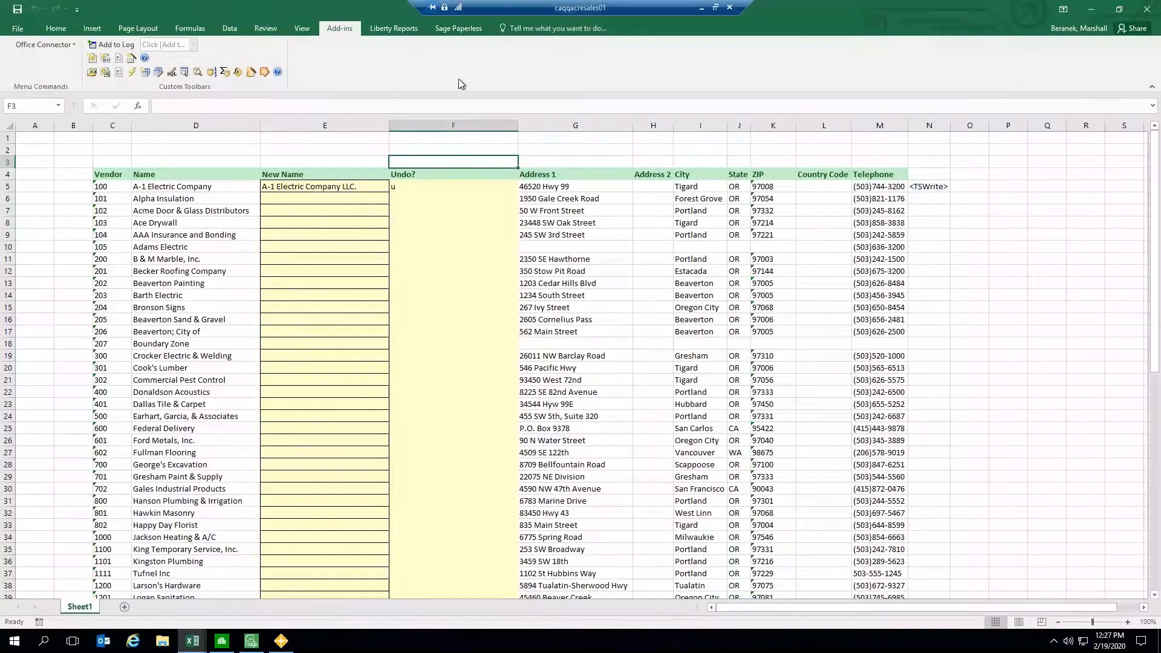
Step: Switch to Sage 300 and open vendor 100 in Accounts Payable Vendor Setup
left_click(206, 189)
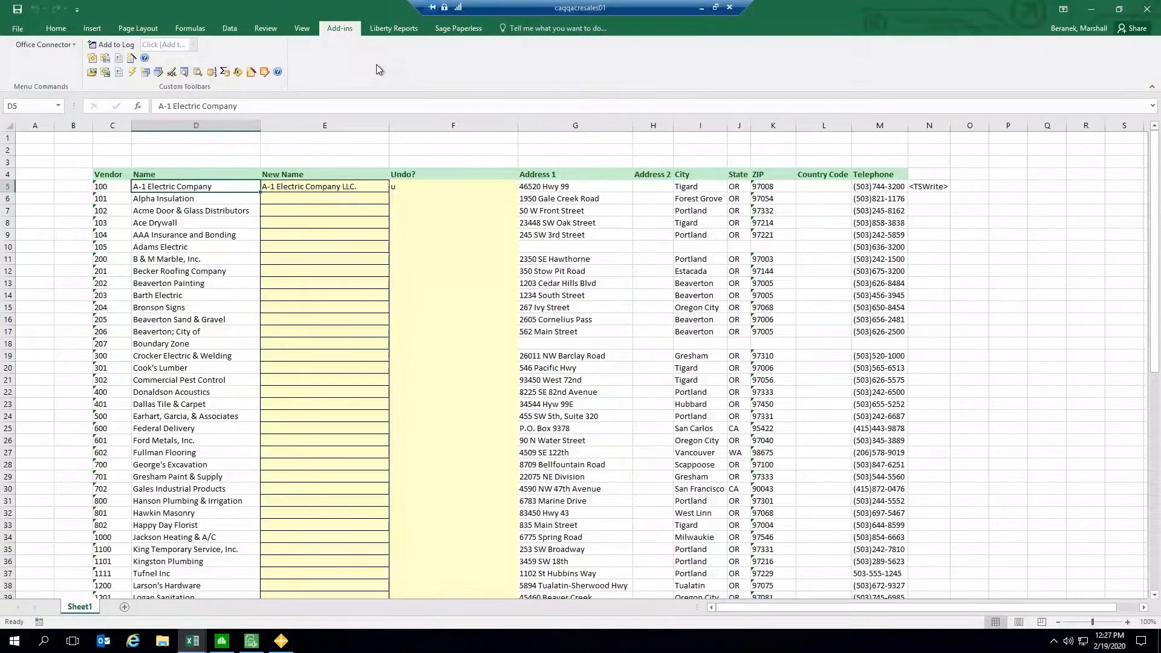
left_click(222, 640)
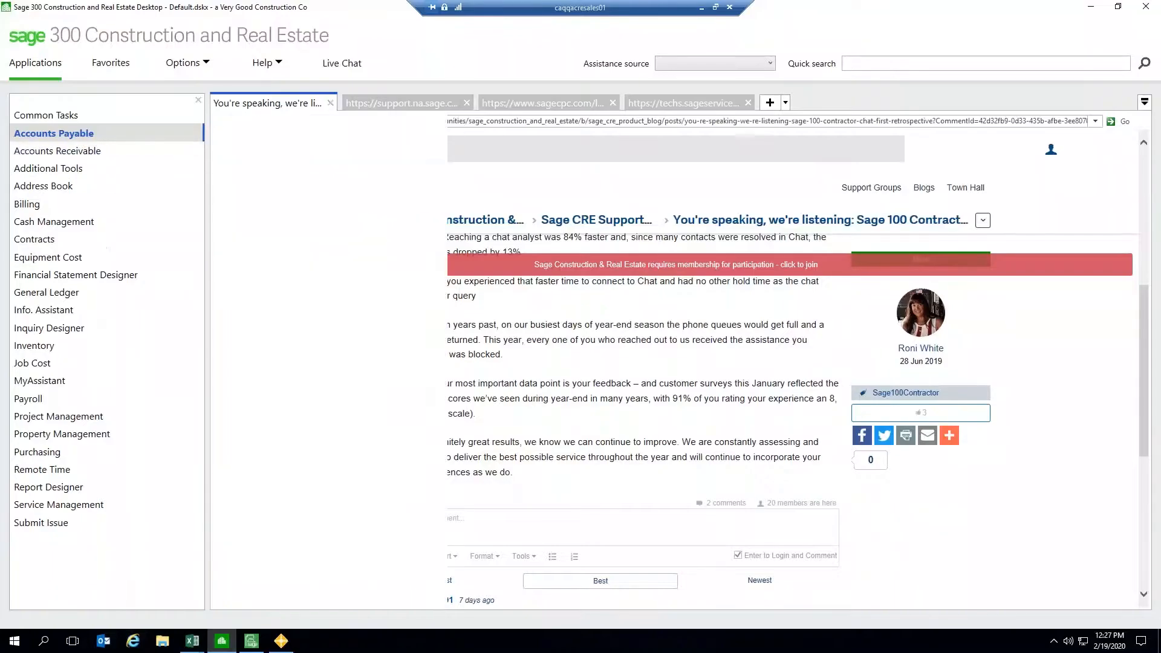
mouse_move(197, 139)
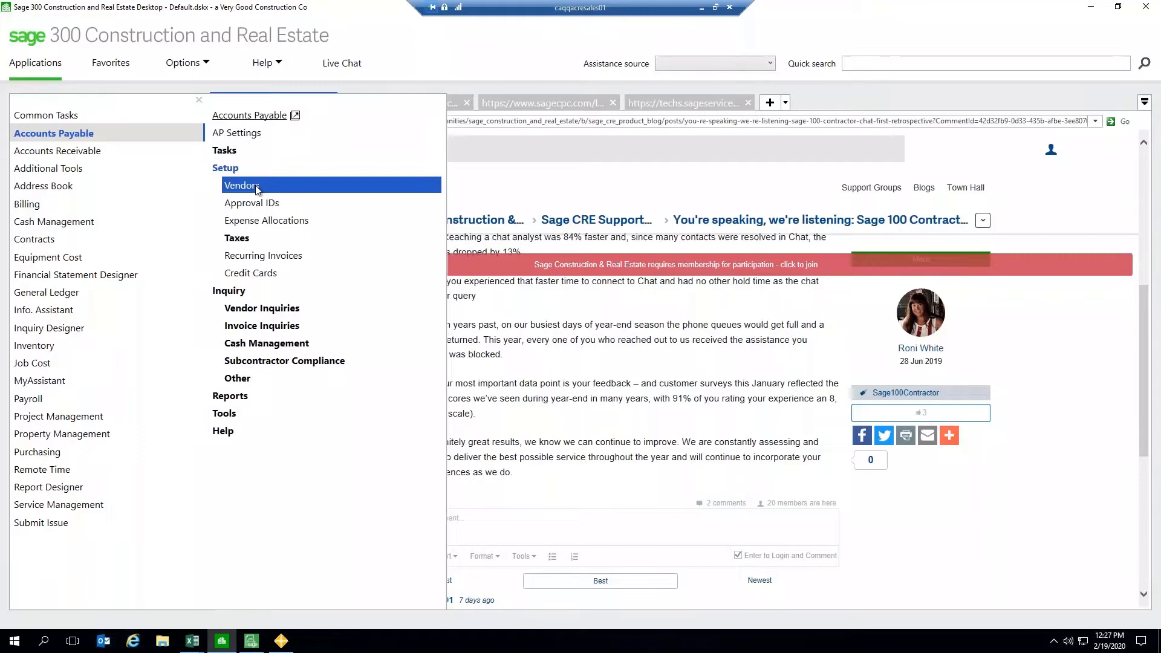
left_click(256, 188)
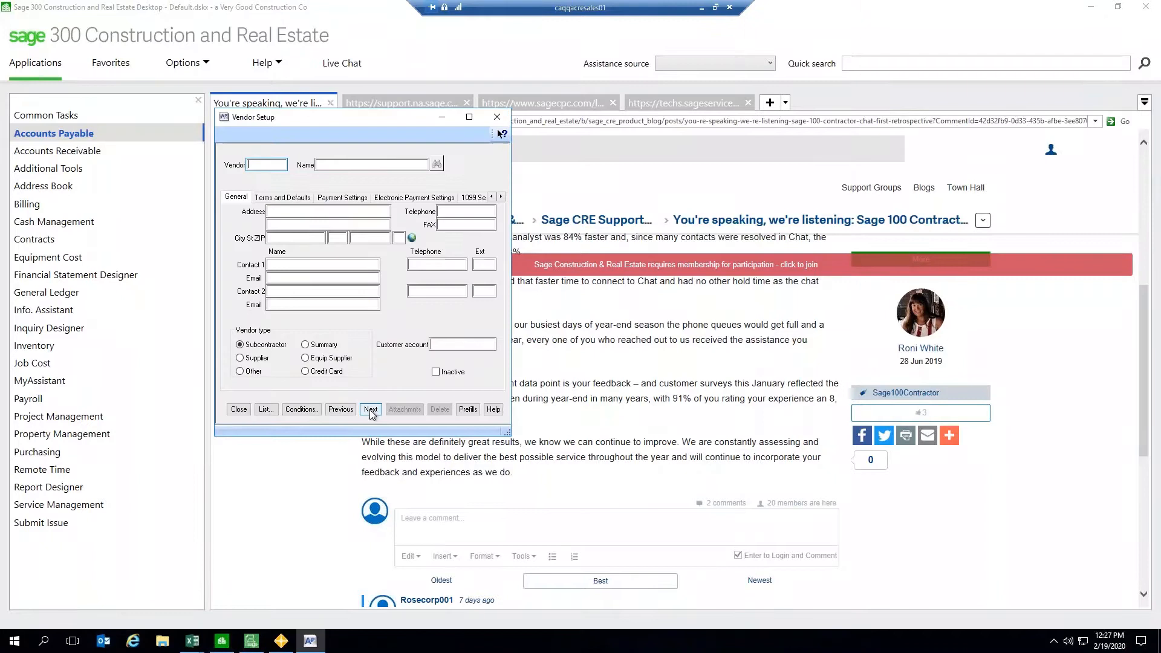
left_click(370, 409)
left_click(395, 165)
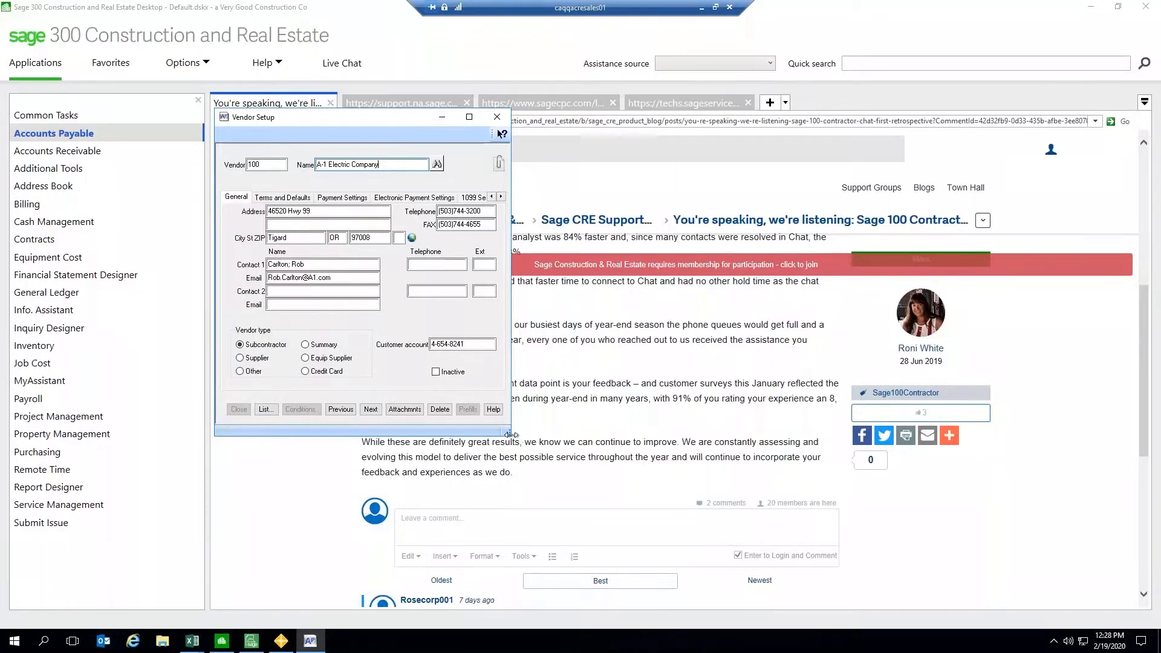
Step: Enlarge the Vendor Setup window to inspect vendor 100's name, then clear the vendor, close it and minimize Sage 300
left_click_drag(507, 433, 822, 568)
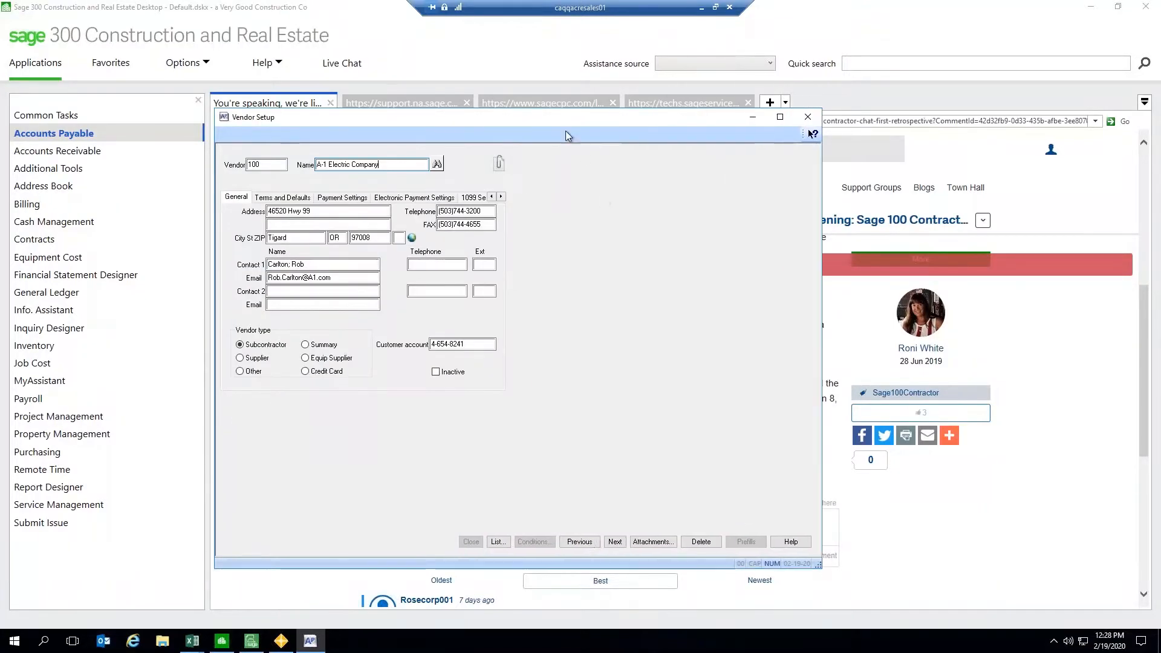
left_click_drag(555, 124, 654, 125)
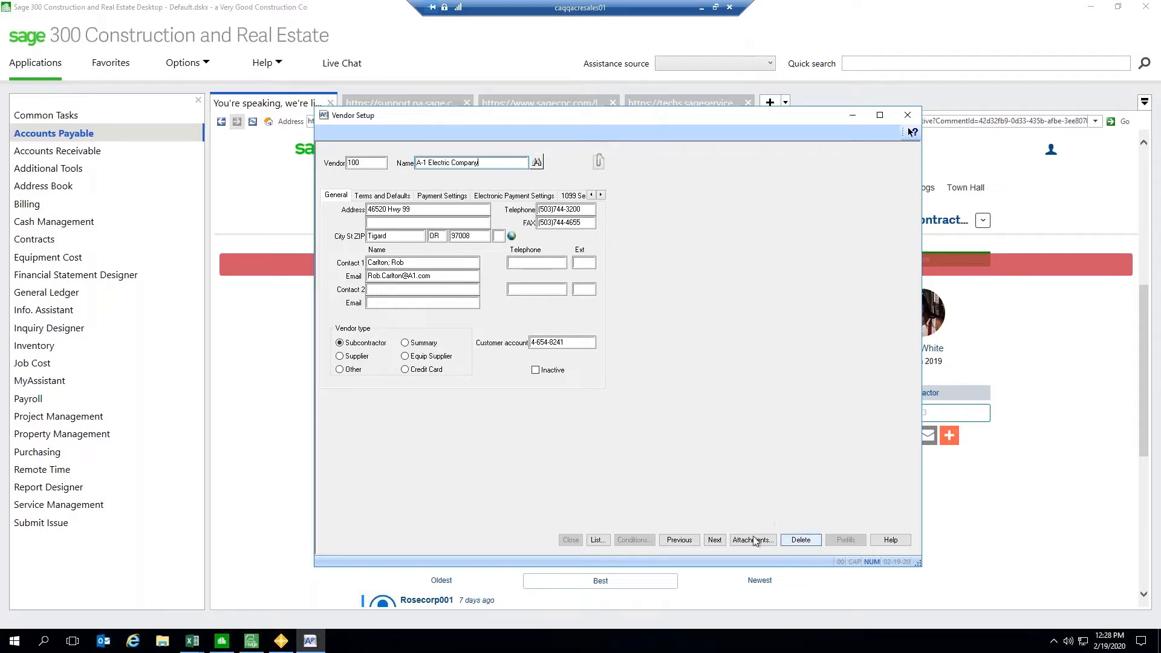
left_click(369, 164)
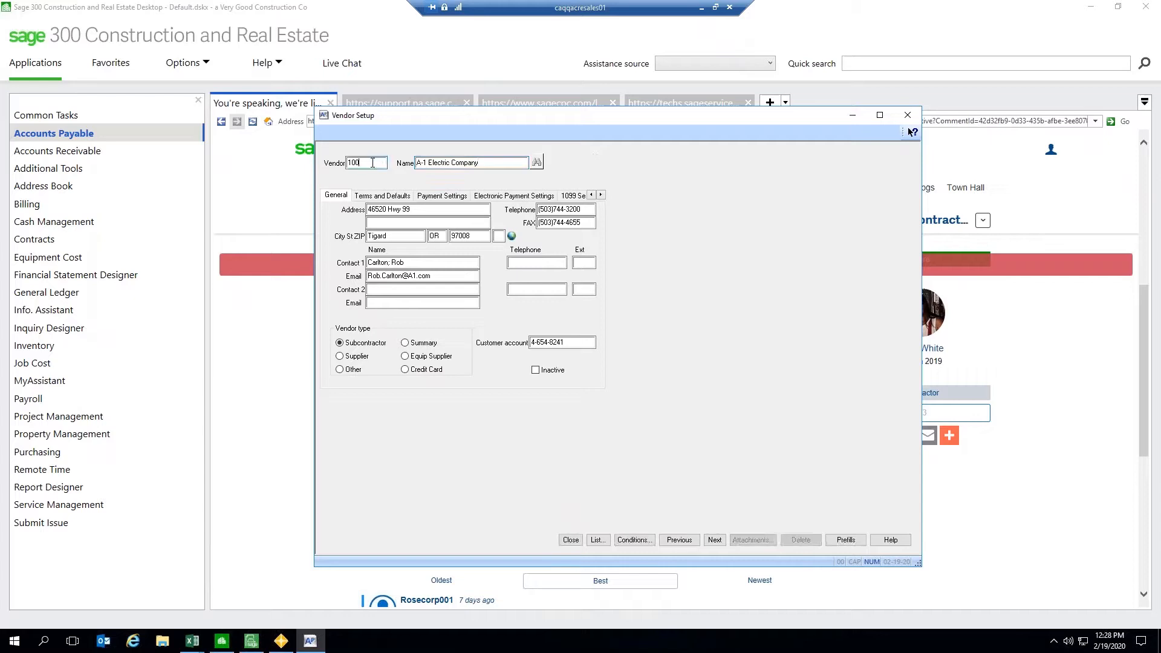
key("BackSpace")
key("BackSpace")
key("BackSpace")
left_click(908, 116)
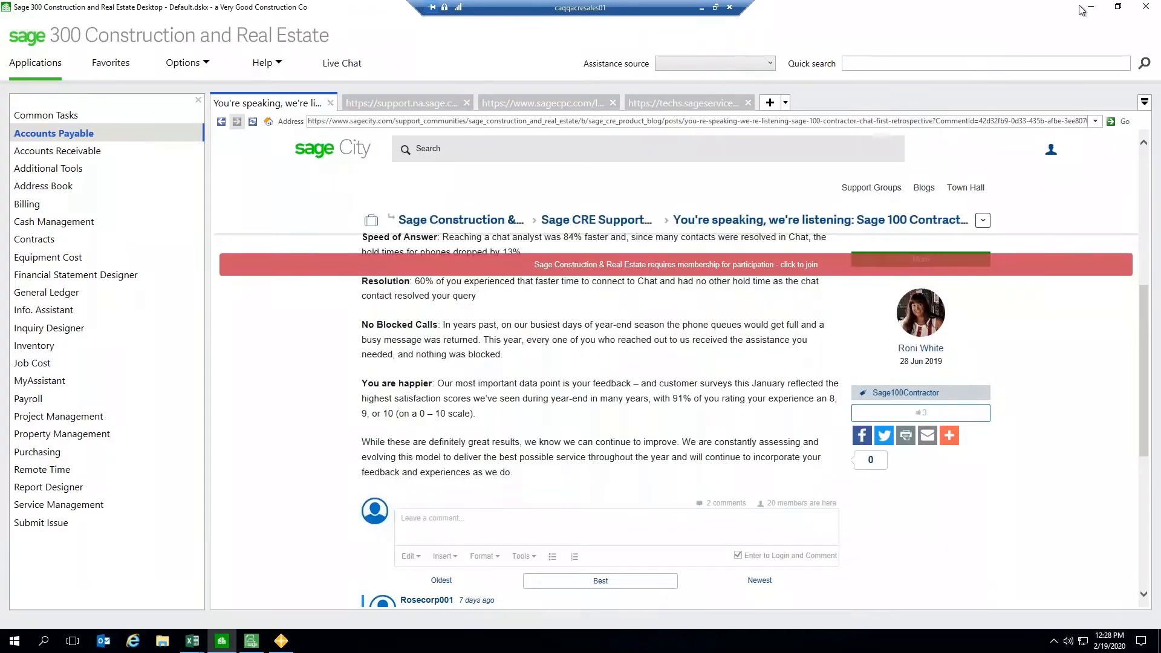
left_click(1092, 9)
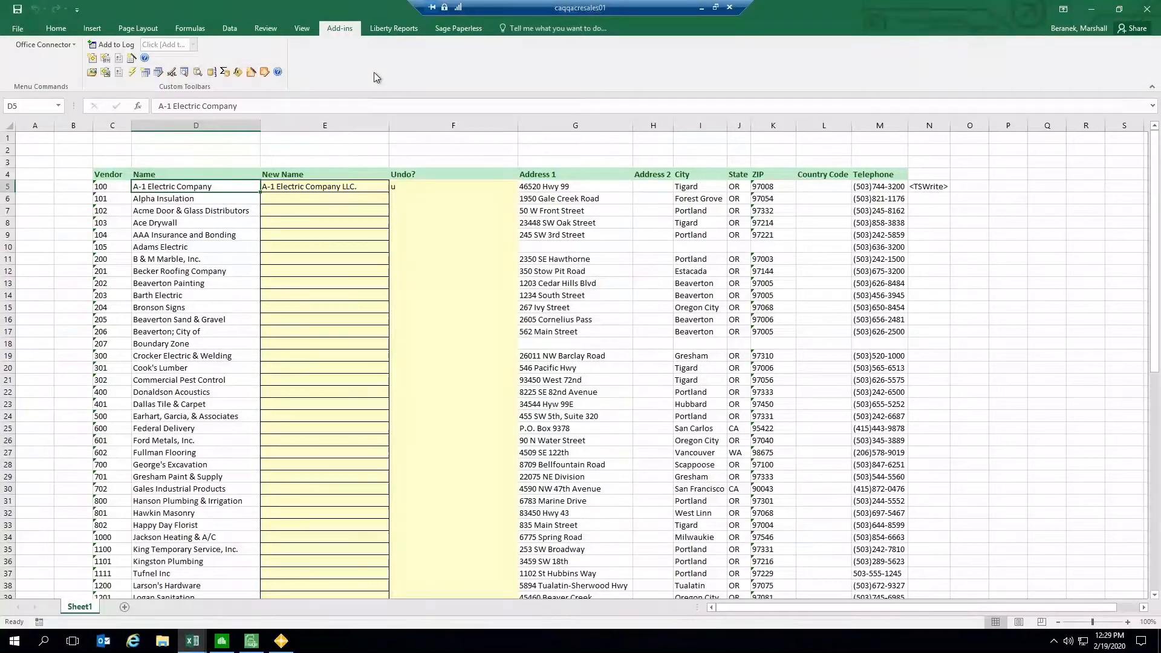
Step: Review vendor 100's New Name and Undo? cells, then minimize the workbook
left_click(299, 185)
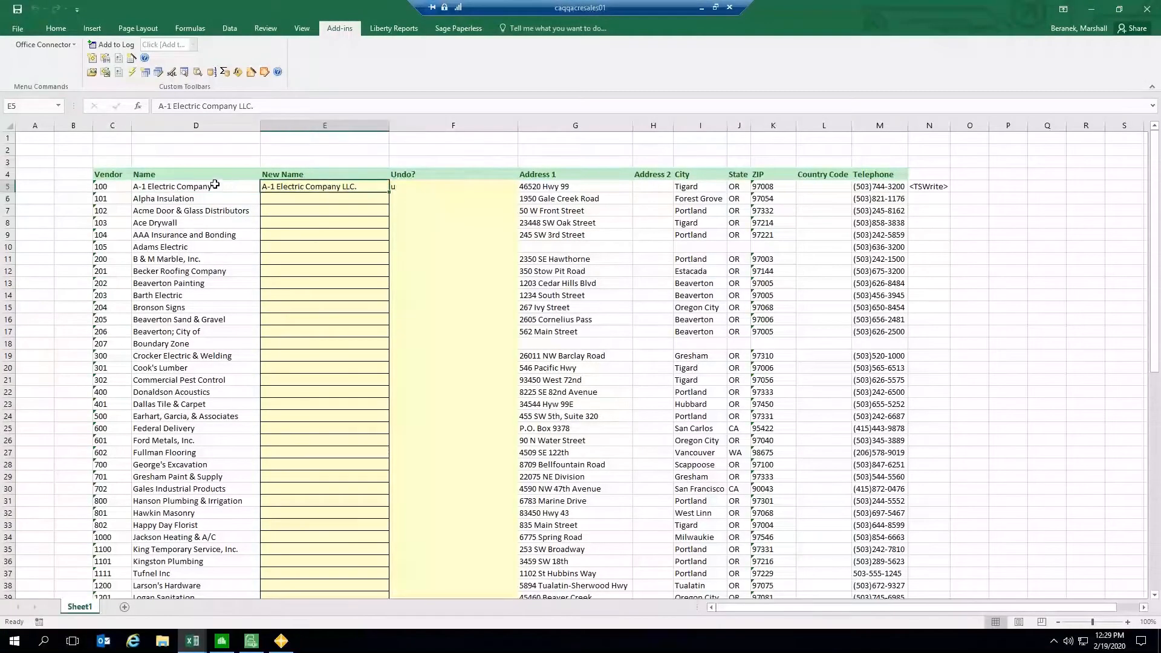
left_click(439, 185)
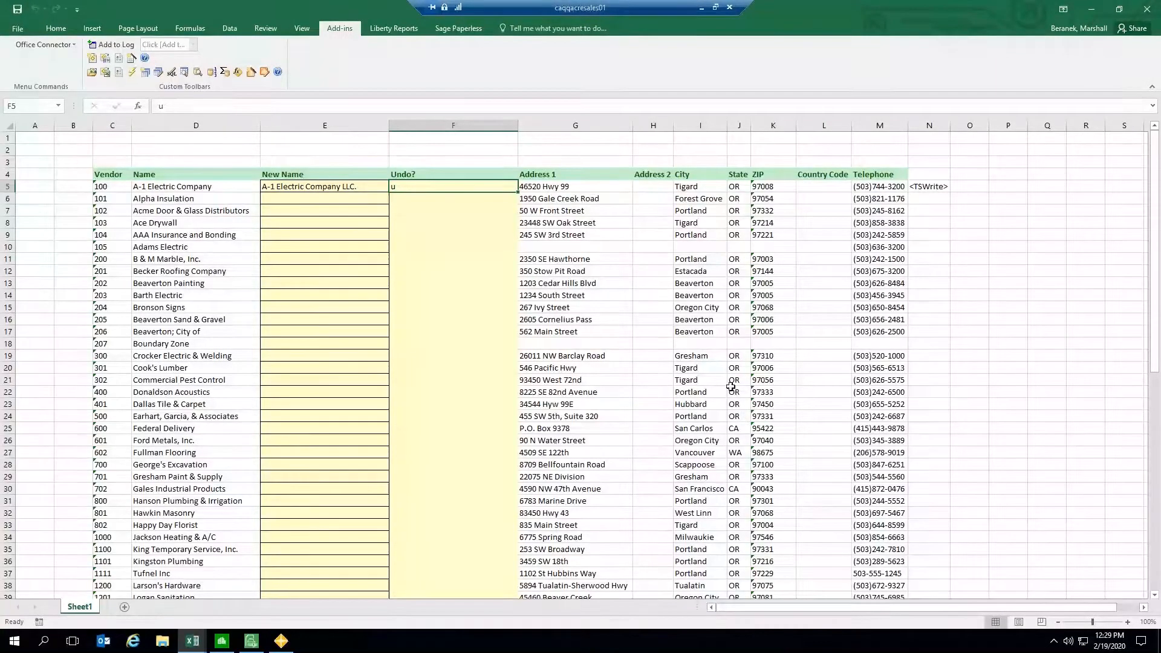
left_click(1091, 9)
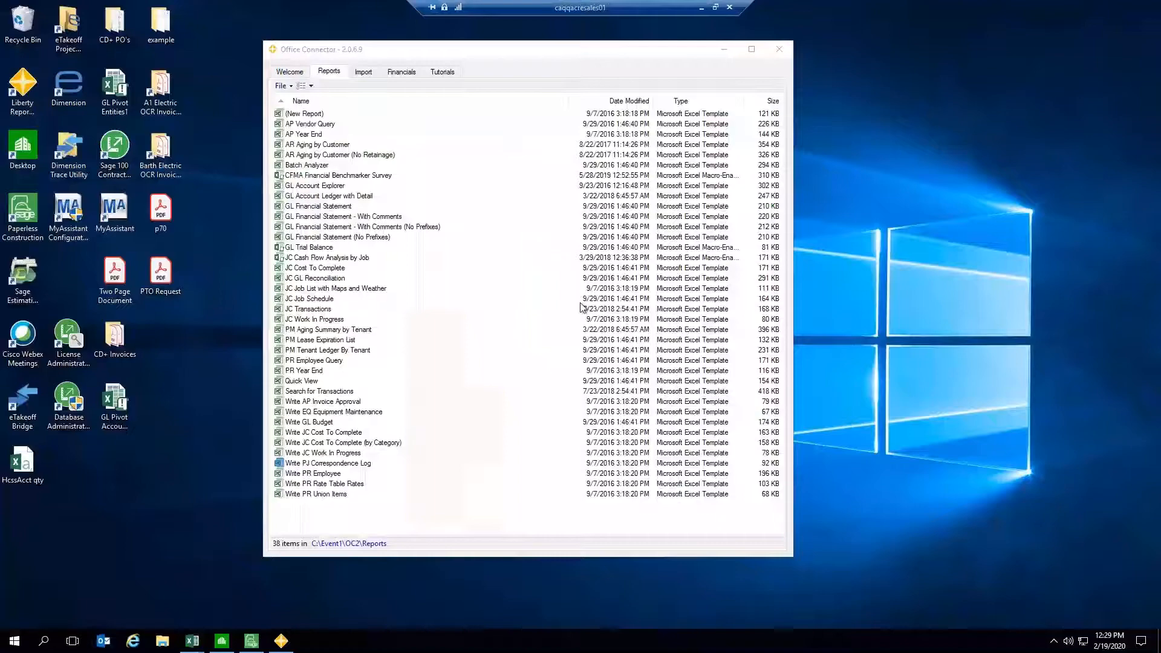
Step: Open the Write PR Employee template from the Office Connector report list
left_click_drag(431, 54, 430, 45)
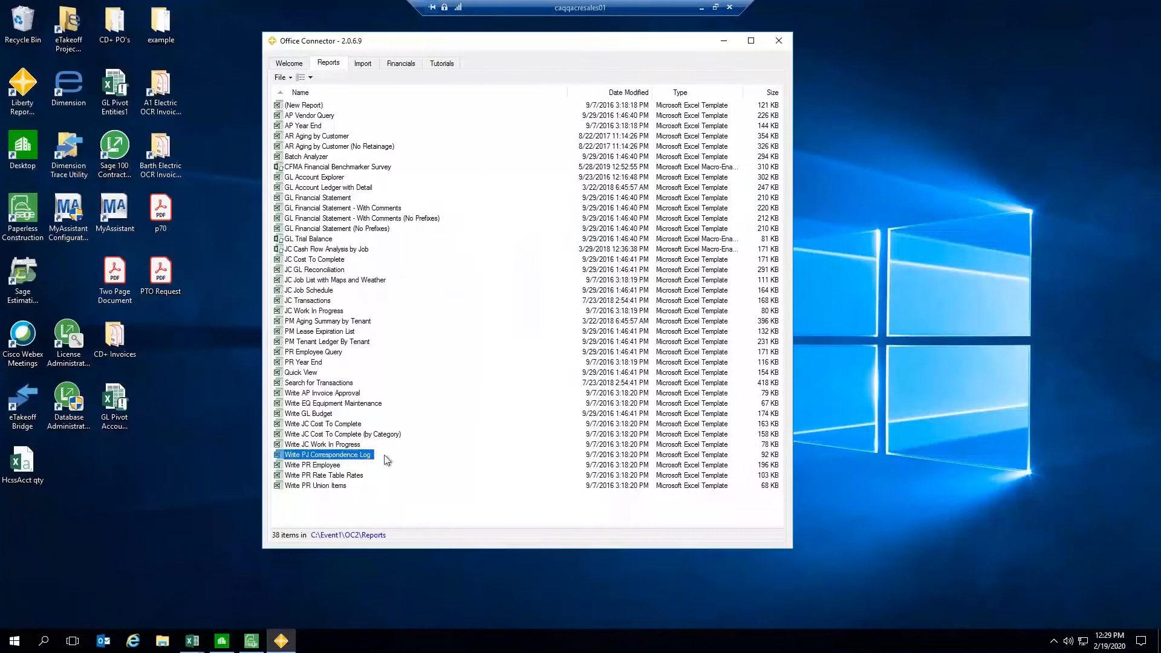
left_click(316, 466)
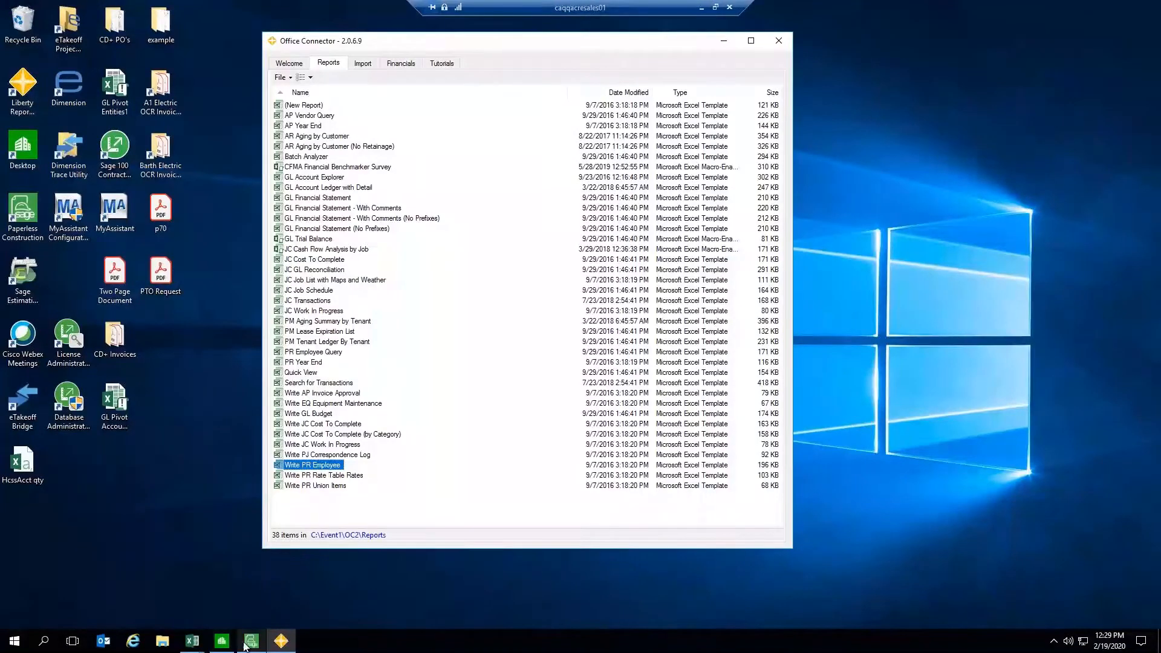
mouse_move(191, 643)
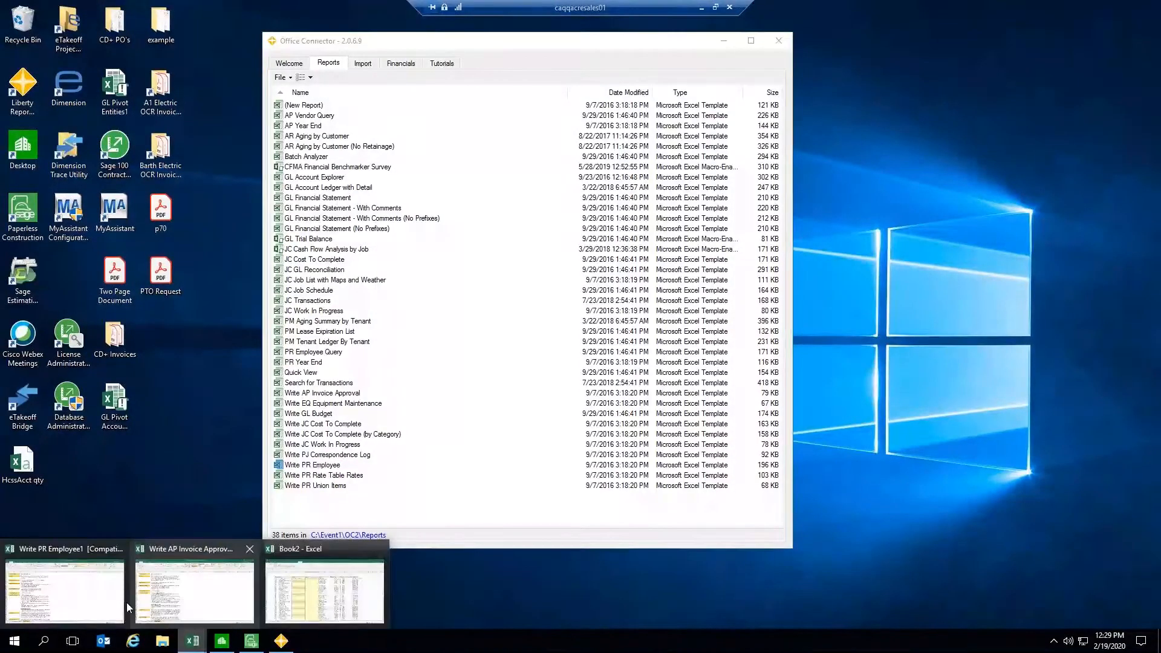
left_click(103, 597)
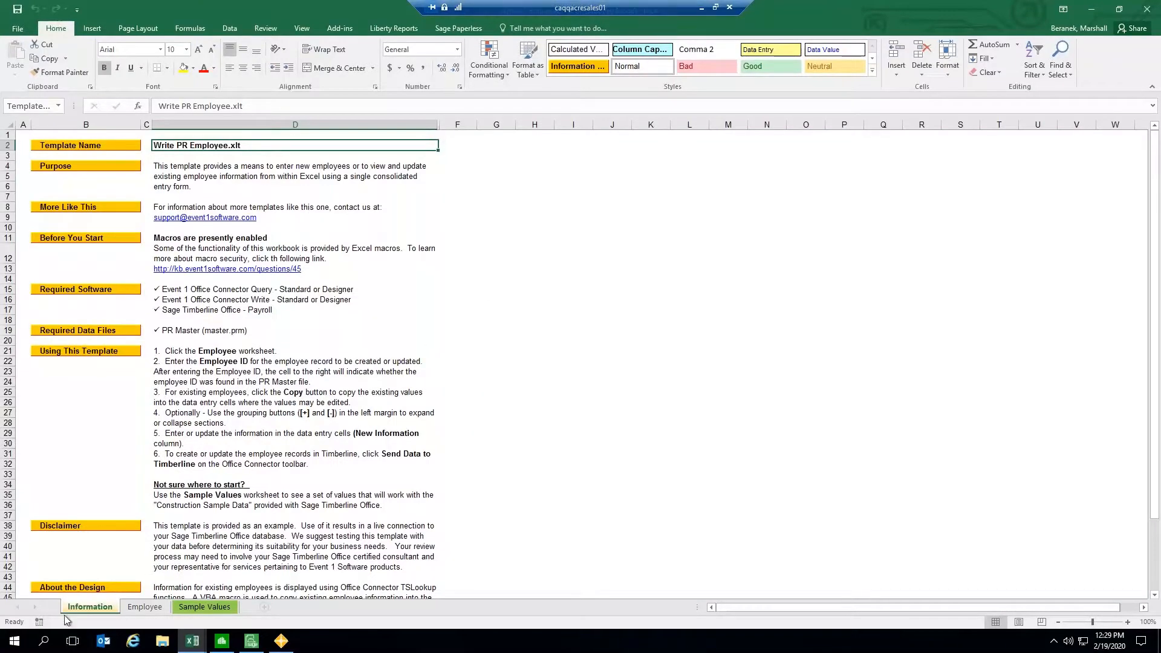
Step: Read the template's purpose and disclaimer notes, then switch to the Employee worksheet
left_click(193, 171)
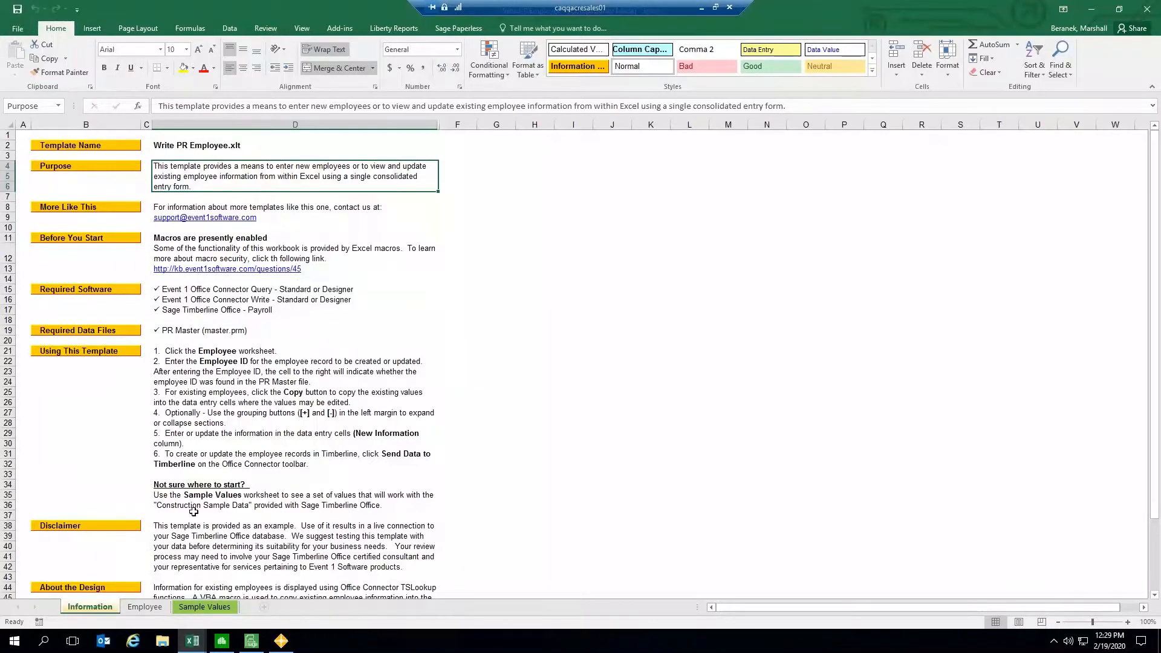
left_click(194, 554)
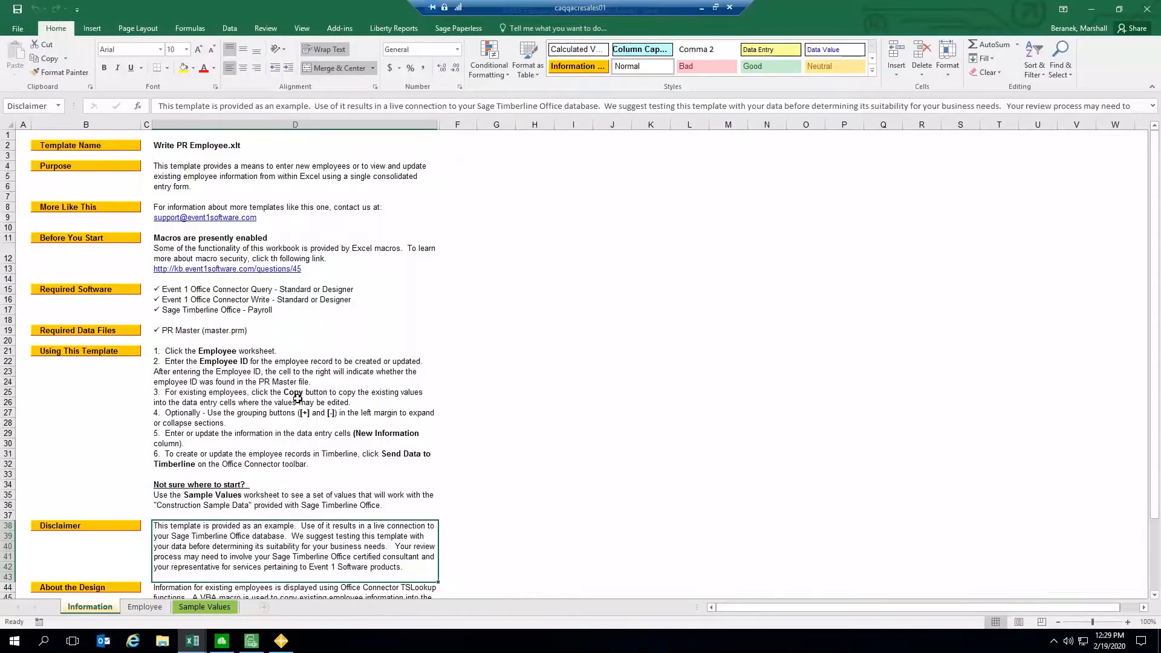
left_click(145, 607)
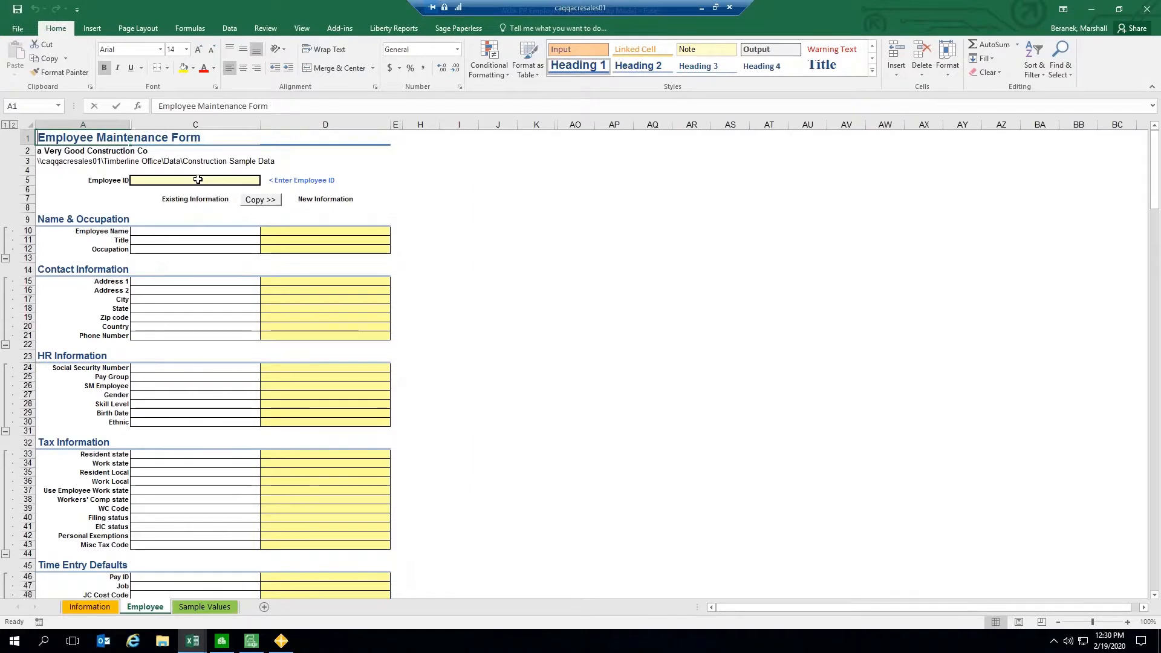
Step: Enter employee ID 117 in the Employee ID field
type("117")
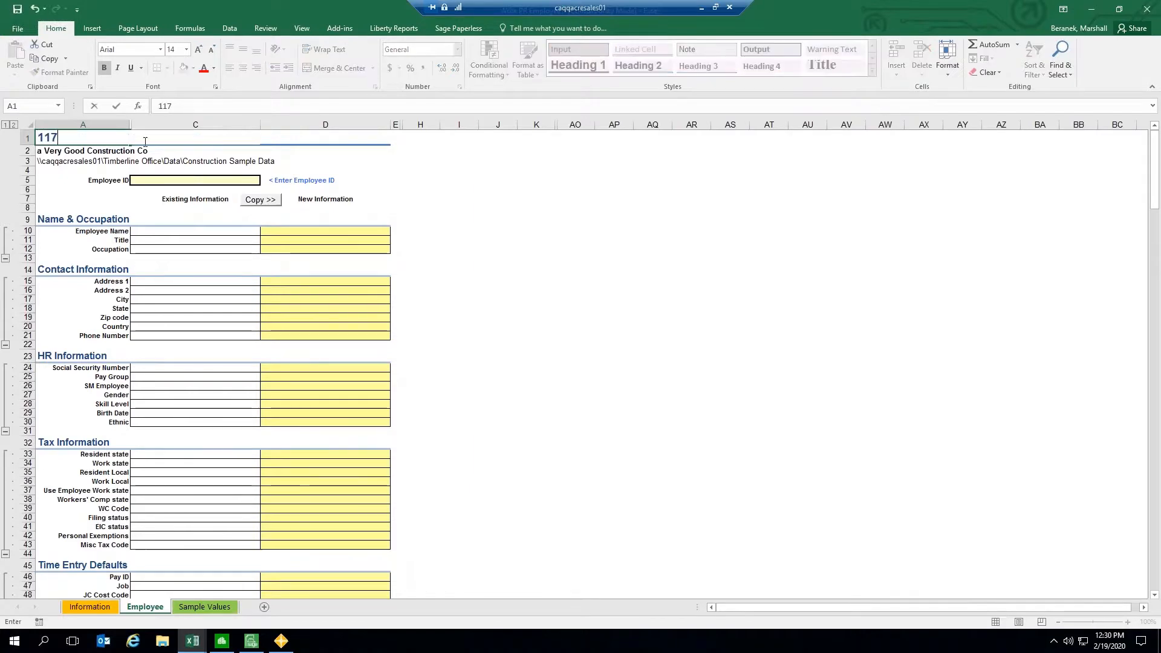
left_click(166, 179)
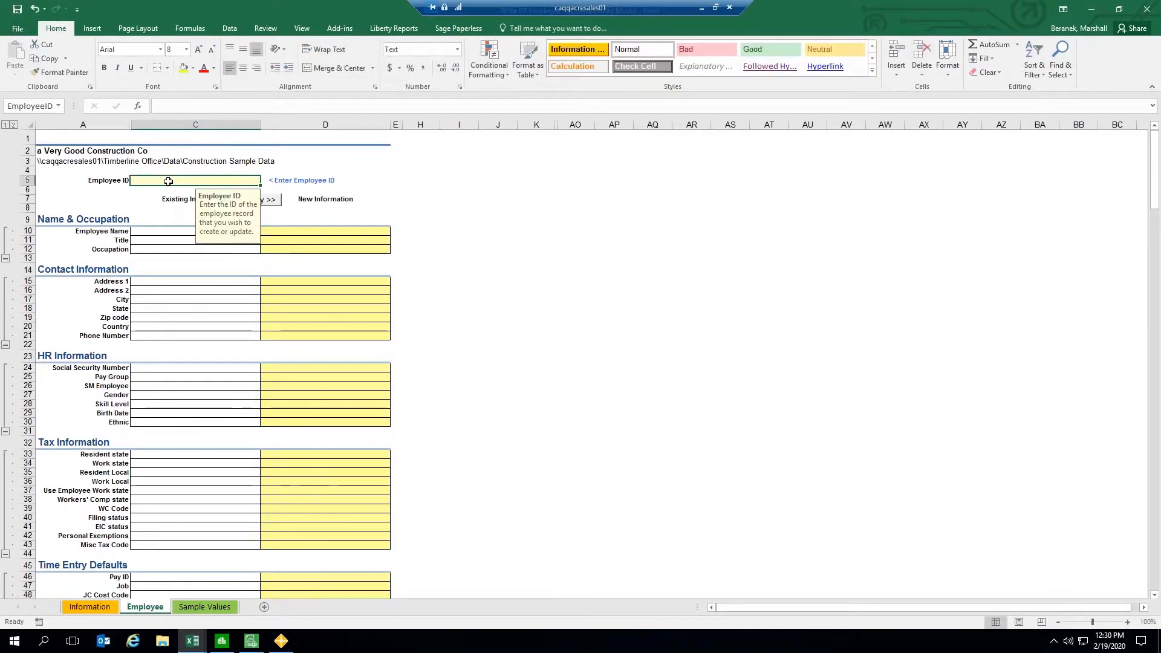
type("117")
key("Return")
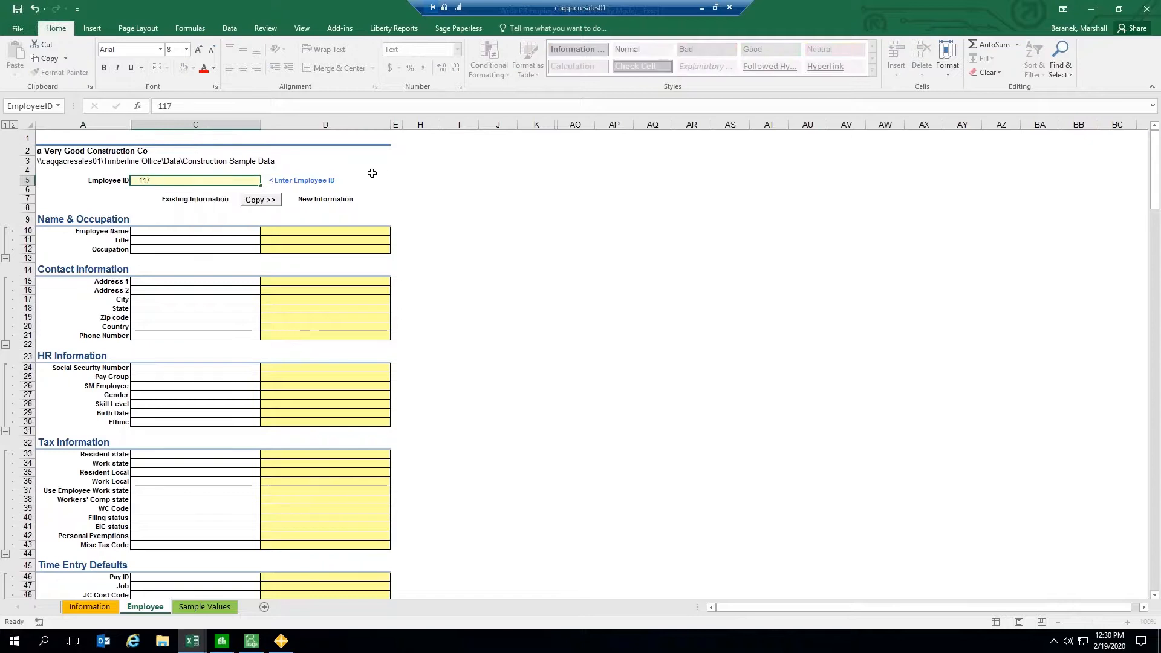
Step: Try to copy employee 117's existing information into the New Information column, declining the replace
left_click(260, 199)
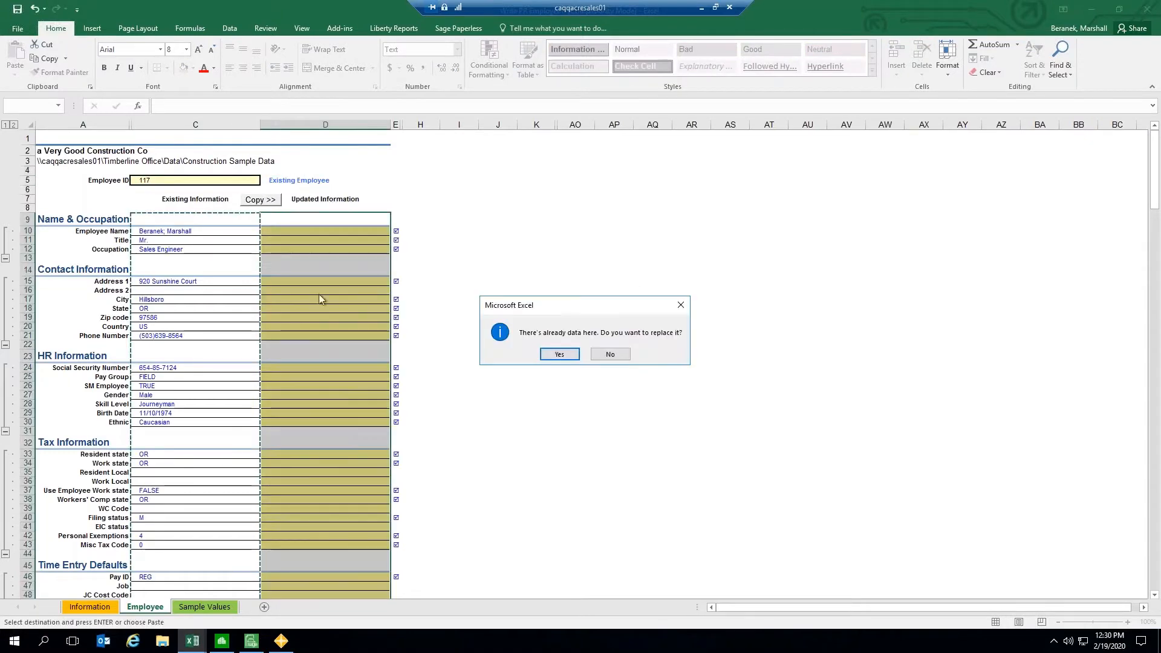
left_click(610, 354)
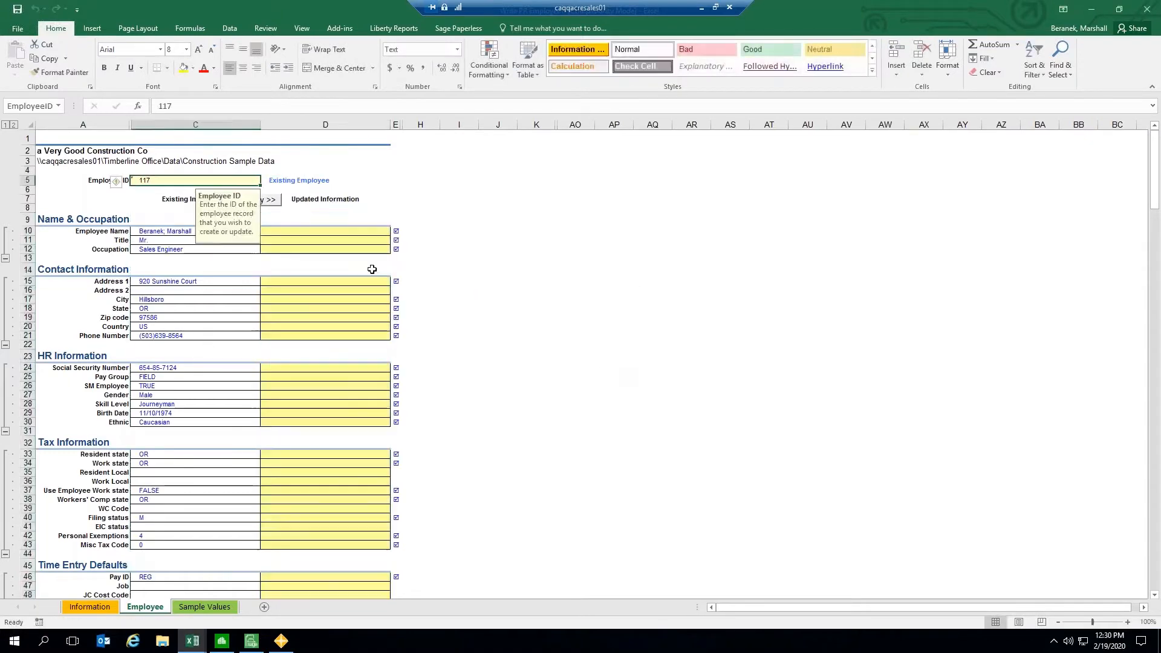
Step: Inspect the TSLookup formulas in the Existing Information cells and the New Information column range
left_click(181, 125)
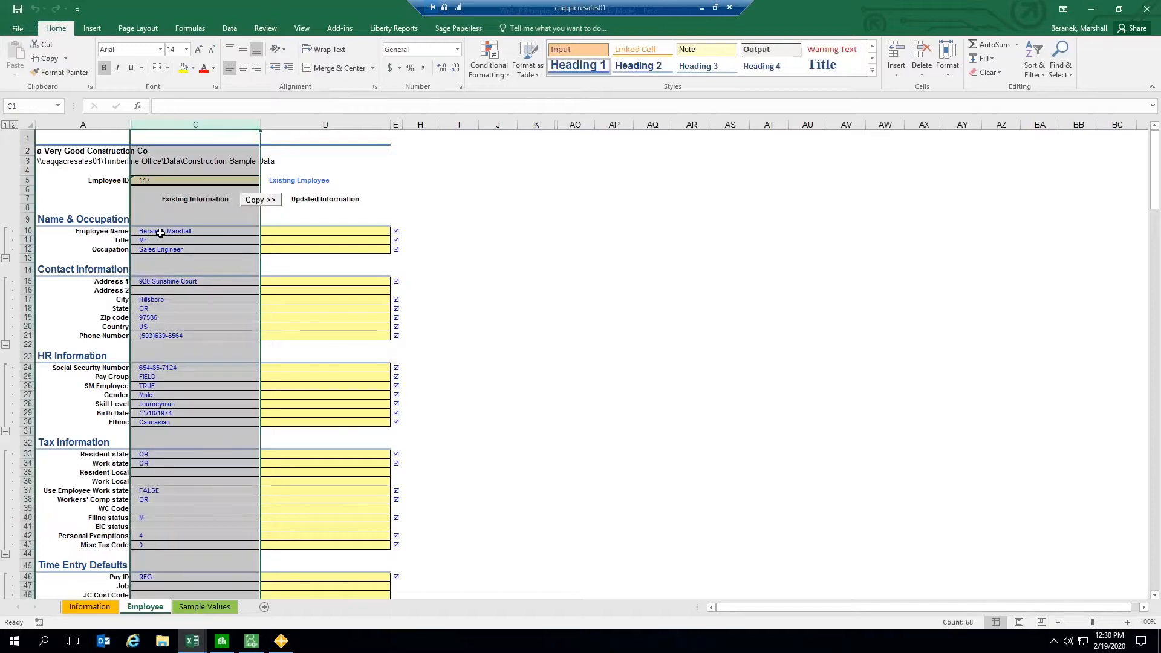
left_click(204, 232)
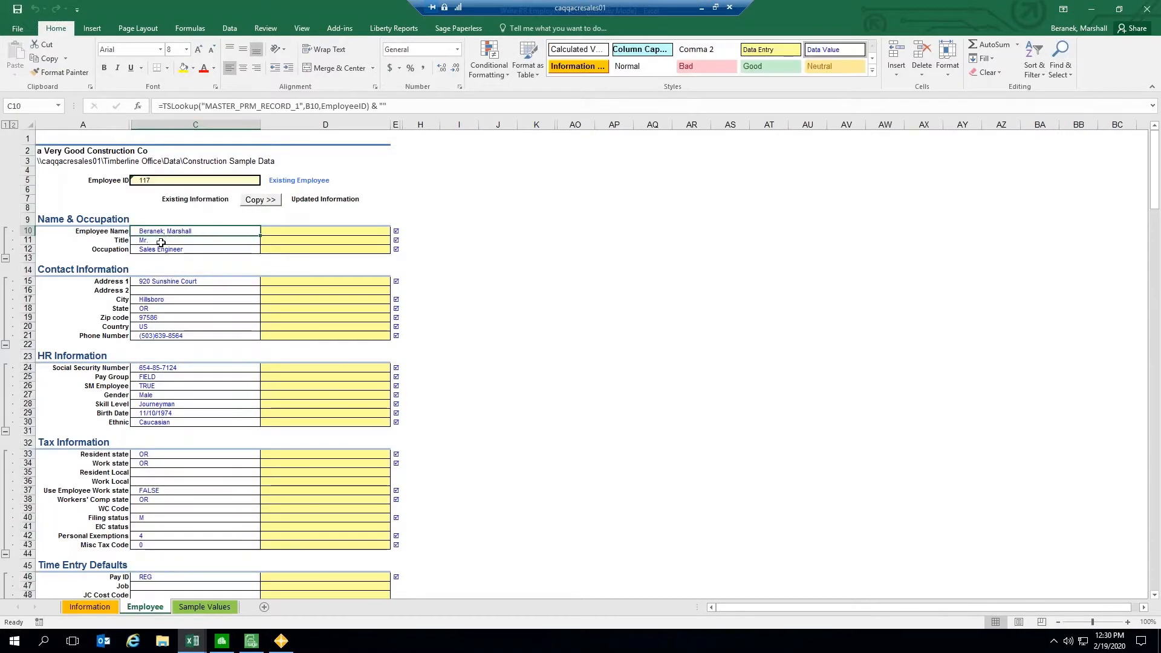
left_click(207, 249)
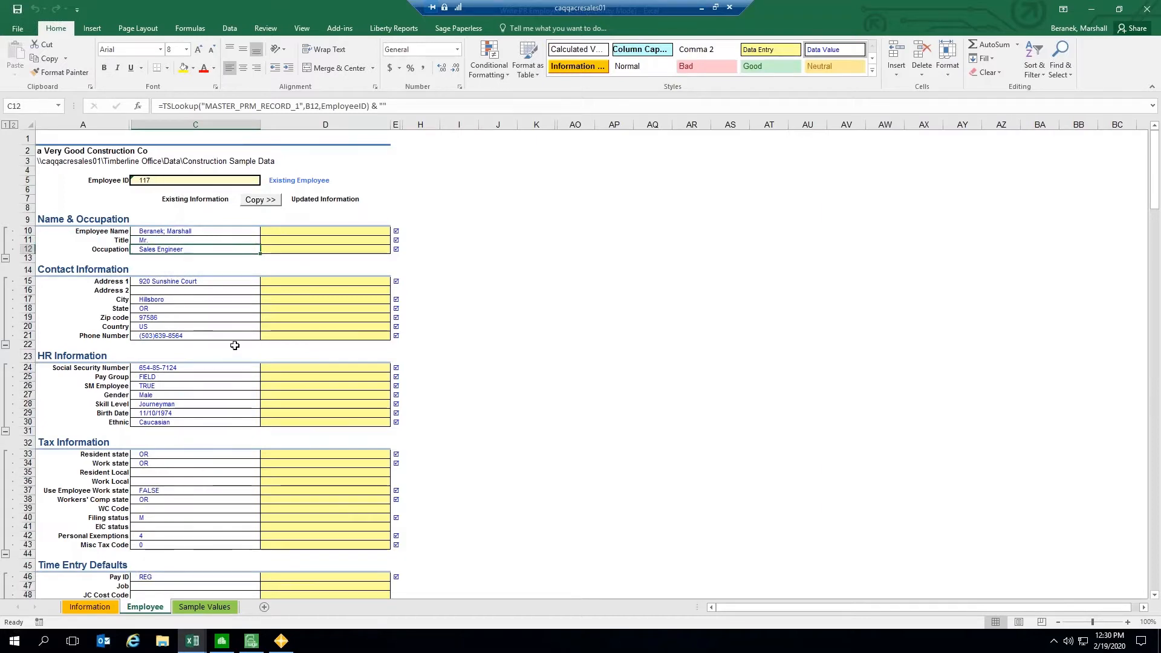
left_click(209, 282)
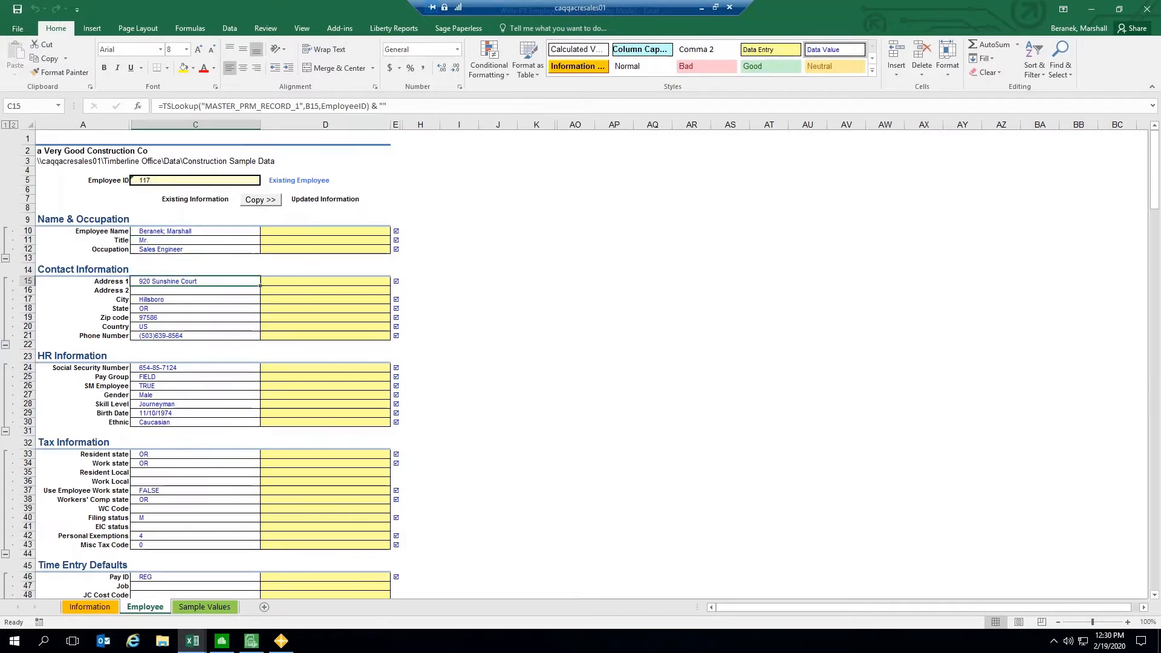
left_click(228, 290)
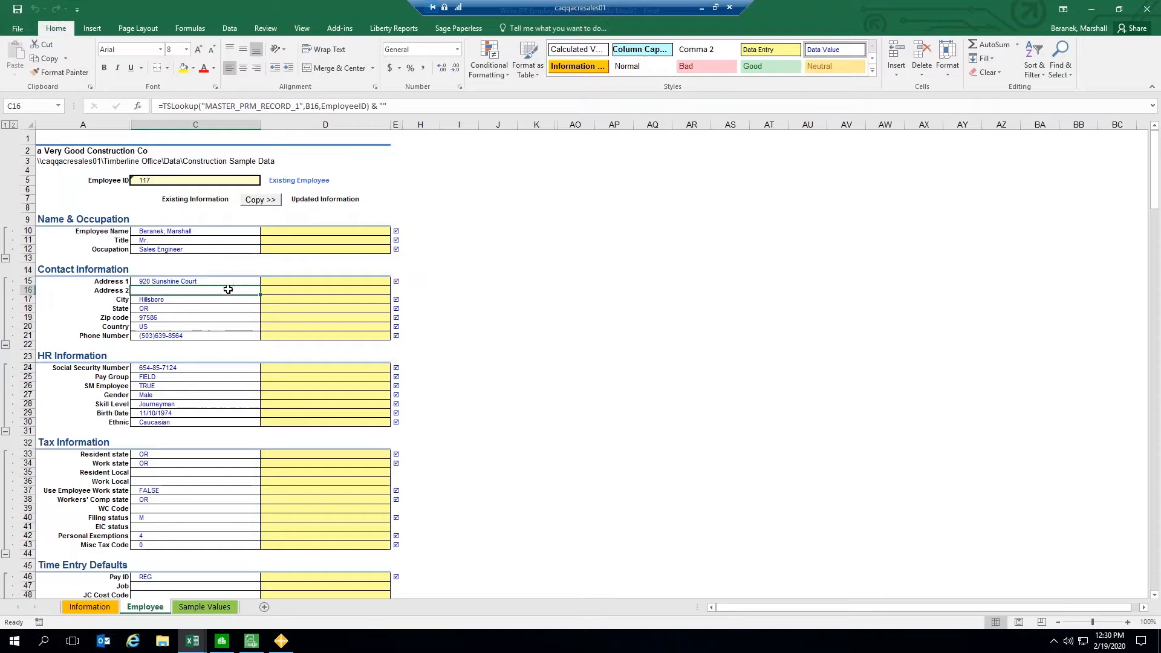
left_click(279, 282)
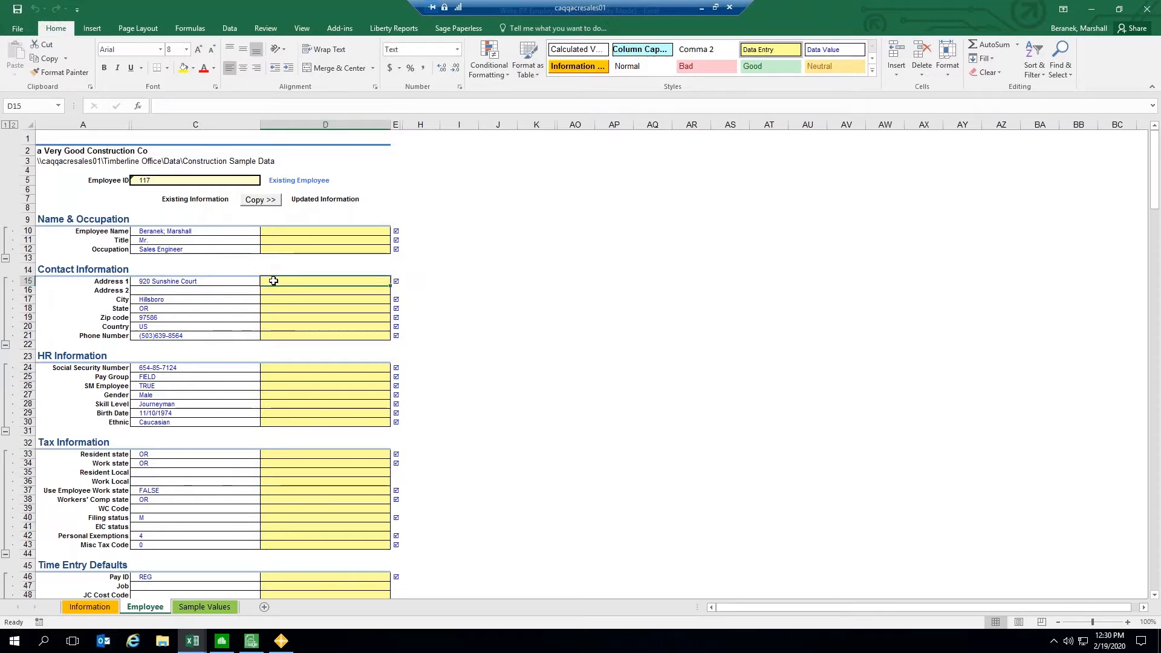
left_click(323, 123)
left_click_drag(291, 232, 281, 545)
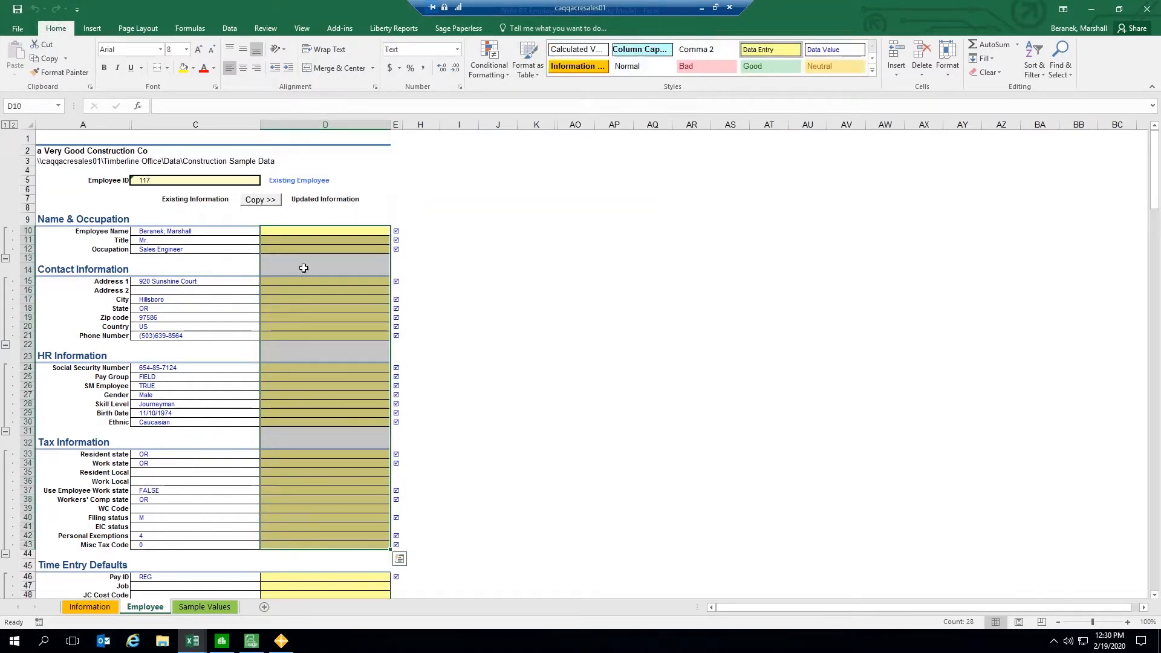
left_click(310, 230)
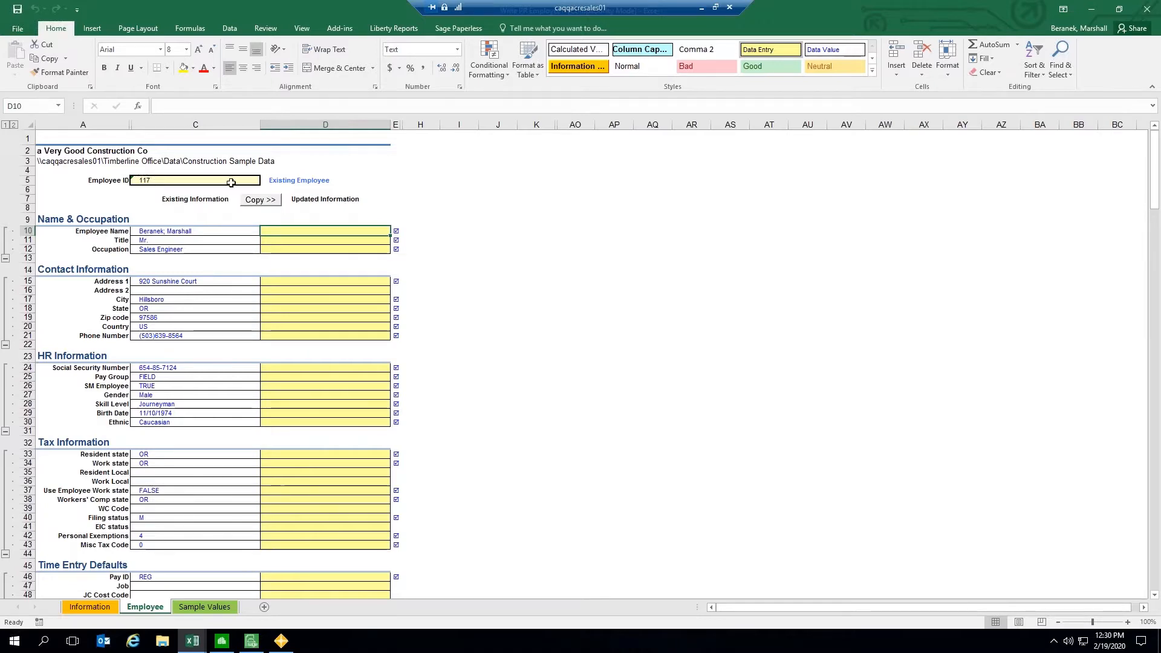
Step: Change the employee ID to 9999 for a new employee and inspect the status formula beside it
left_click(179, 180)
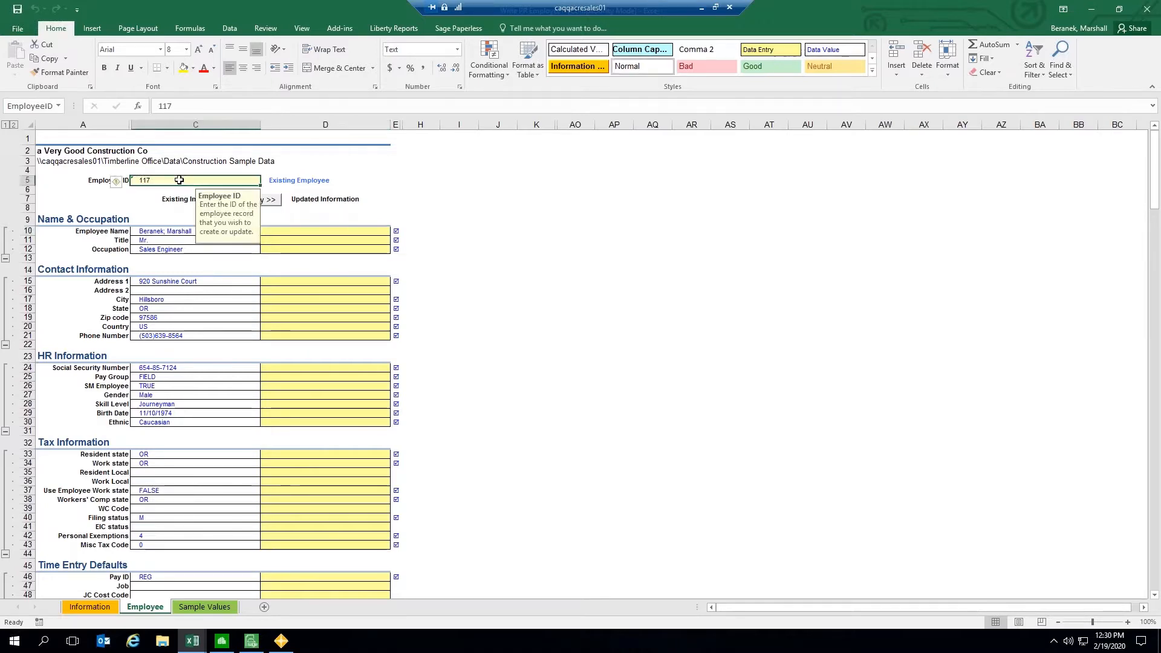
type("9999")
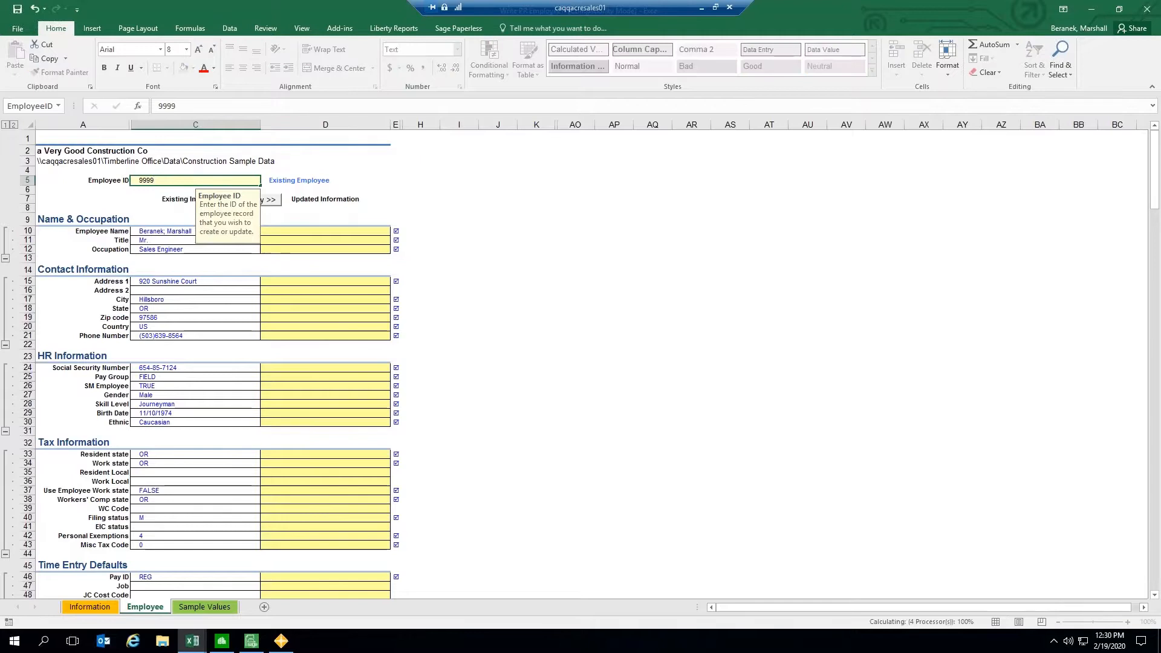
key("Return")
left_click(609, 359)
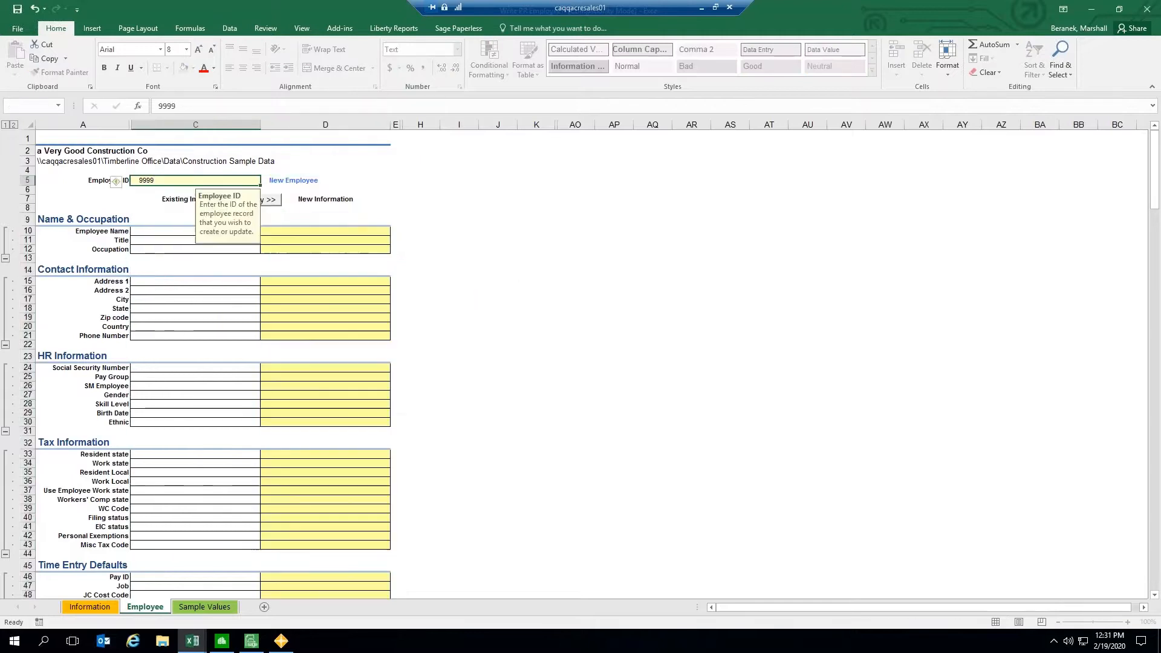
left_click(280, 180)
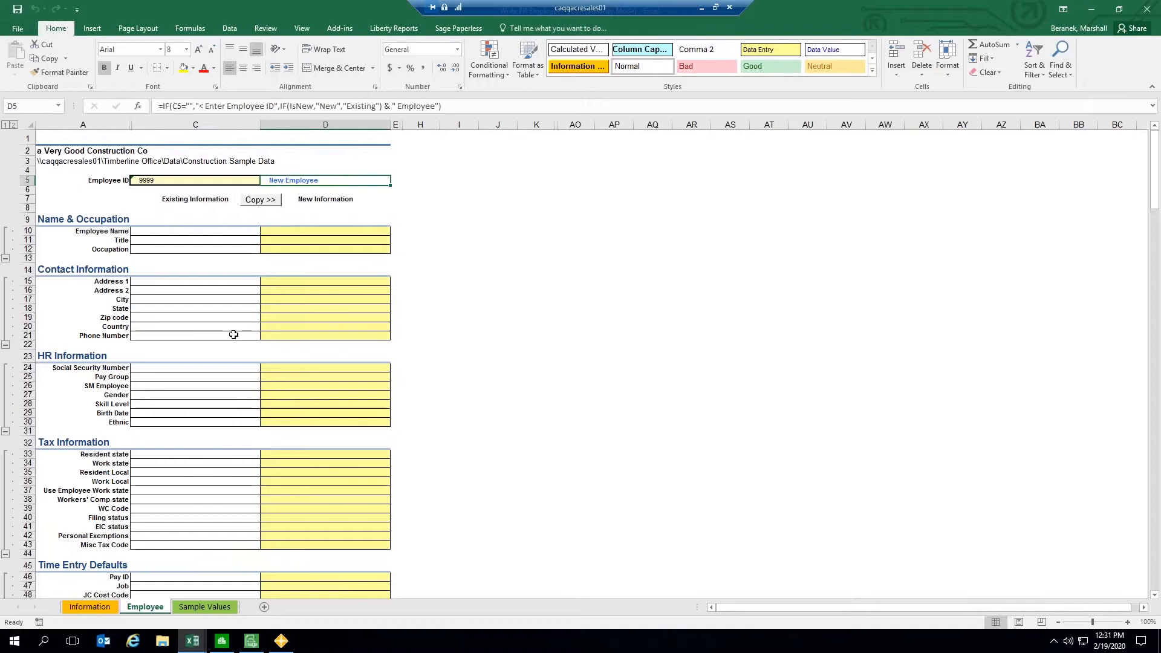
left_click(439, 193)
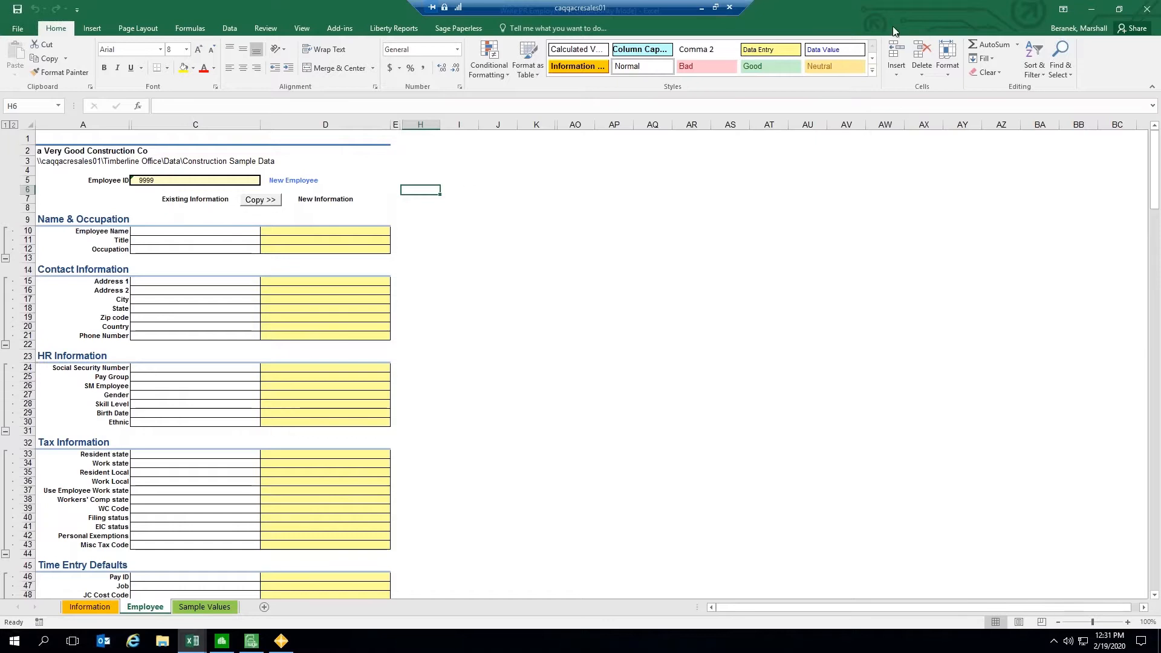
Step: Open the Write AP Invoice Approval template and go to its Unapproved worksheet
left_click(1088, 8)
left_click_drag(470, 45, 468, 53)
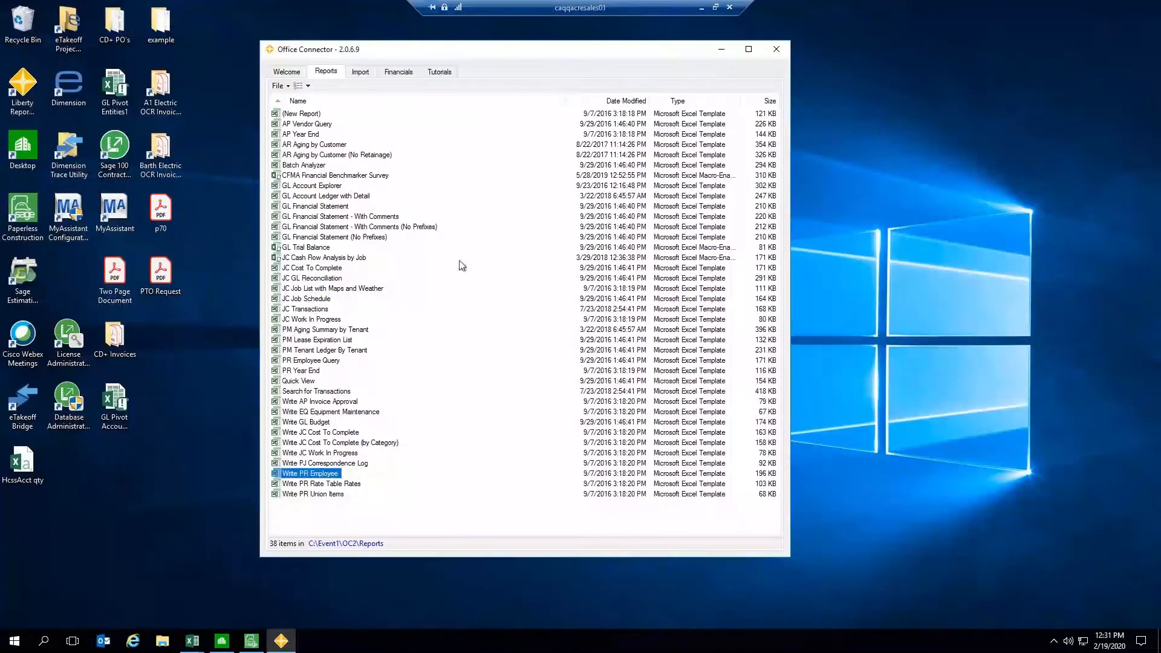
left_click(315, 402)
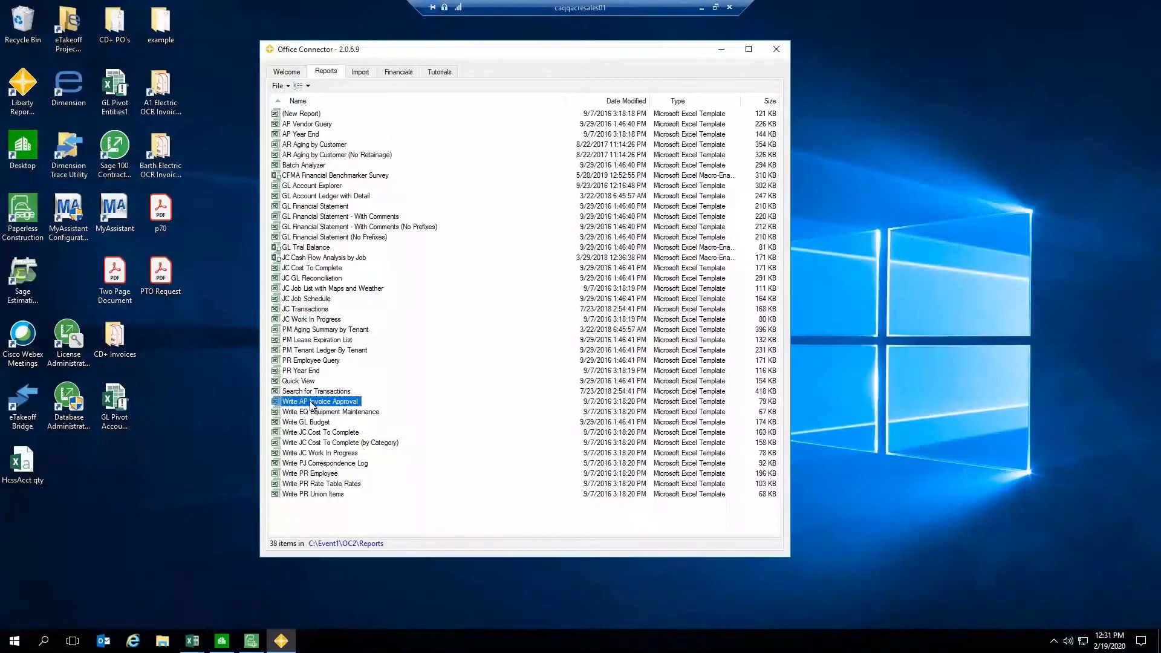
left_click(193, 641)
left_click(208, 605)
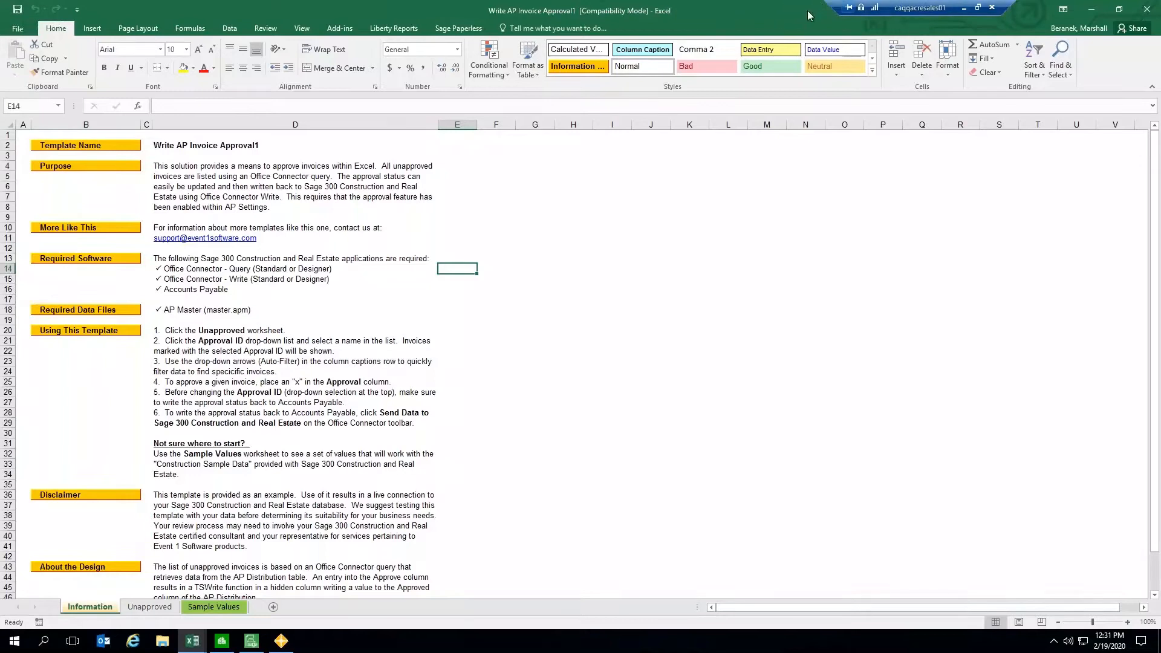
left_click(158, 607)
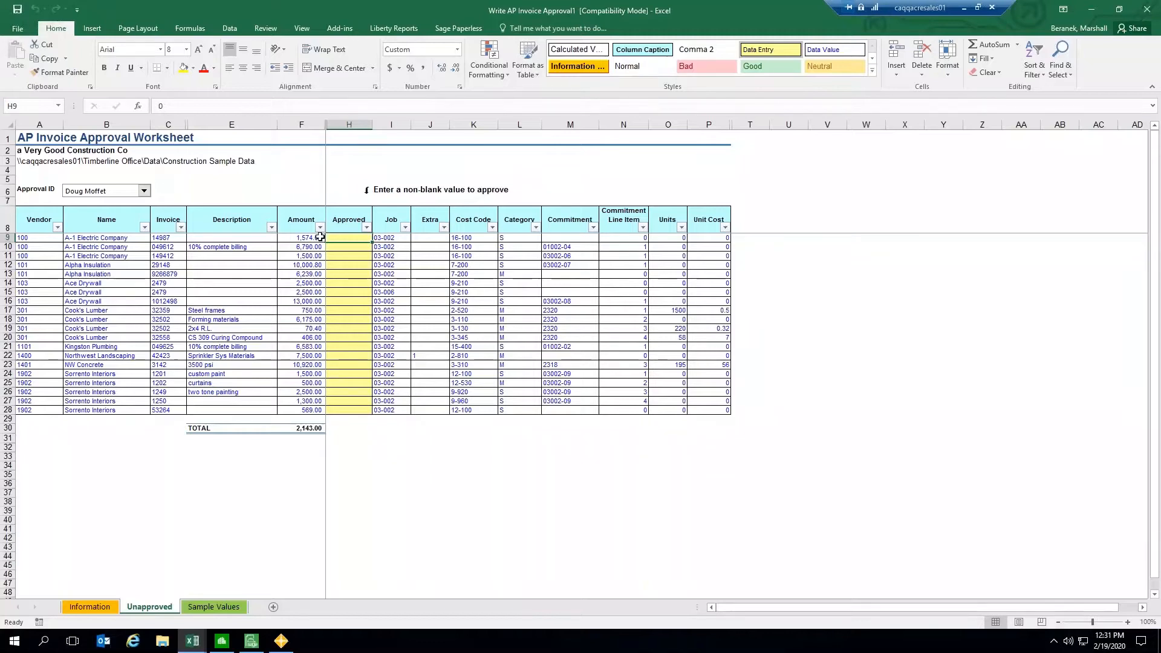
Step: Approve the first two A-1 Electric Company invoices by entering a in the Approved column
left_click_drag(346, 237, 338, 411)
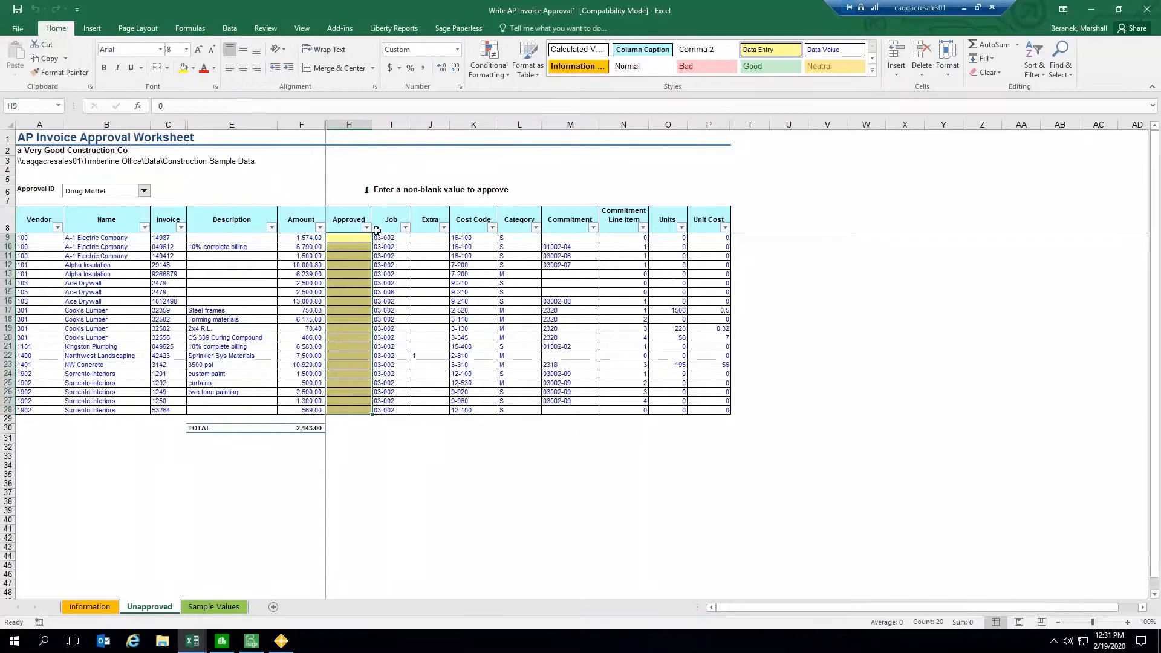
left_click(351, 241)
type("a")
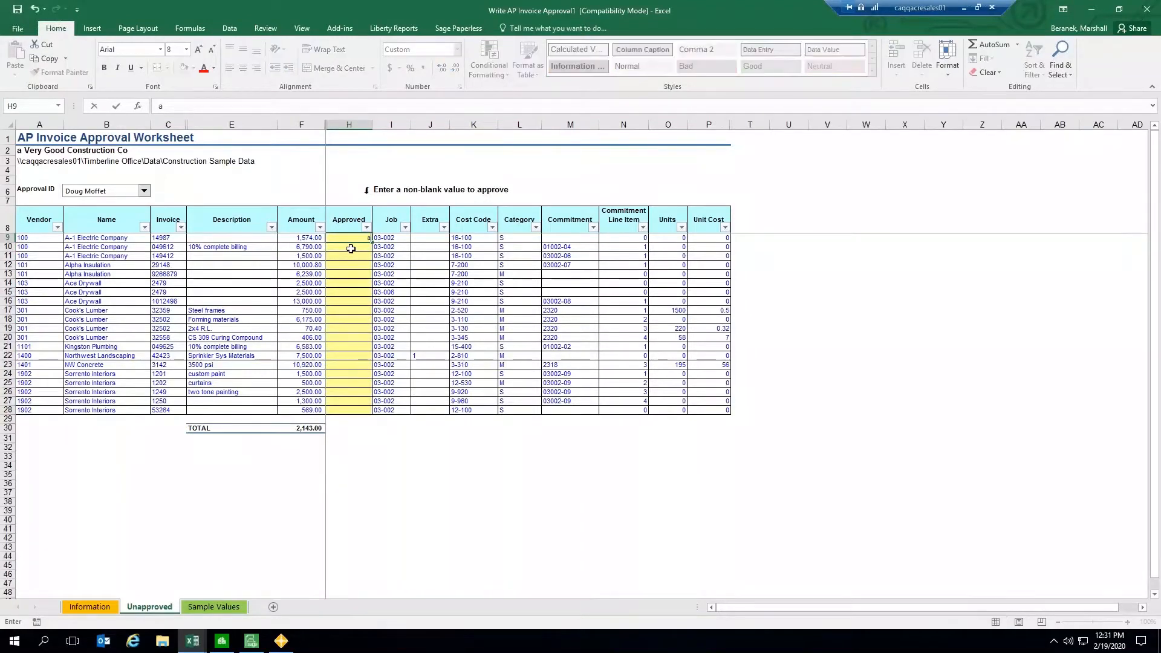
key("Return")
type("a")
key("Return")
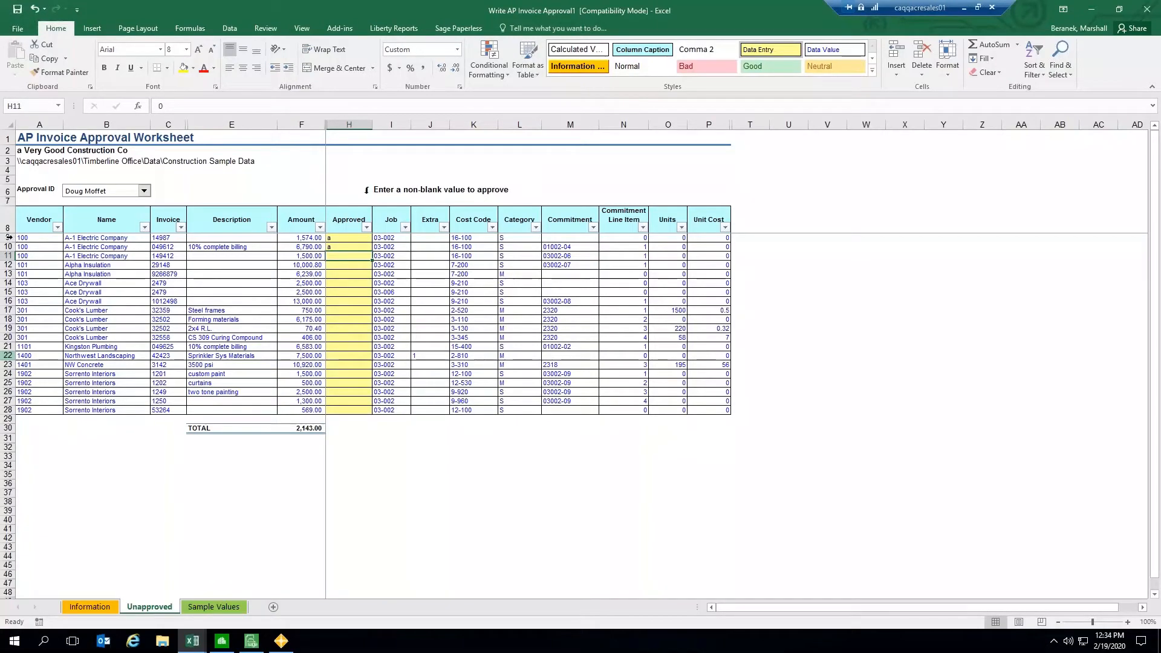
Step: Inspect the vendor number in the first invoice row's Vendor cell
left_click(9, 237)
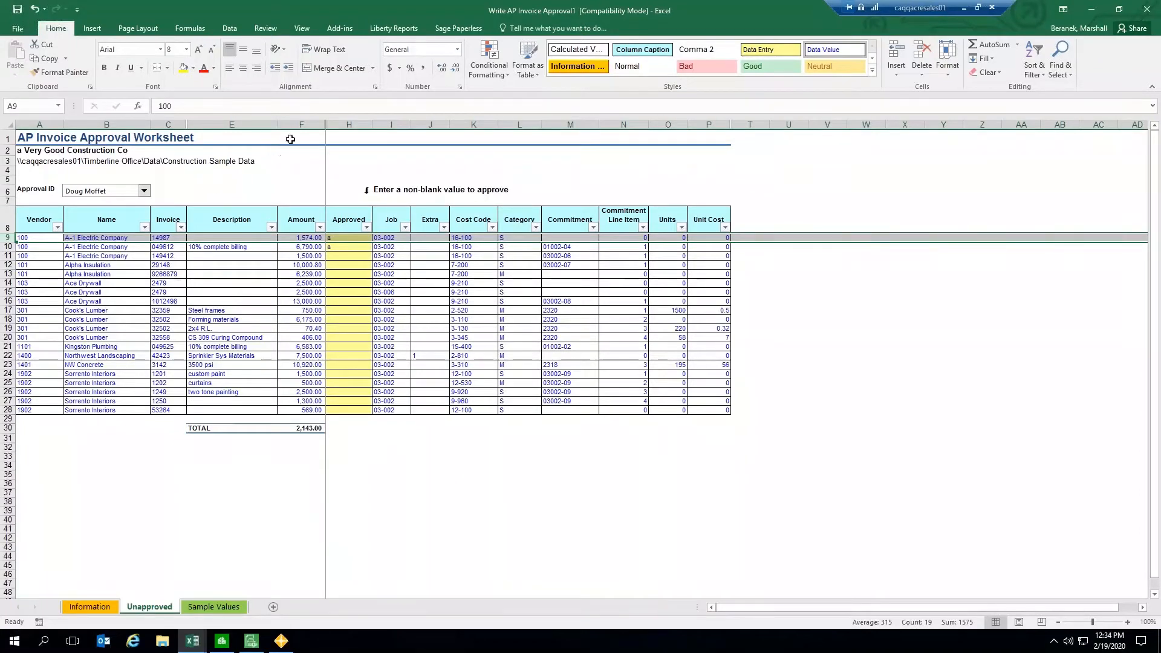
left_click(312, 106)
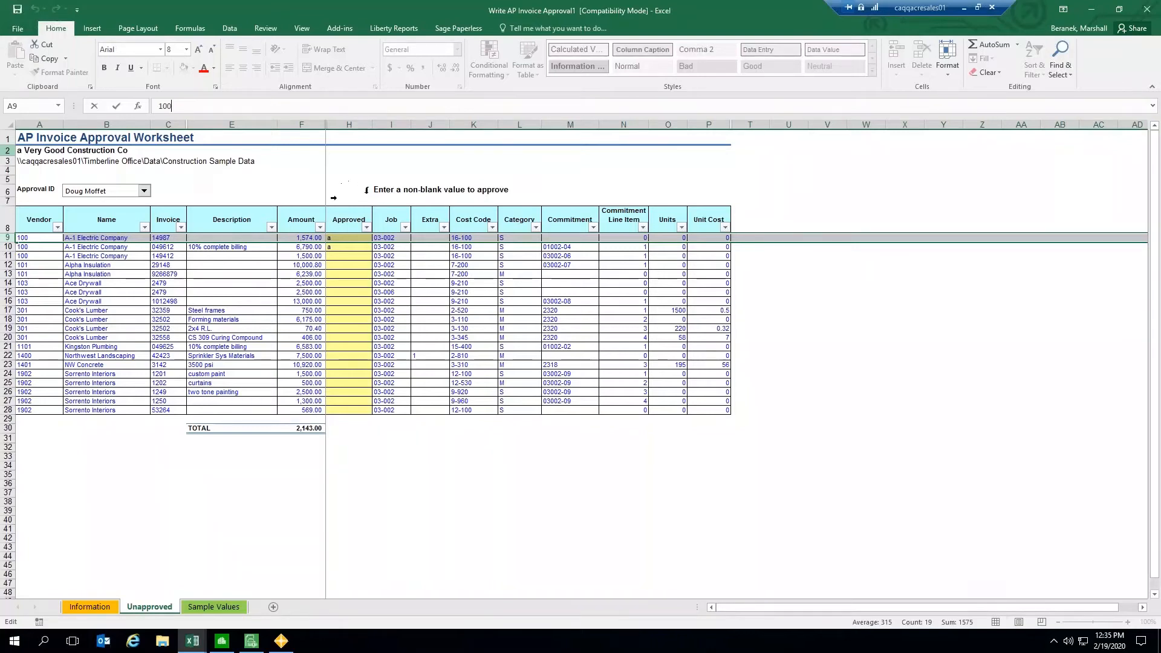
left_click(336, 201)
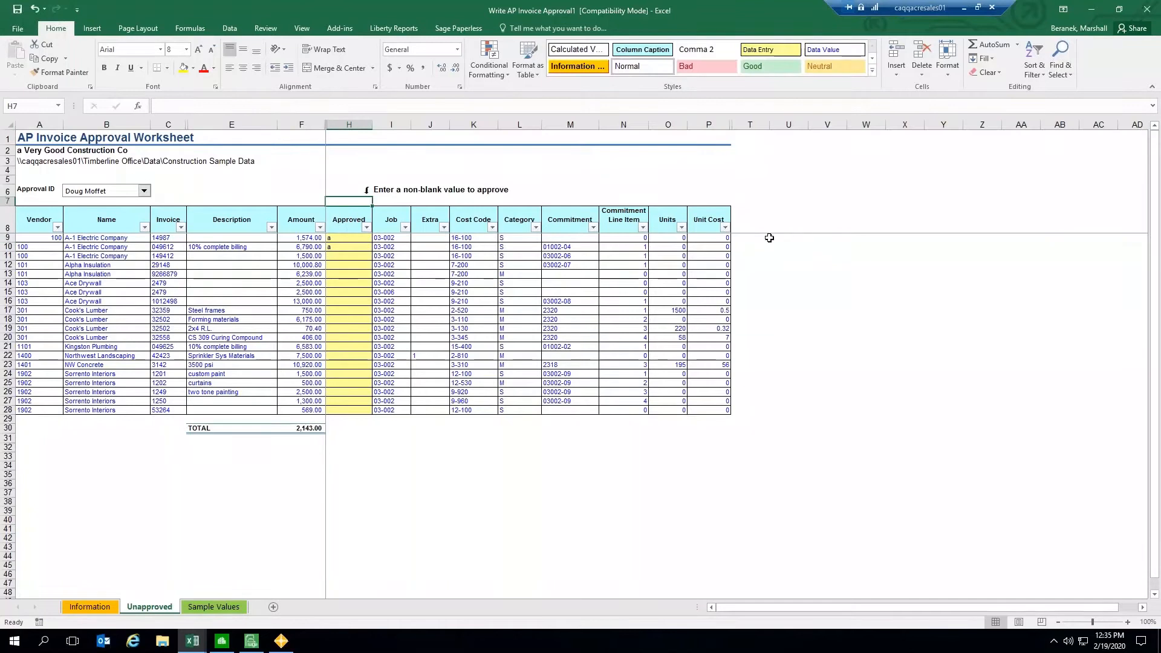
Step: Open the Write Wizard from cell T9, choose the AP Invoice table and the Modify Only action
left_click(750, 237)
left_click(339, 29)
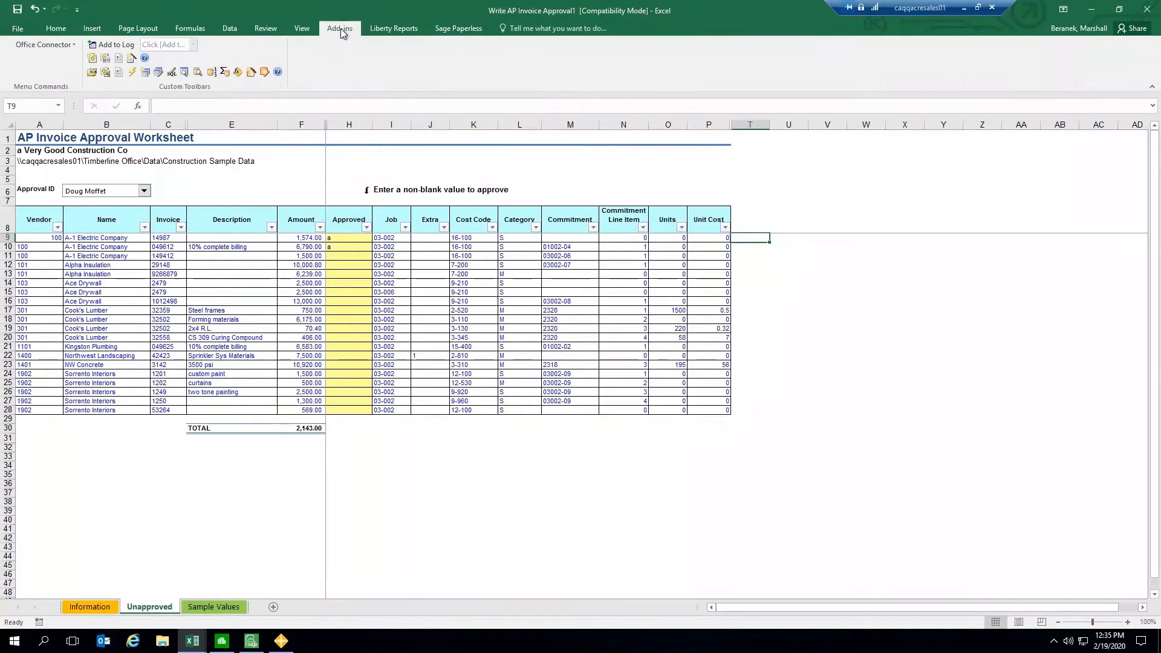
left_click(251, 71)
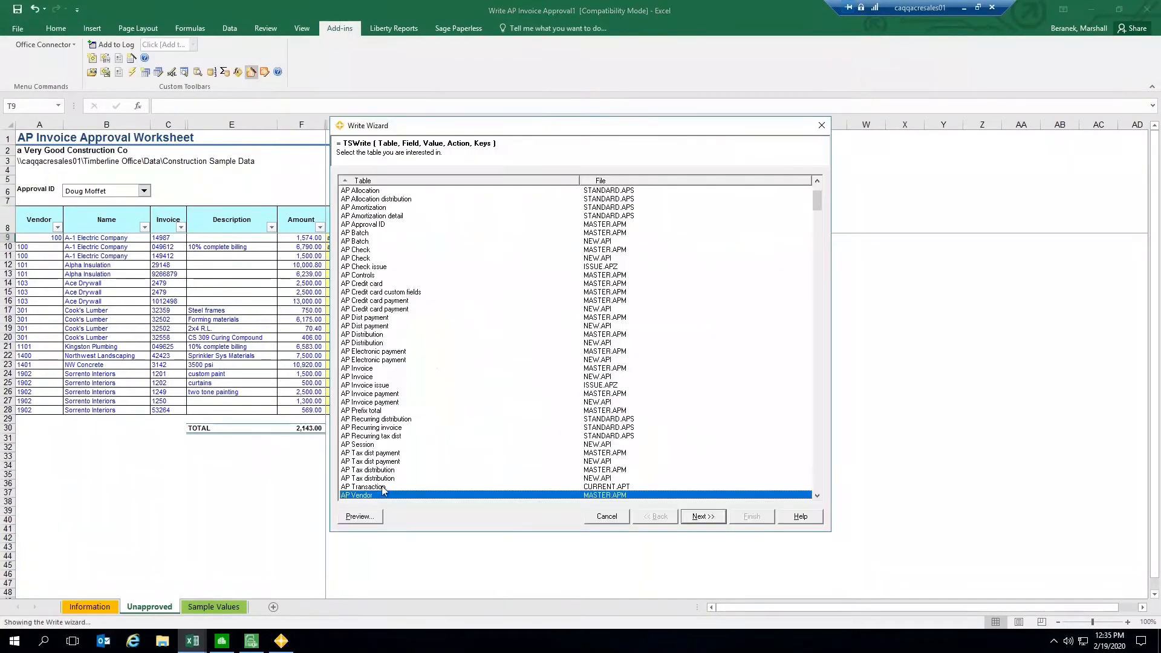
left_click(370, 370)
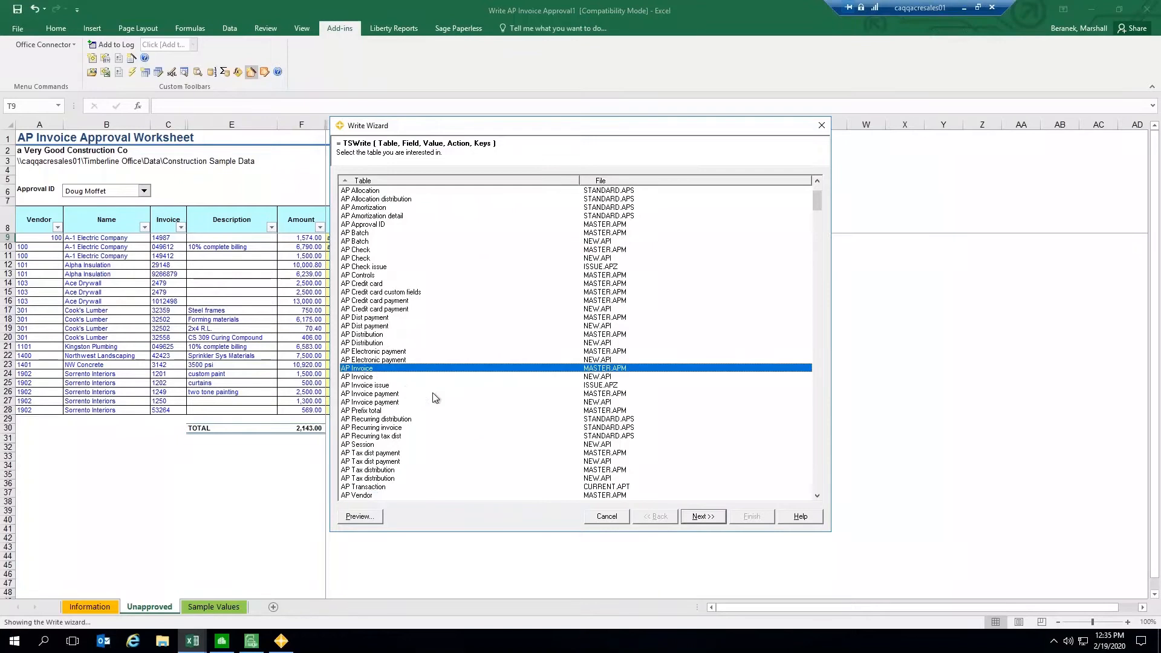
left_click(702, 516)
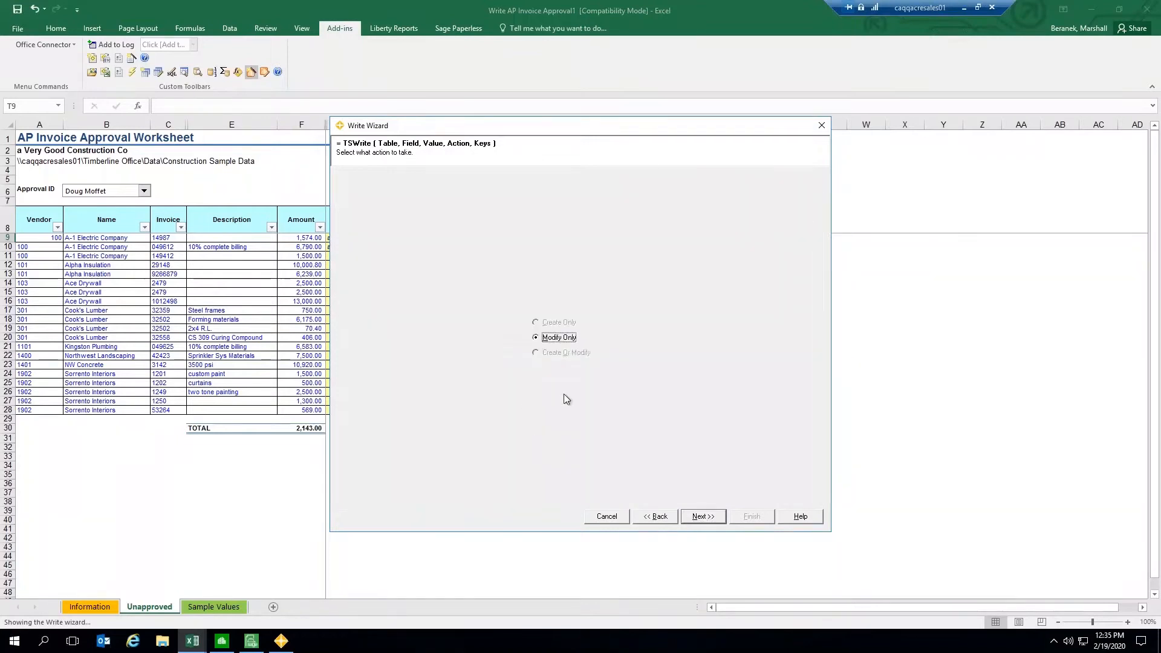
left_click(702, 515)
Step: Enter d3 as the Vendor key value, advance to the AP Invoice field list, then close the wizard
left_click(460, 190)
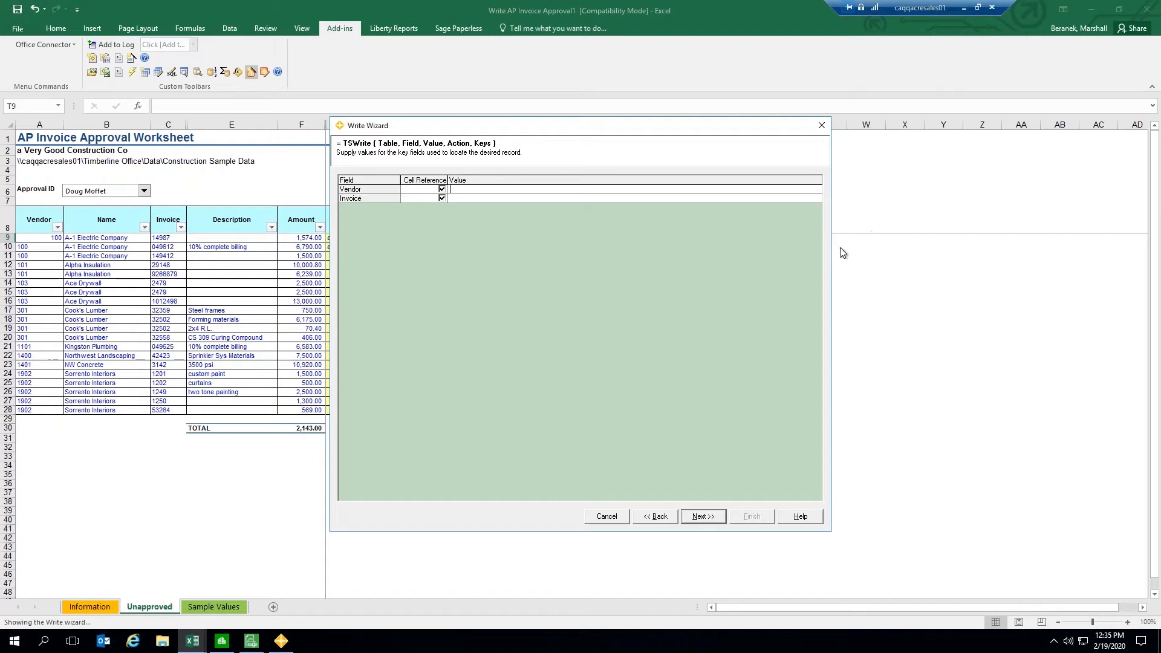
type("d3")
left_click(527, 199)
left_click(702, 516)
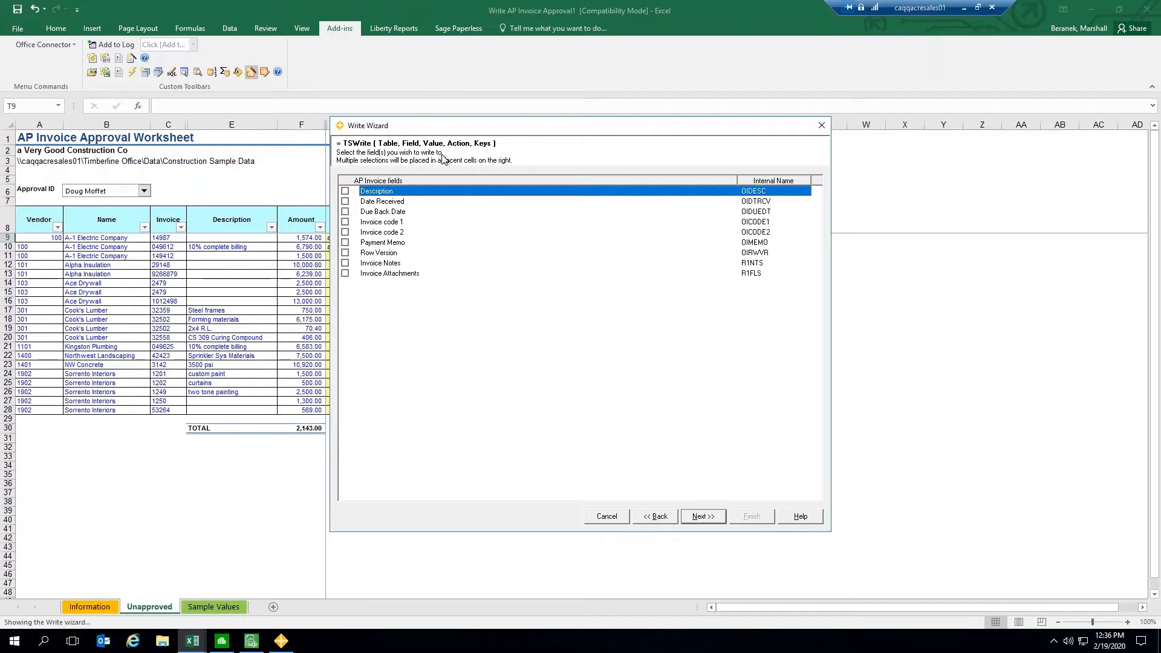
left_click_drag(430, 132, 471, 151)
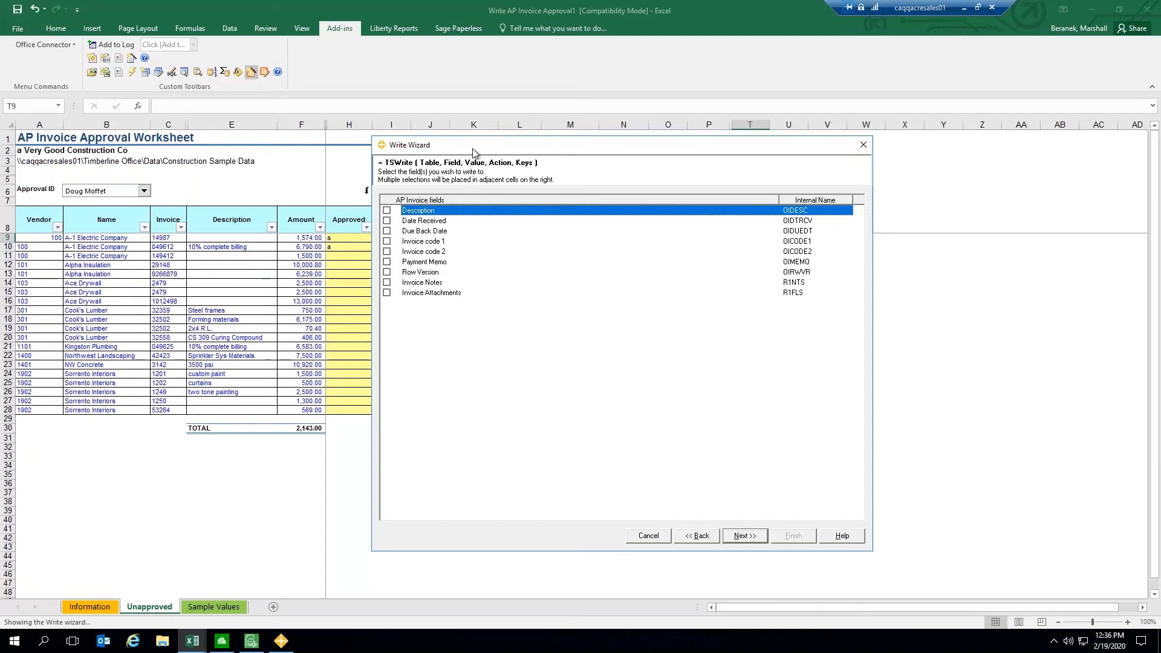
left_click_drag(472, 152, 437, 160)
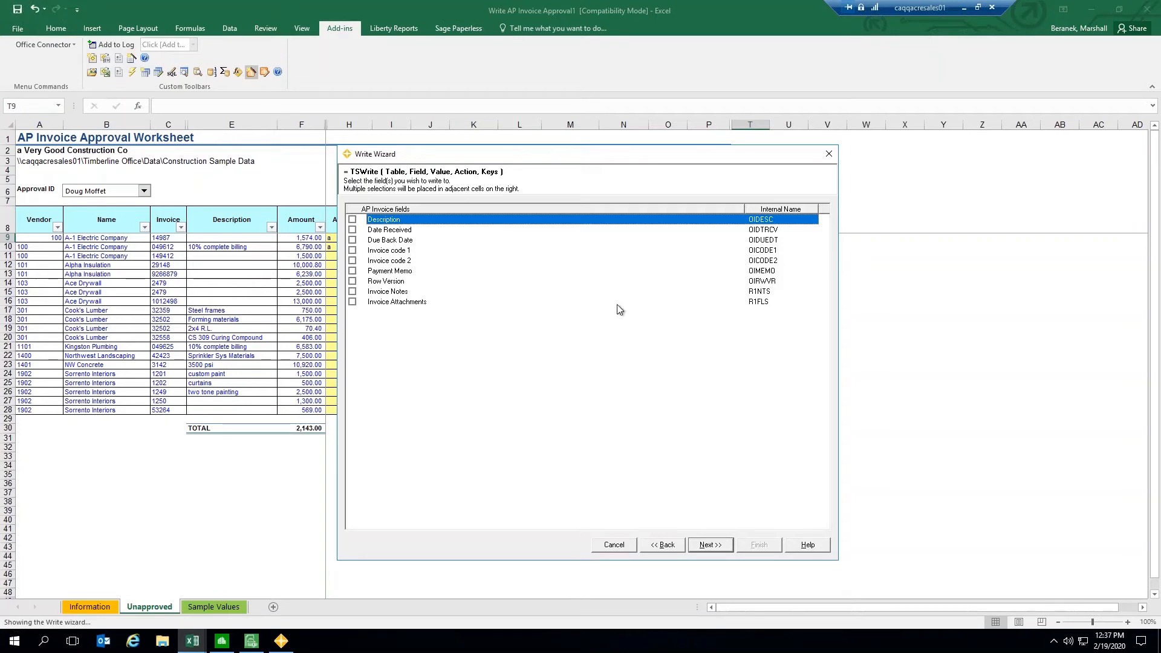
left_click(828, 154)
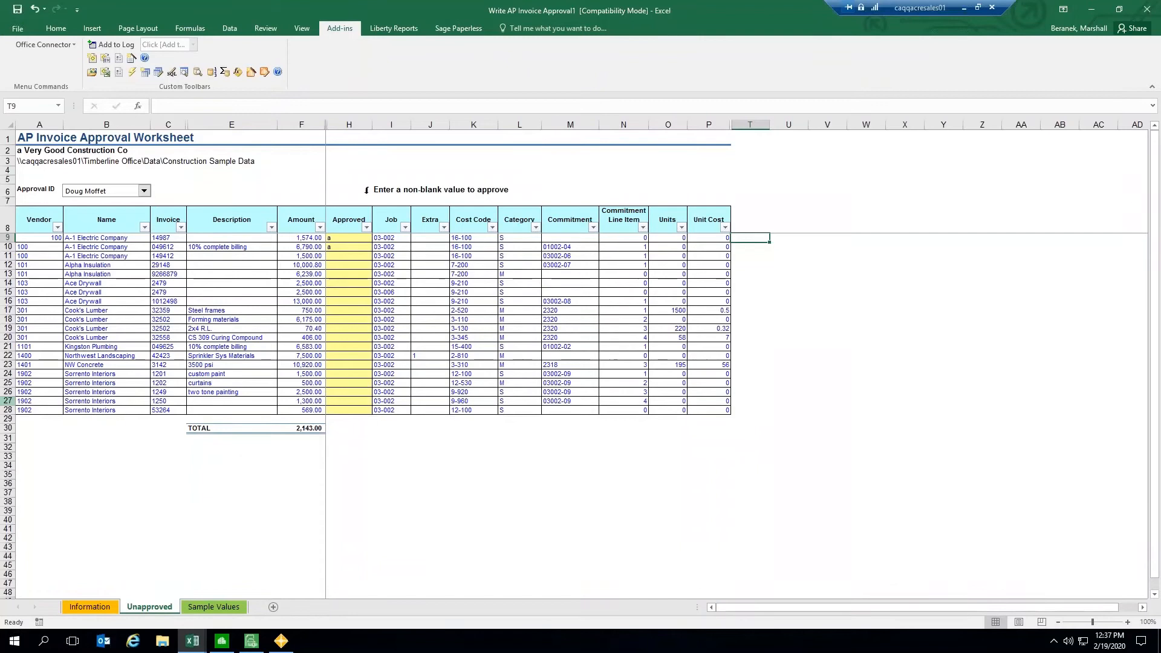
Step: Minimize the workbook to return to the Office Connector reports window
left_click(785, 239)
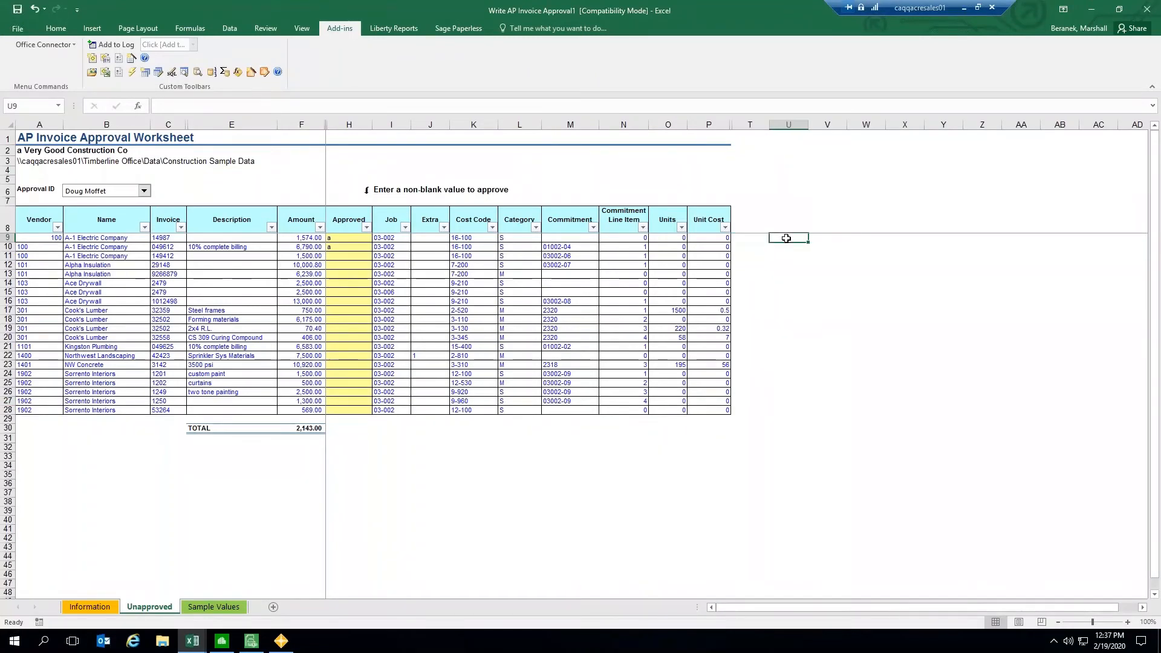
left_click(757, 239)
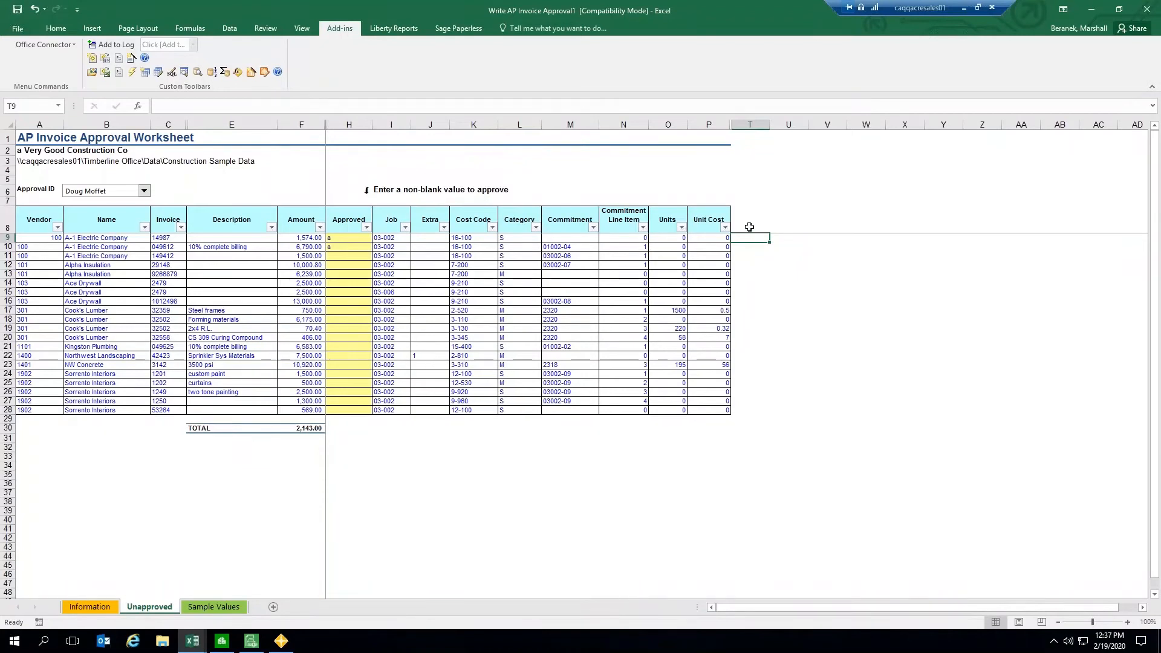
left_click(1091, 9)
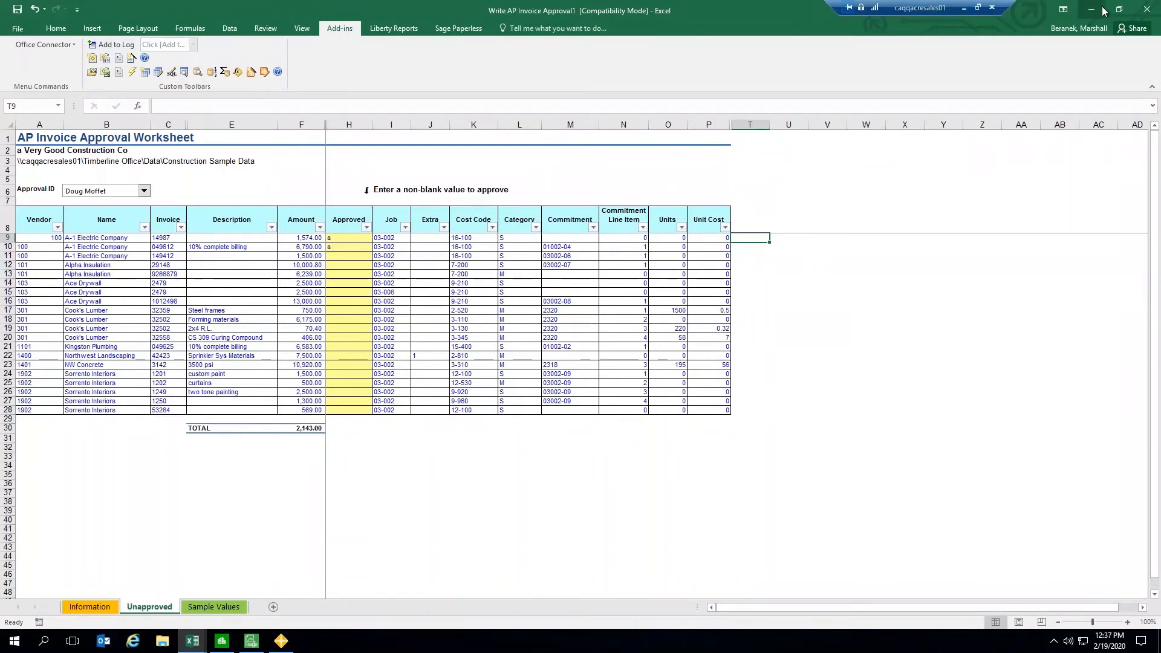
left_click_drag(492, 51, 480, 46)
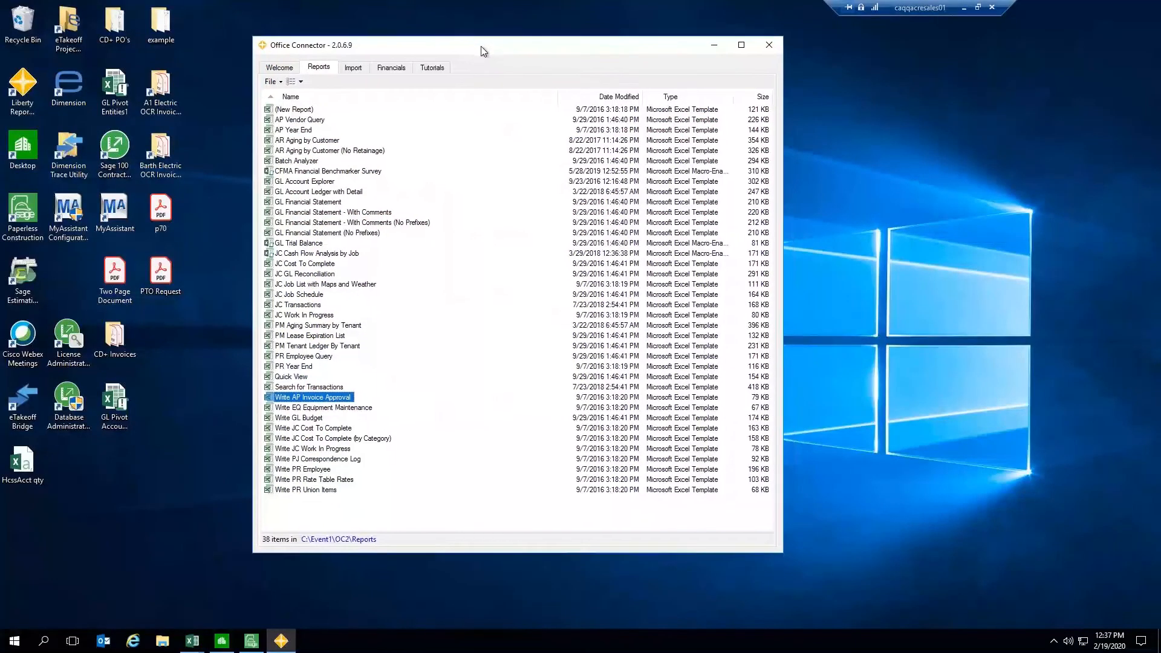